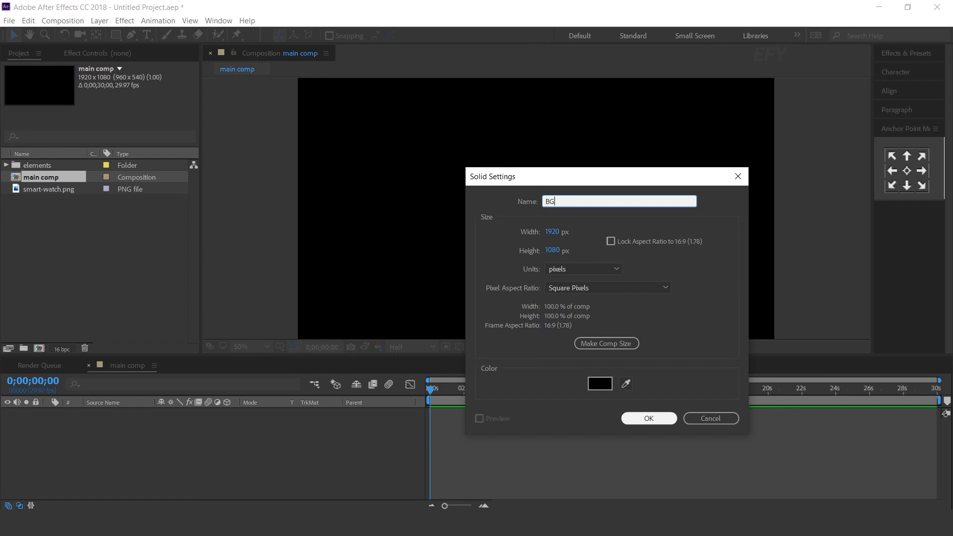
Create the 1920 x 1080 px solid named BG and apply the Gradient Ramp effect to it
left_click(648, 419)
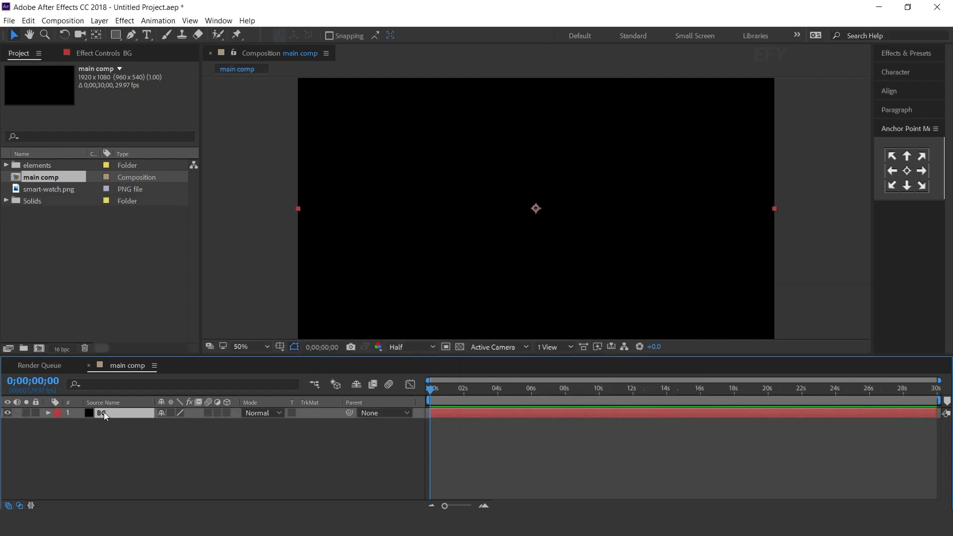
key("ctrl+space")
type("gra")
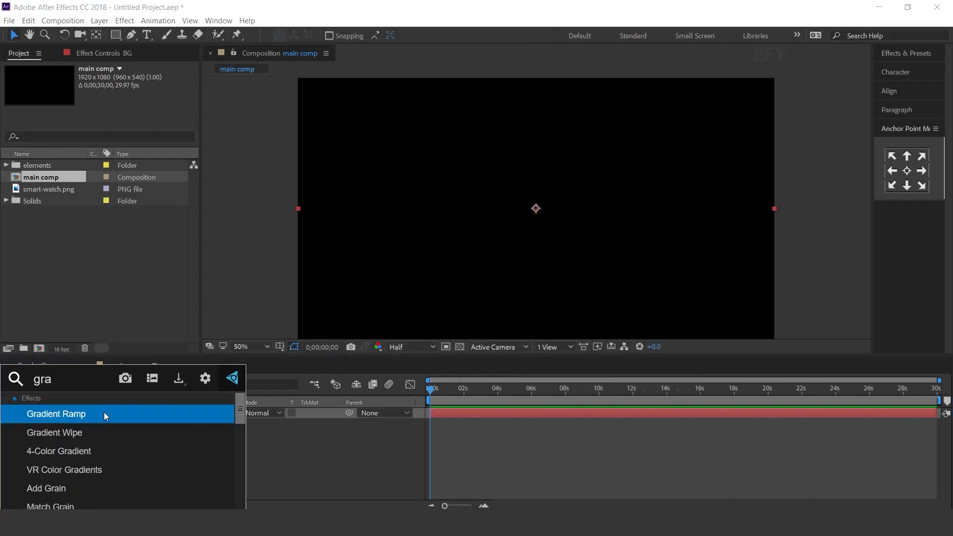
key("Return")
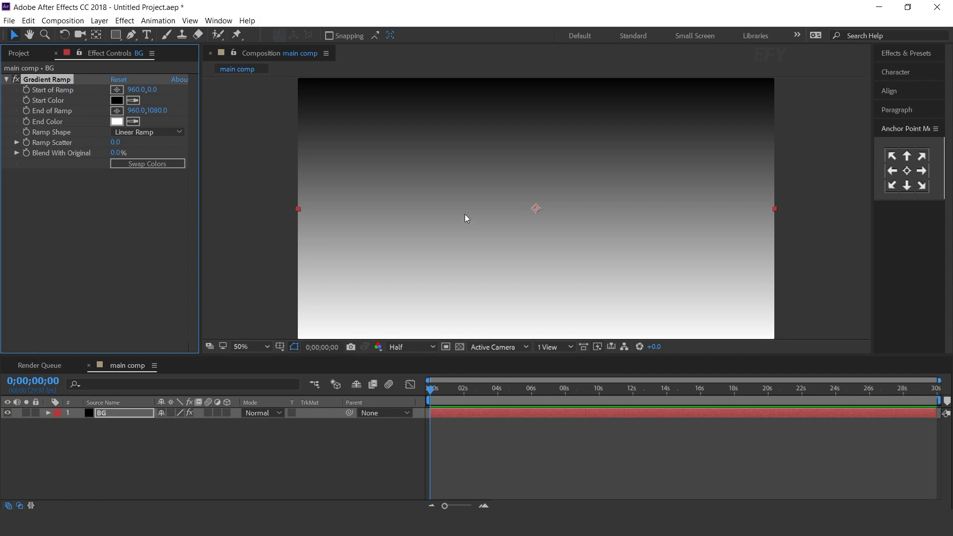
Set the Gradient Ramp's start color on the BG layer to dark green 122A0F
key("comma")
left_click(116, 100)
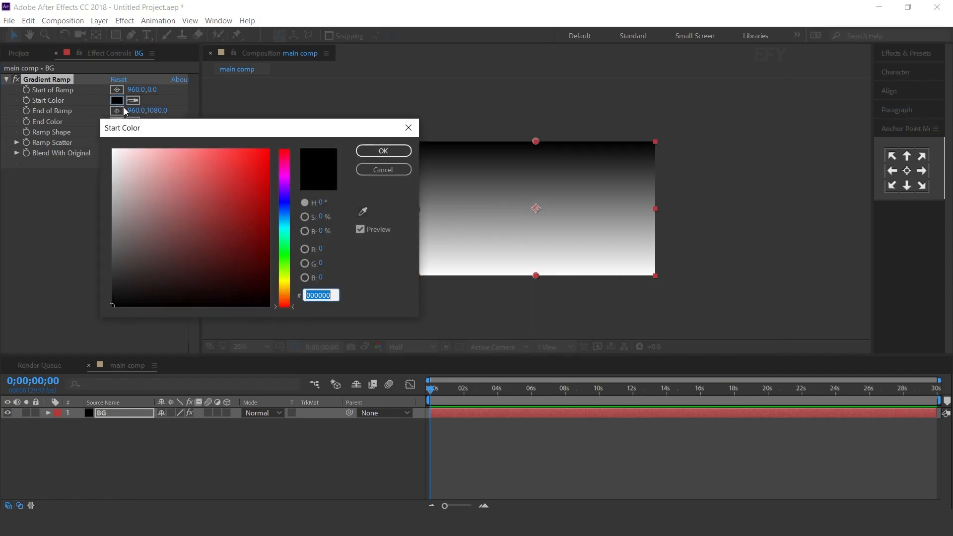
left_click(284, 257)
left_click(181, 285)
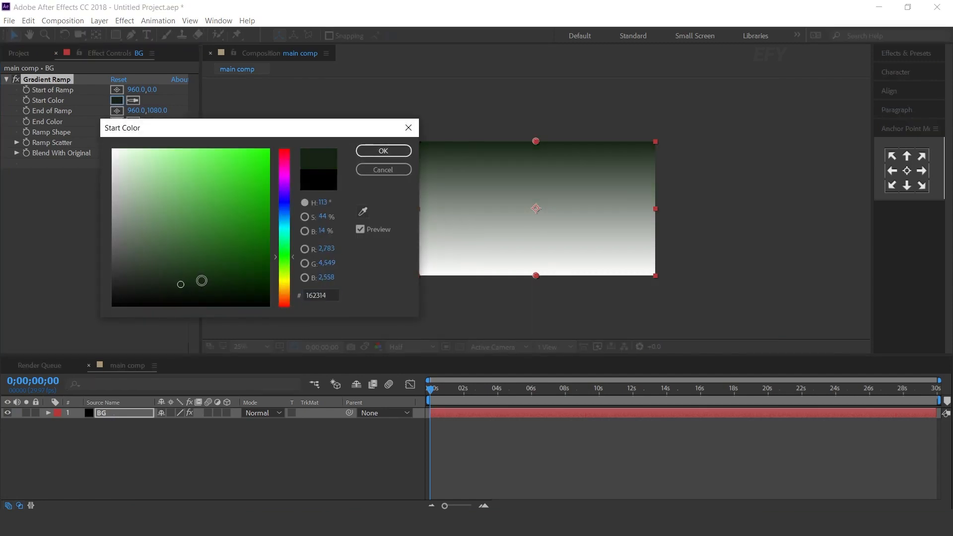
left_click_drag(202, 281, 212, 280)
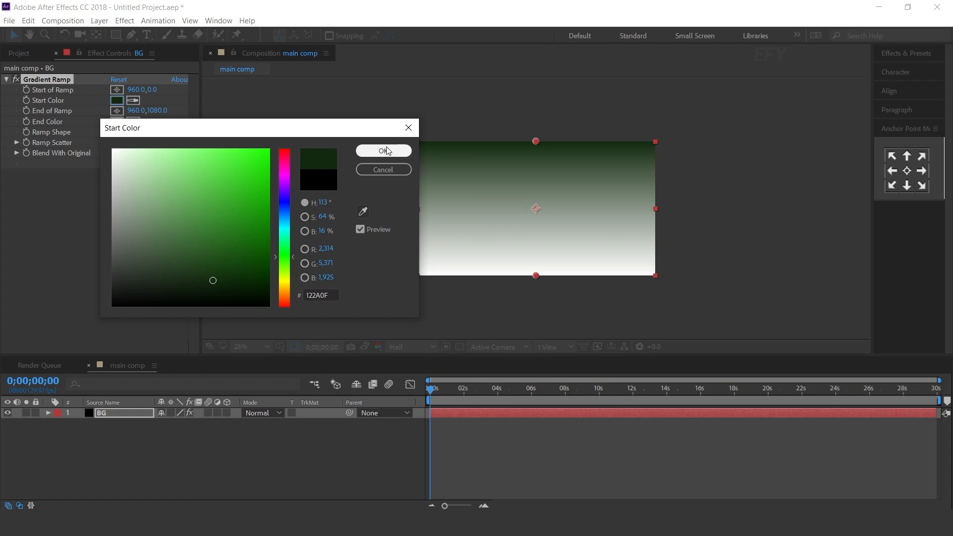
left_click(383, 151)
Set the Gradient Ramp's end color to dark olive 272C02
left_click(120, 124)
left_click(284, 277)
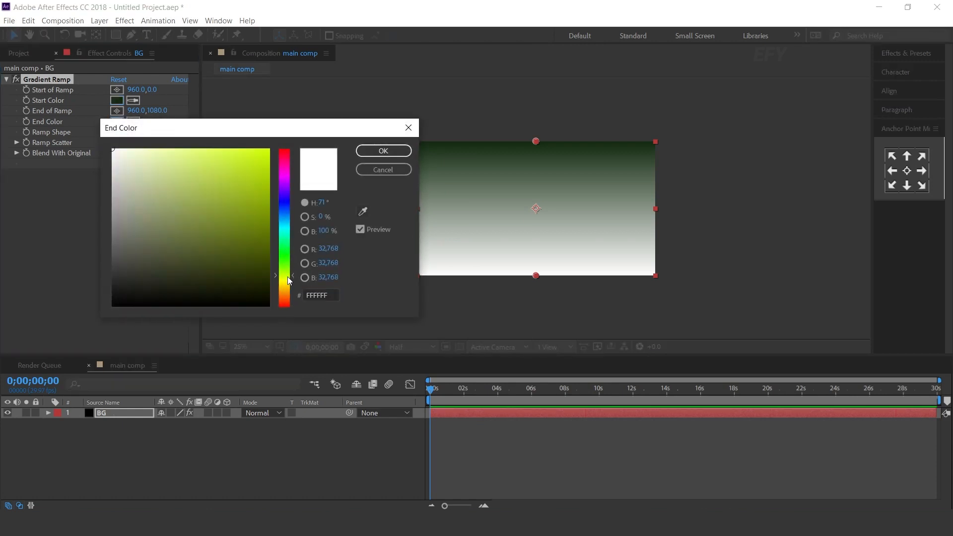
left_click(227, 274)
left_click_drag(226, 273, 262, 276)
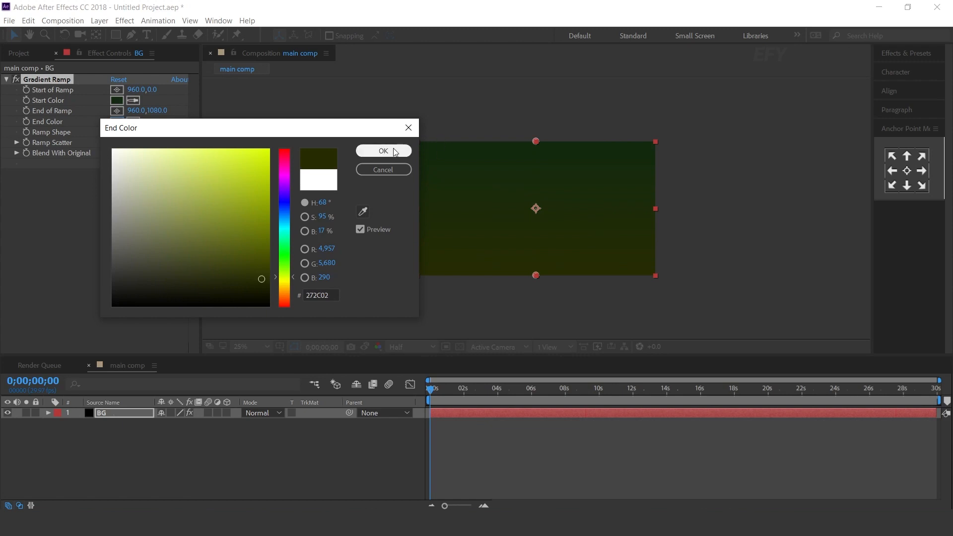
left_click(389, 151)
Make the ramp run horizontally by placing its start point just outside the frame's left edge and its end point just outside the right edge
left_click_drag(537, 139, 413, 209)
left_click_drag(535, 275, 679, 203)
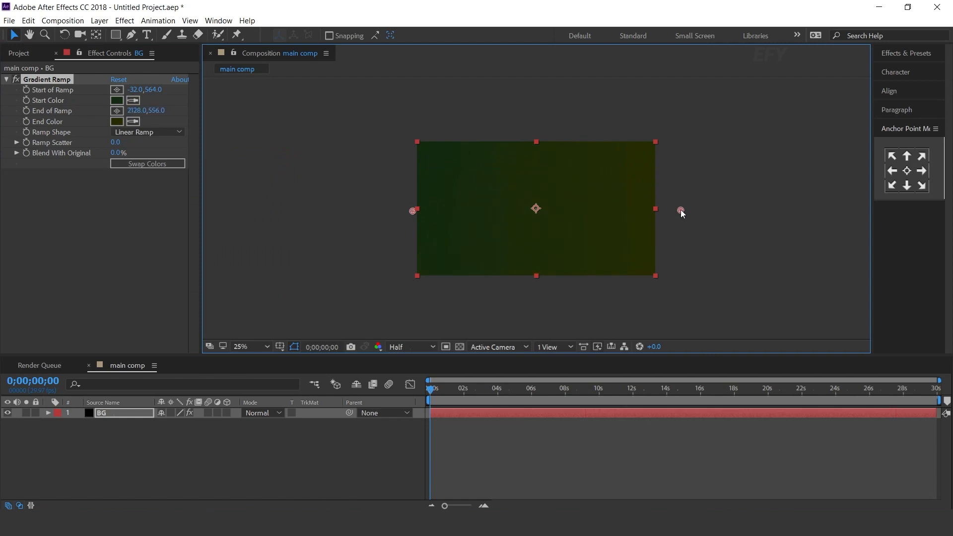
left_click_drag(409, 209, 408, 198)
left_click_drag(681, 209, 675, 214)
left_click(323, 446)
Add the crumpled paper JPG from the elements folder above the BG layer and scale it to 30%
left_click(20, 52)
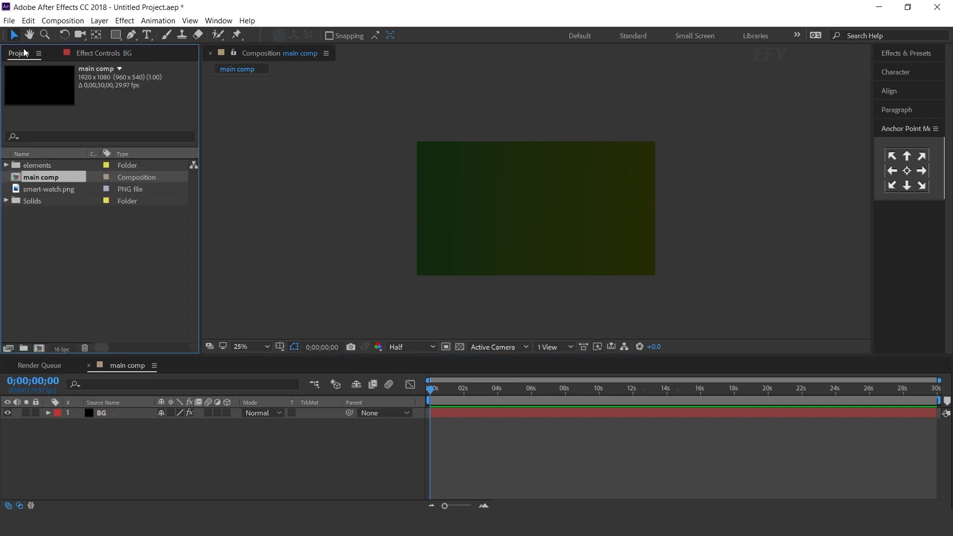
left_click(55, 268)
left_click(39, 166)
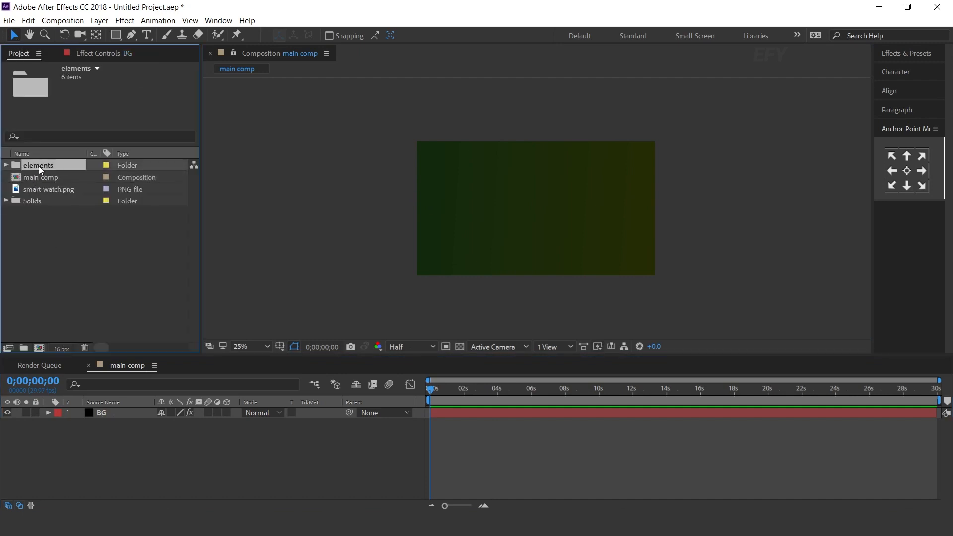
left_click(6, 165)
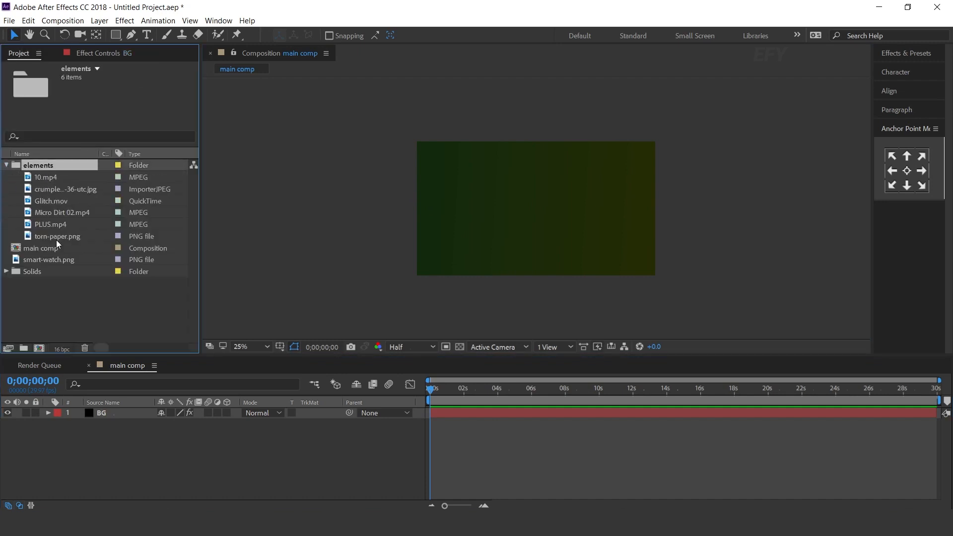
left_click(65, 190)
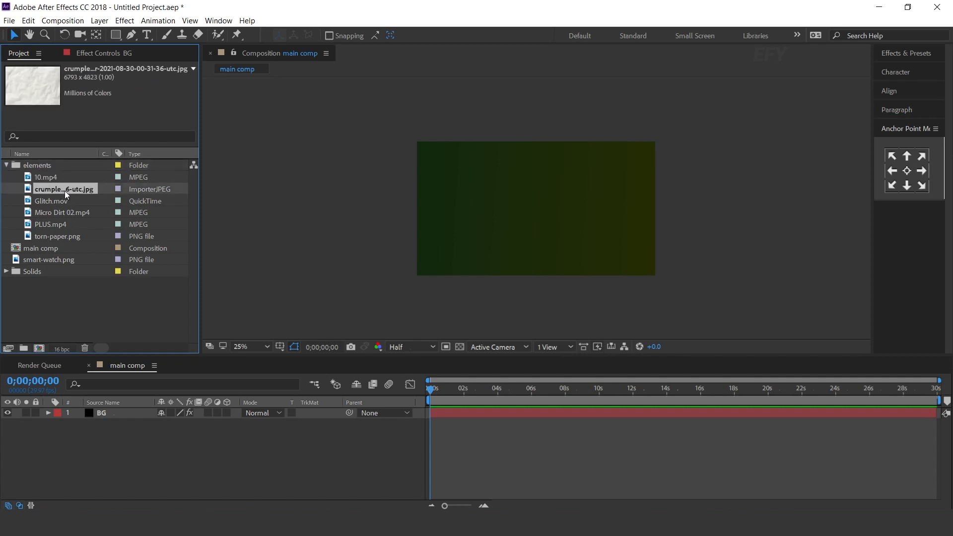
left_click_drag(68, 189, 143, 410)
key("s")
left_click_drag(198, 423, 167, 426)
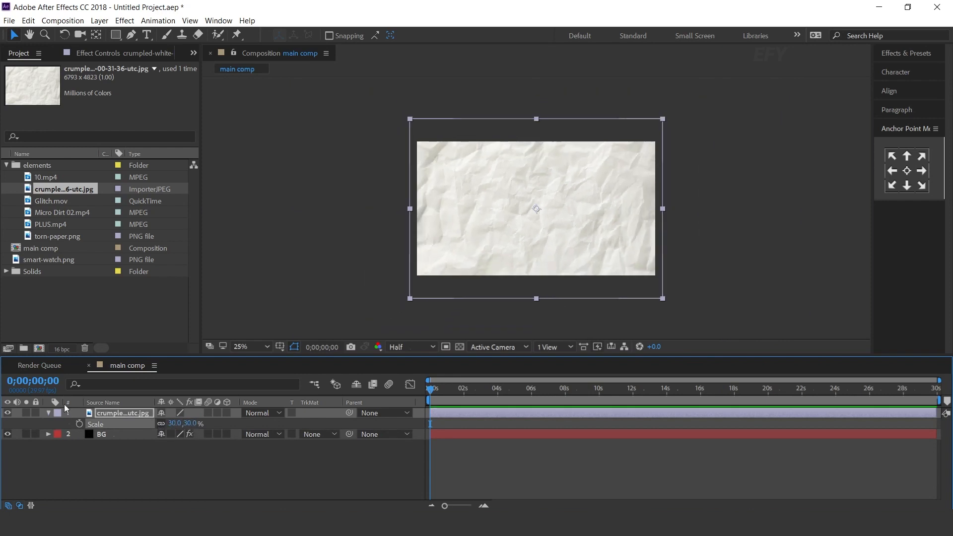
Keyframe the paper layer's scale at 30% on frame 0 and at -30% on both axes at 0;00;00;10
left_click(484, 506)
left_click(484, 506)
mouse_move(431, 390)
left_mouse_down()
mouse_move(451, 390)
mouse_move(424, 389)
left_mouse_up()
left_click(81, 424)
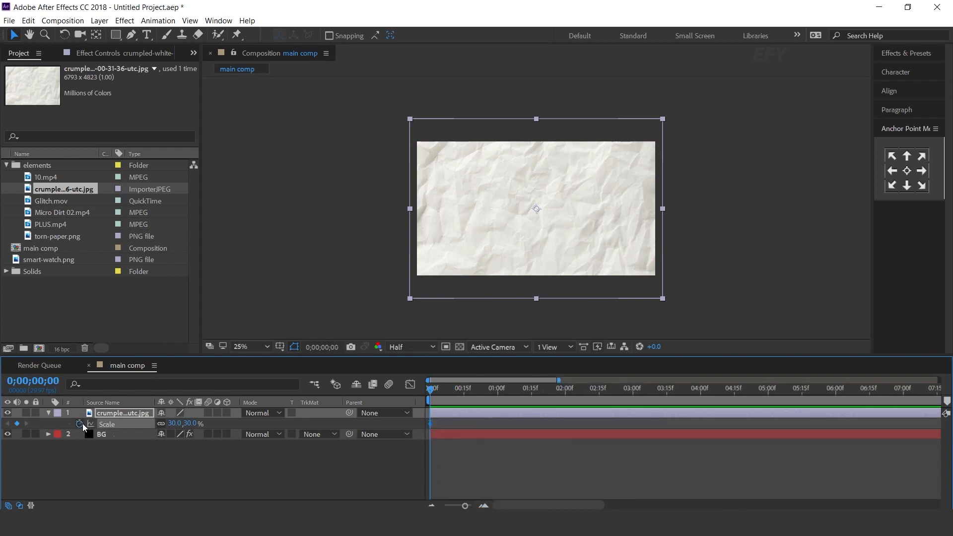
left_click(484, 505)
left_click_drag(430, 389, 475, 389)
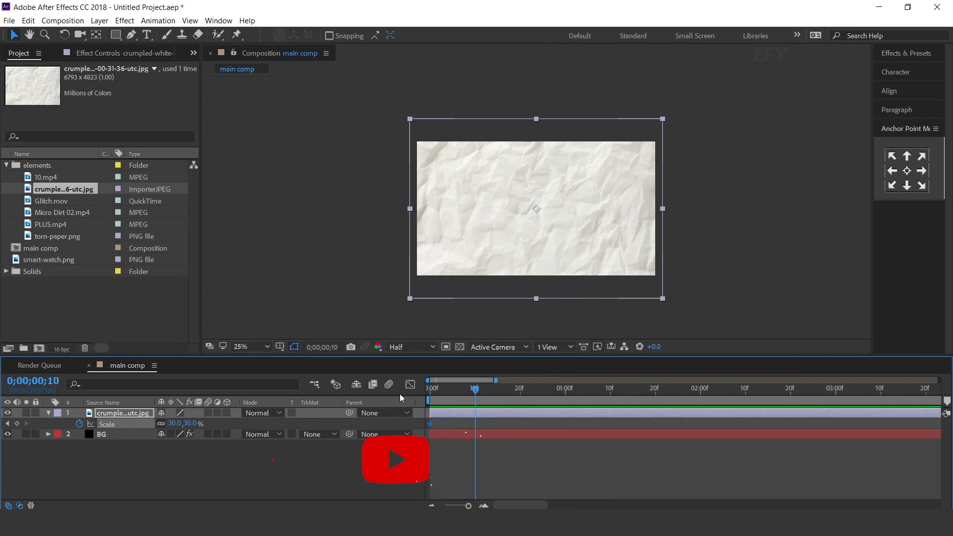
left_click(175, 423)
type("-")
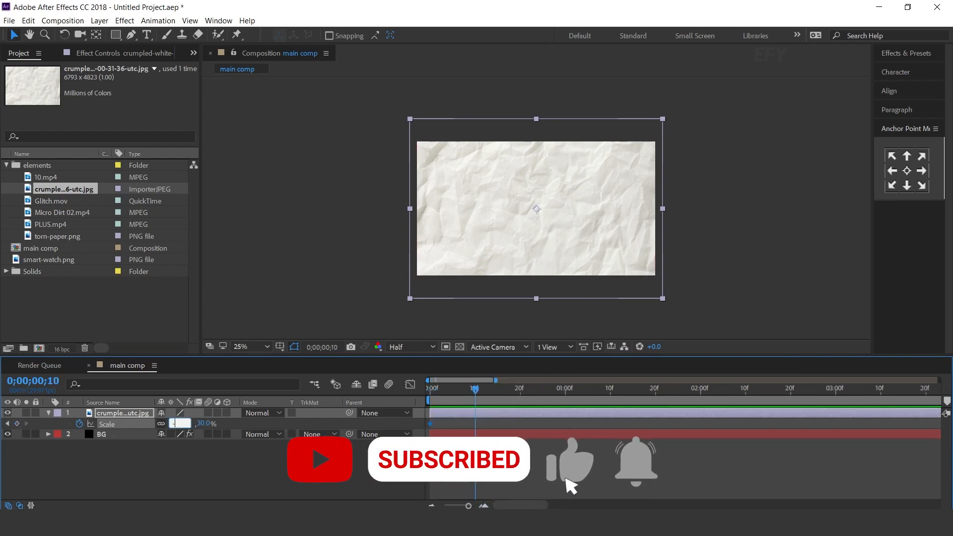
type("30")
key("Return")
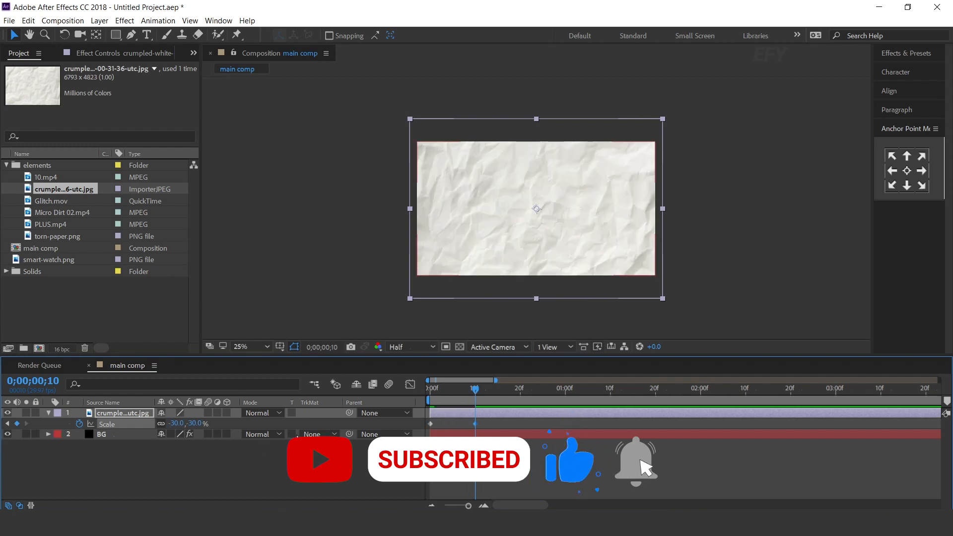
Add a scale keyframe of 30, -30% to the paper layer at 0;00;00;20, with the axes unlinked
left_click(519, 389)
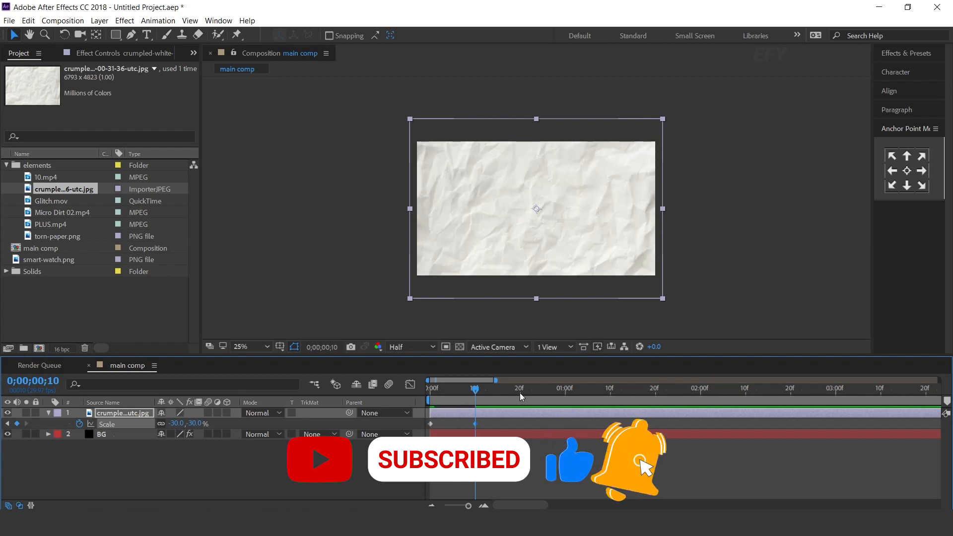
left_click(171, 423)
type("30")
key("Return")
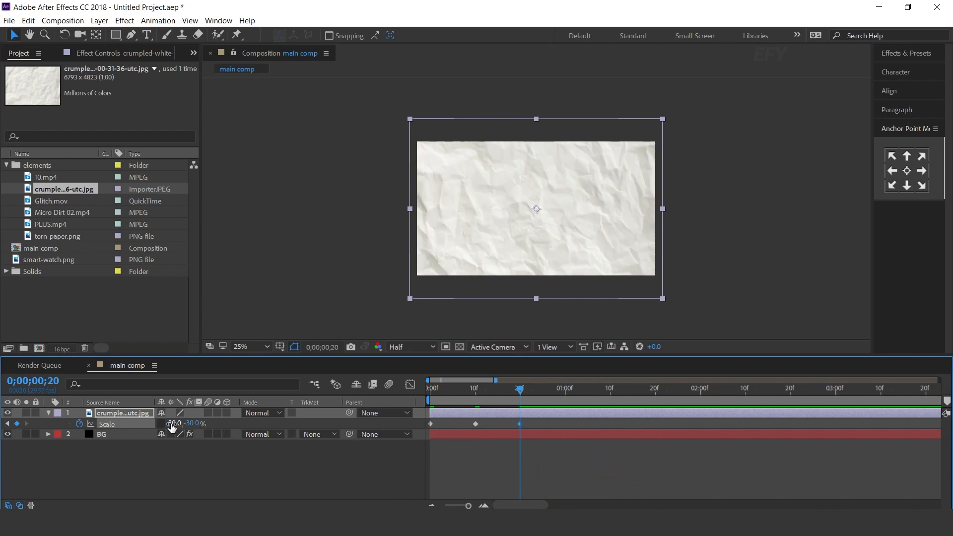
Add a scale keyframe of -30, 30% to the paper layer at 0;00;01;00
left_click(565, 394)
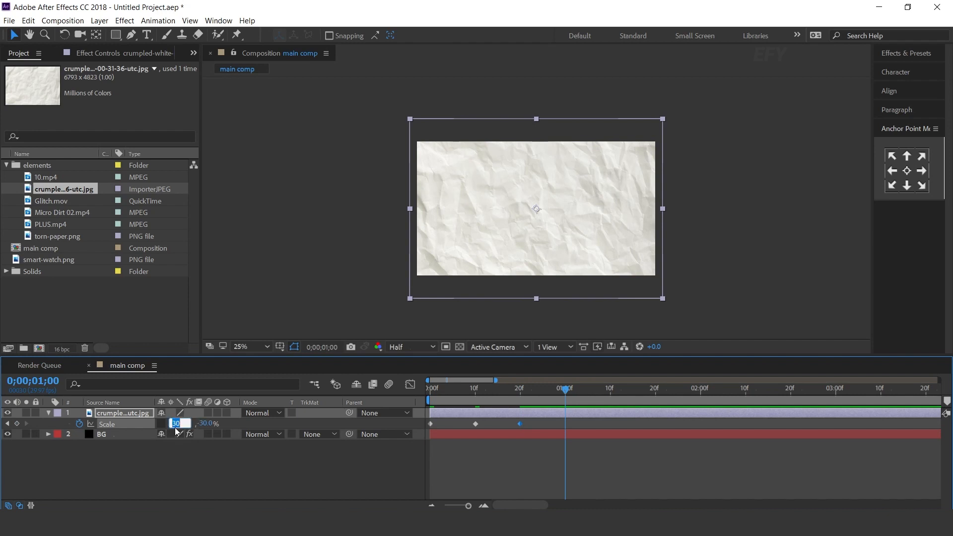
type("-")
key("Tab")
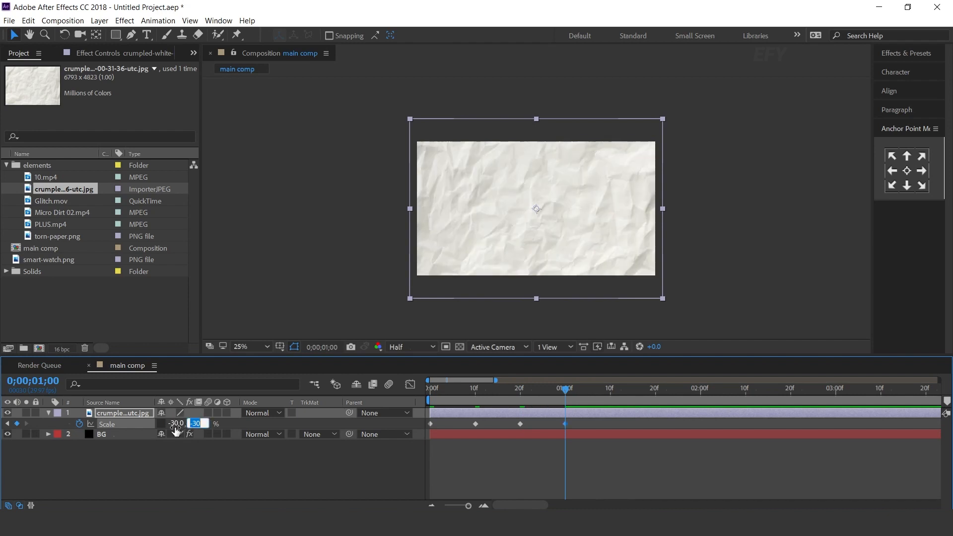
type("30")
key("Return")
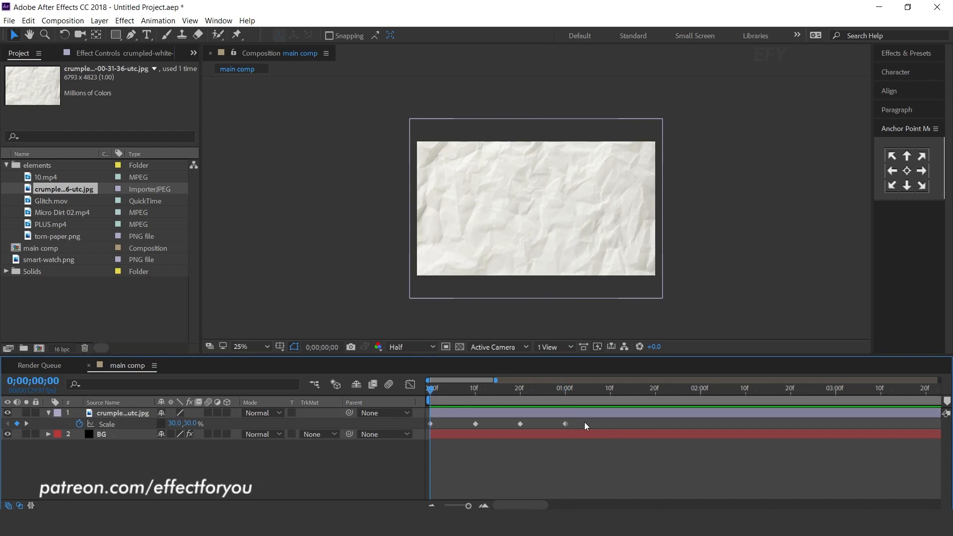
Convert all four scale keyframes of the paper layer to hold keyframes
left_click_drag(585, 426, 394, 428)
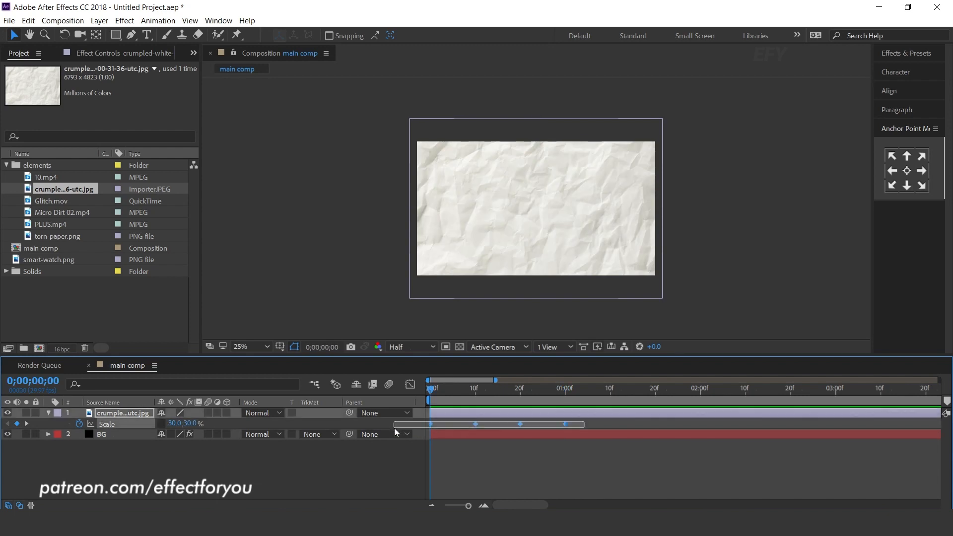
right_click(475, 423)
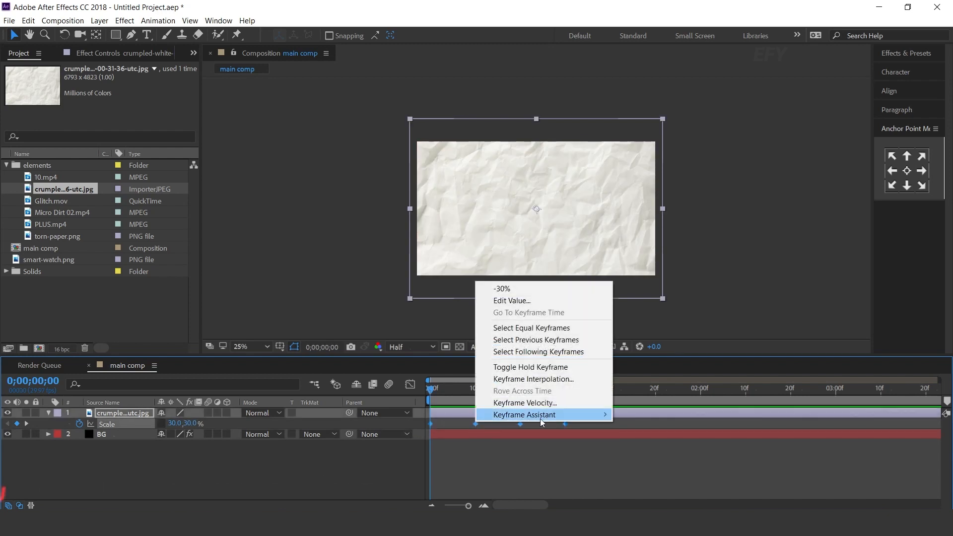
left_click(545, 367)
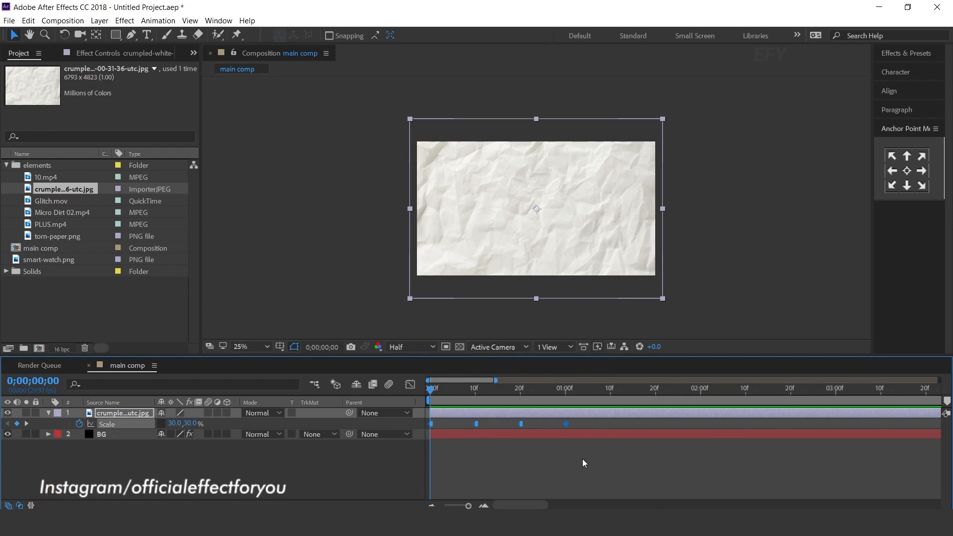
Add the expression loopOut() to the paper layer's scale and preview the looping texture
left_click(81, 425, "alt")
type("loopOut")
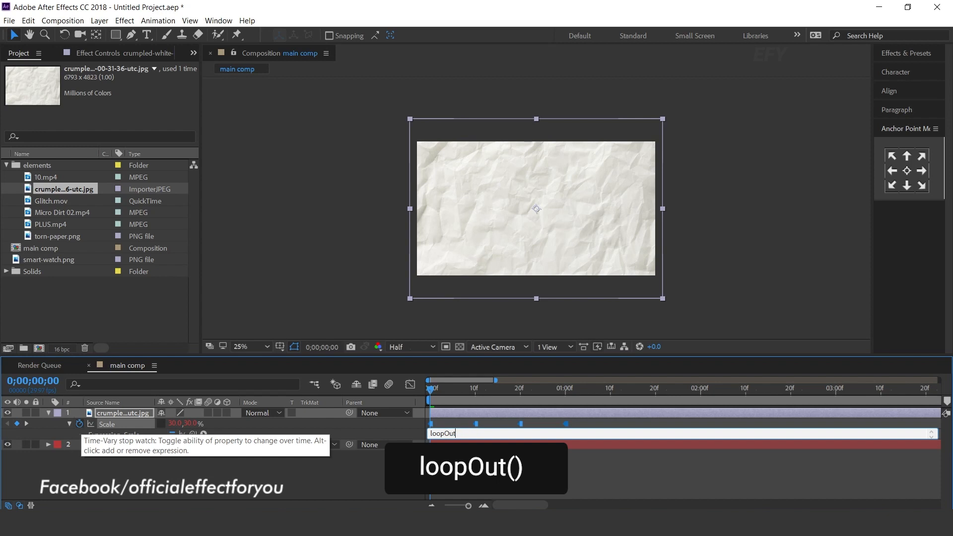
type("()")
key("KP_Enter")
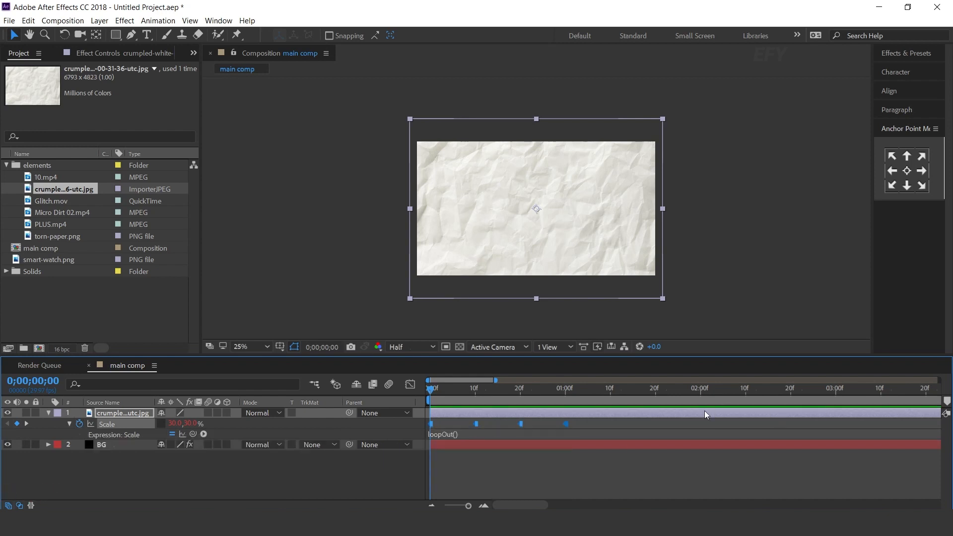
left_click(462, 486)
key("space")
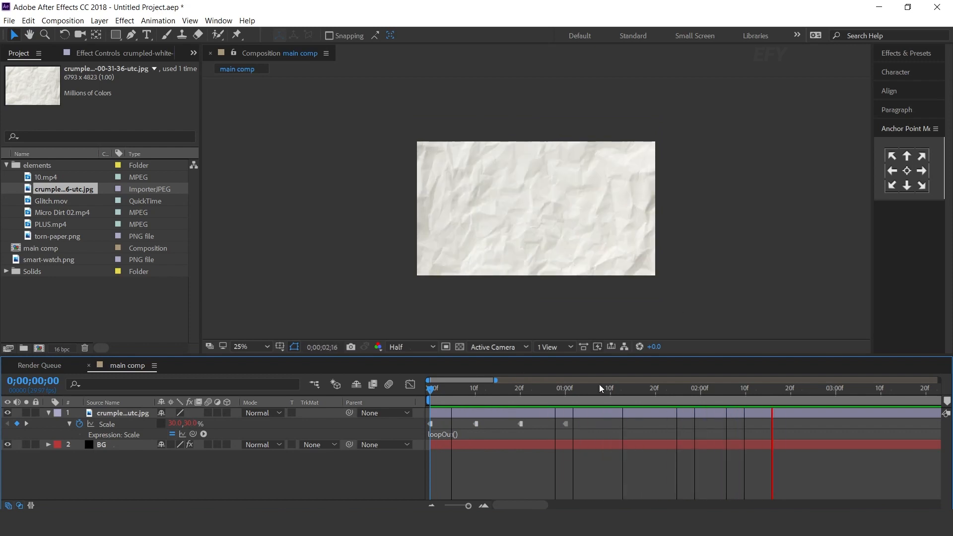
left_click(514, 388)
left_click_drag(516, 388, 583, 397)
Collapse the paper layer's properties and set its blending mode to Multiply
left_click(54, 428)
left_click(48, 413)
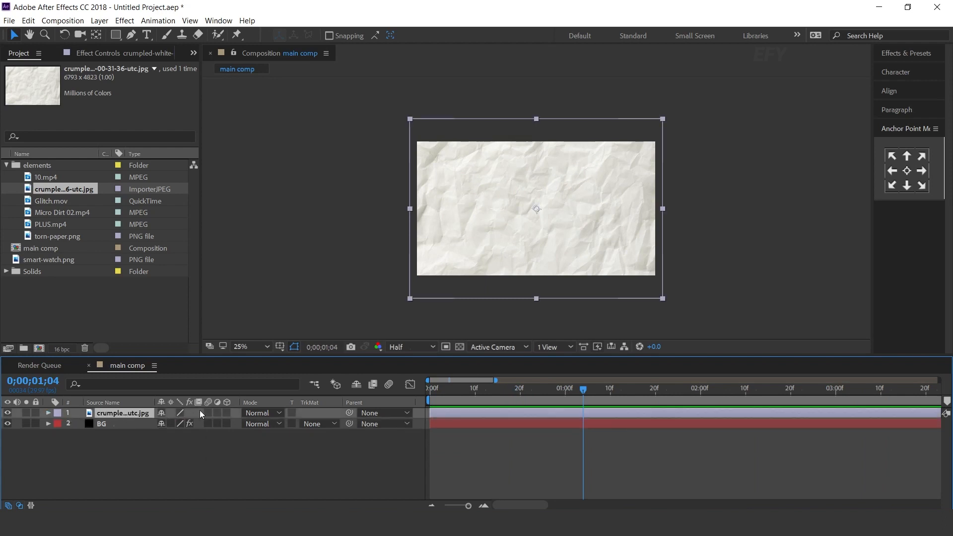
left_click(260, 412)
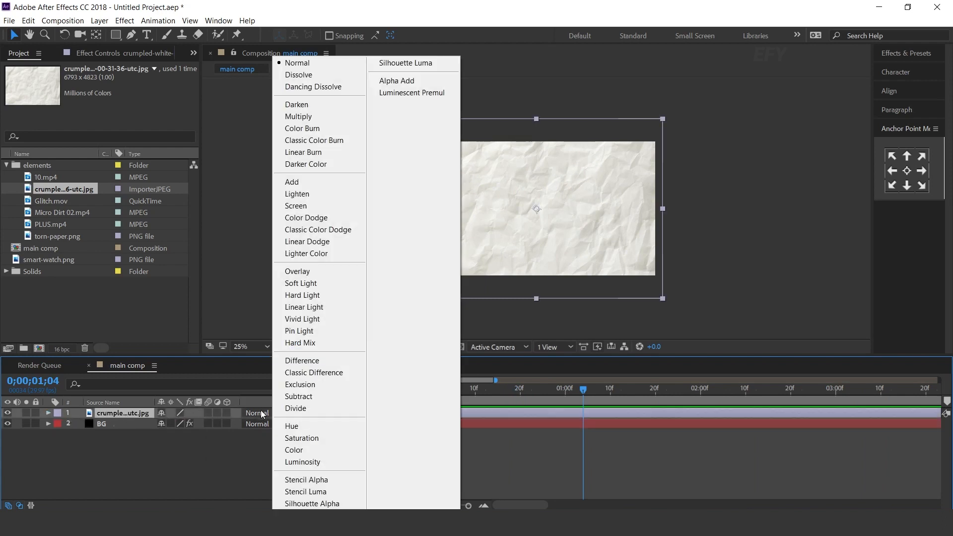
left_click(334, 116)
left_click(378, 466)
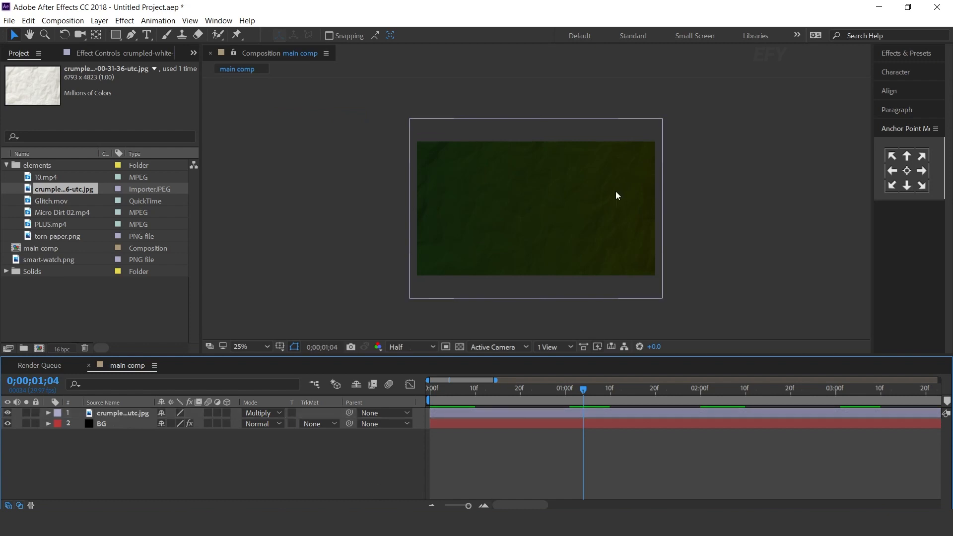
Create a new 1920 x 1080 px, 30-second composition named BG text
left_click(39, 348)
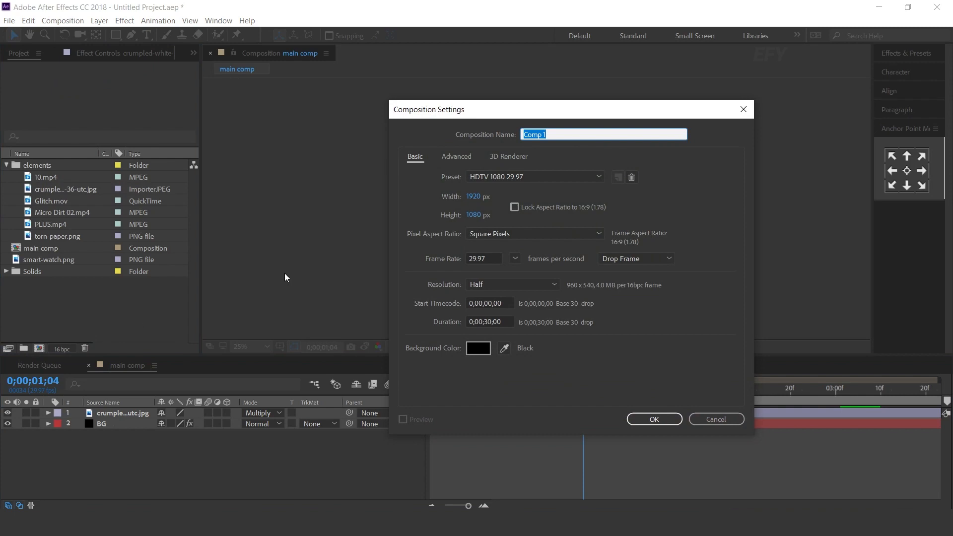
type("BG text")
key("Return")
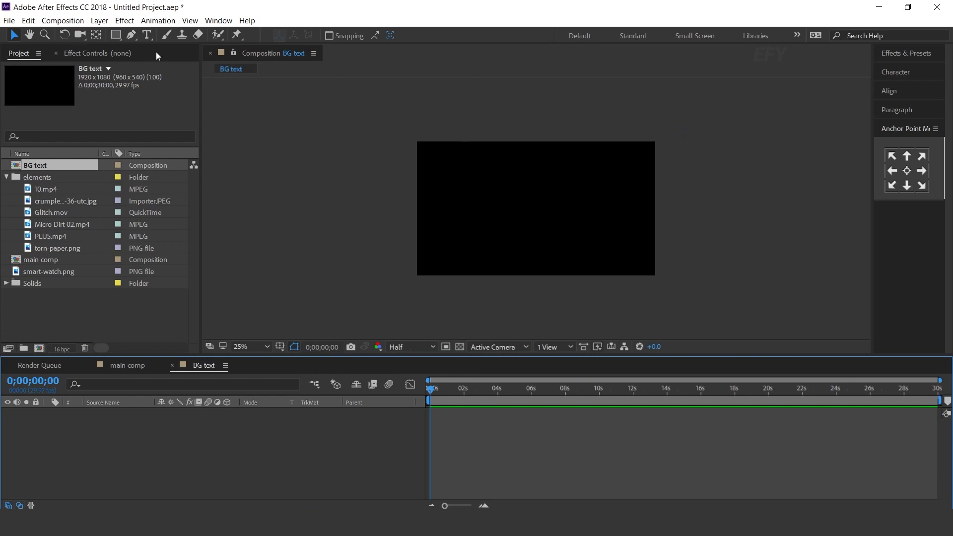
Create a text layer repeating SMARTDIGITALWATCH across the frame in Bebas at 200 px, with no fill and a 2 px white stroke
left_click(147, 34)
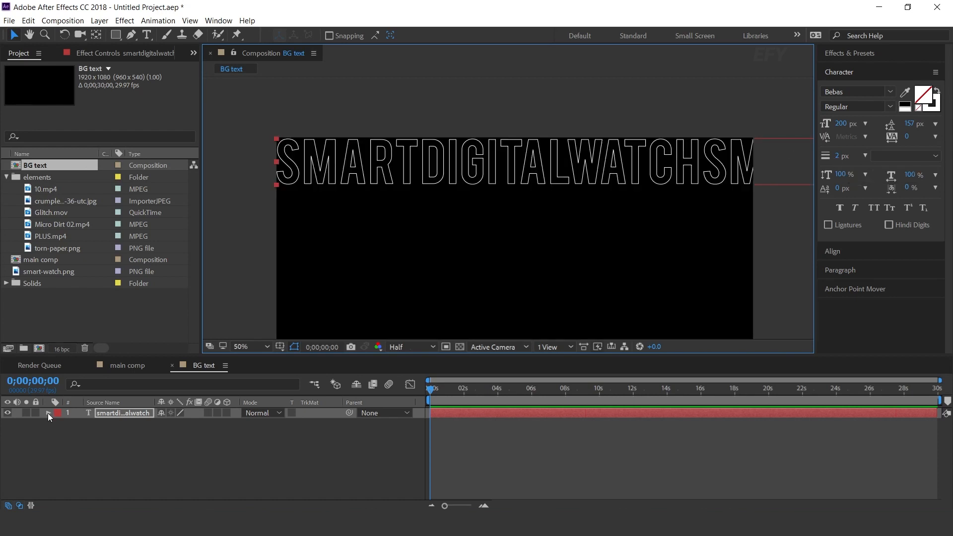
Add a text animator with Position and Opacity properties to the SMARTDIGITALWATCH layer
left_click(48, 414)
left_click(233, 424)
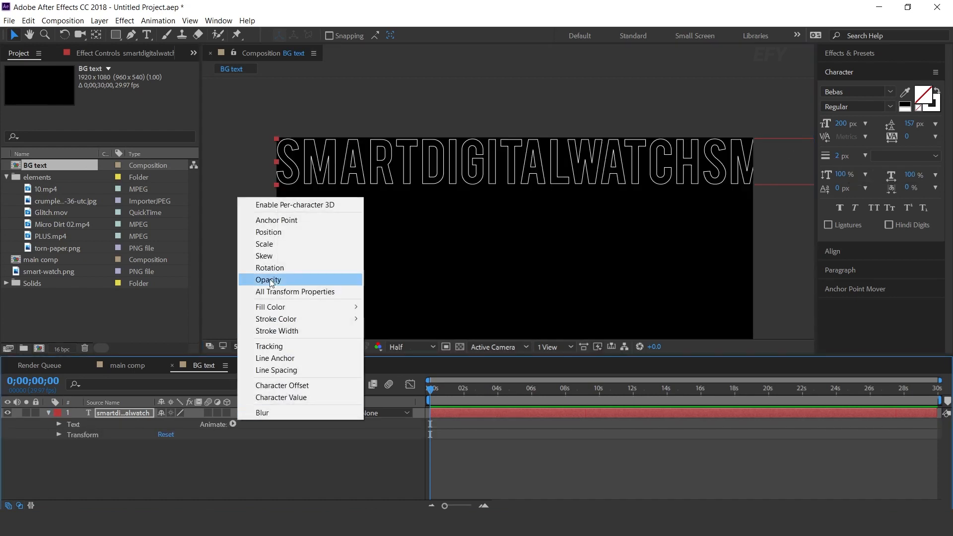
left_click(279, 234)
left_click(233, 424)
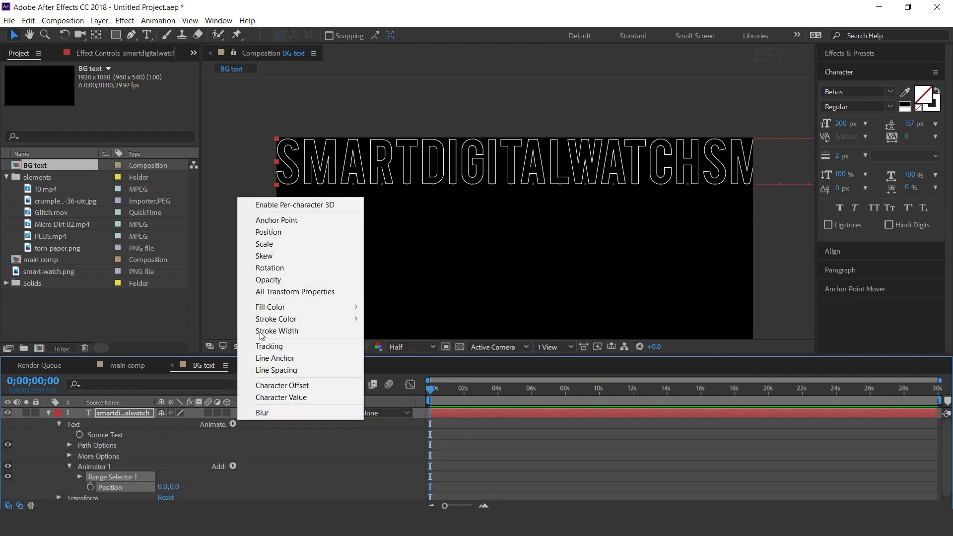
left_click(276, 274)
Set the text animator's horizontal position offset to 1000
key("comma")
left_click_drag(162, 483, 238, 479)
left_click_drag(627, 474, 712, 472)
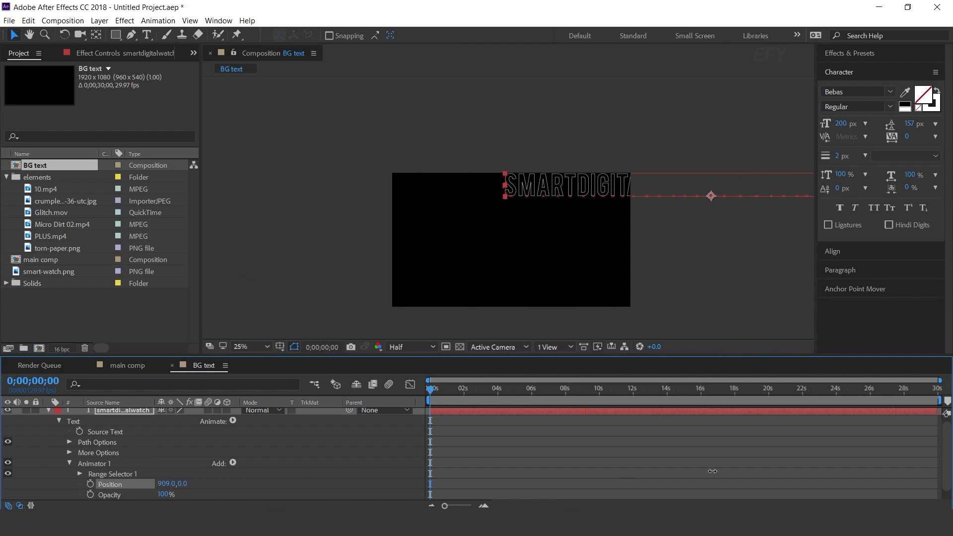
left_click(162, 484)
type("10")
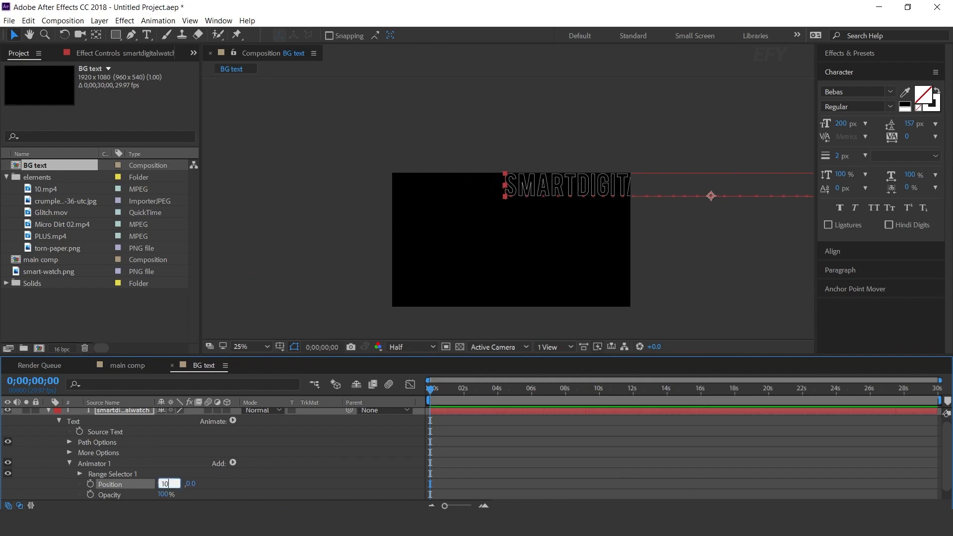
key("Return")
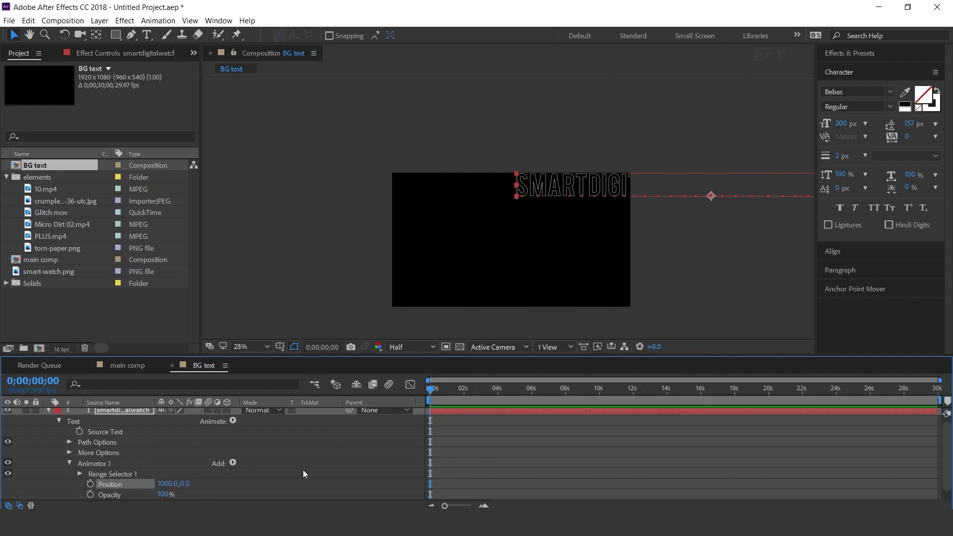
Set the text animator's opacity to 0%
scroll(305, 474, "down", 1)
left_click(163, 484)
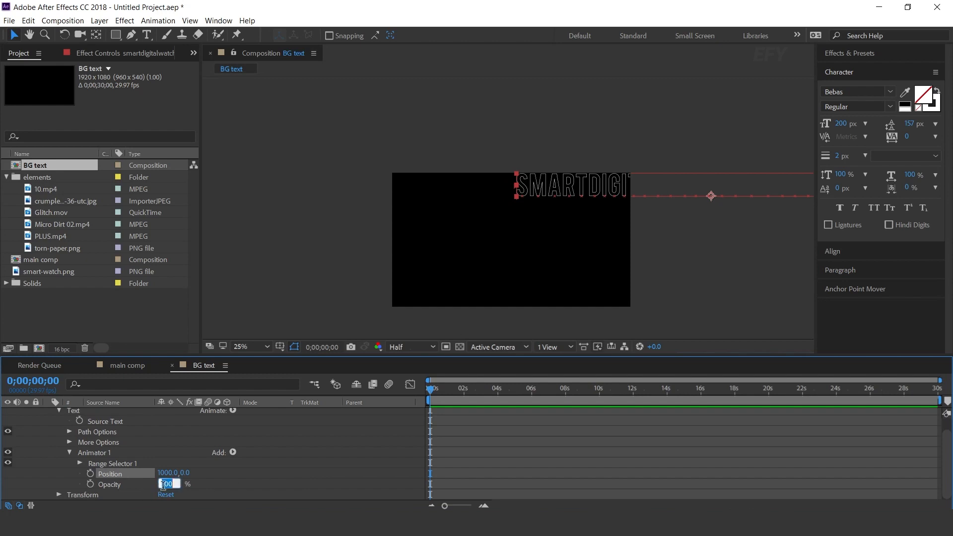
type("0")
key("Return")
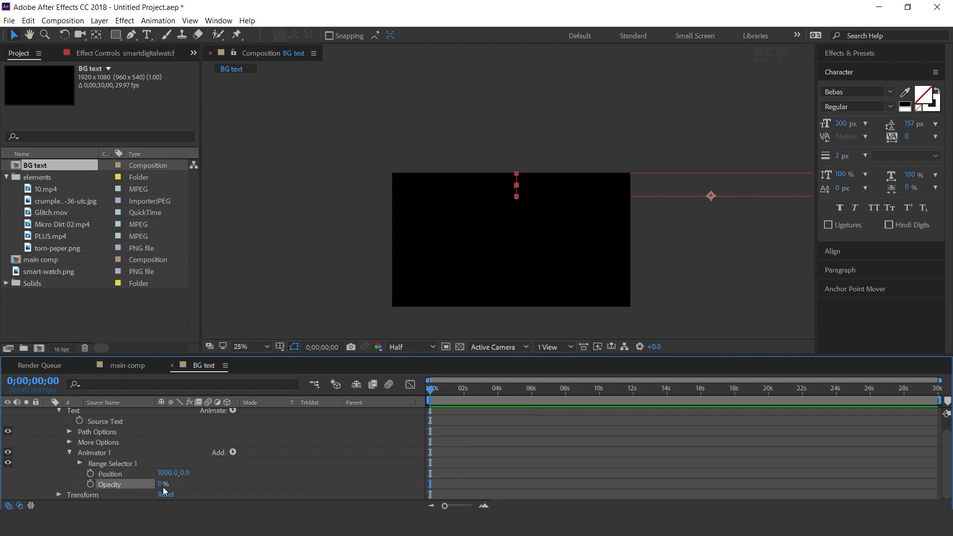
Add an expression selector to Animator 1 and base it on Words
left_click(86, 453)
left_click(233, 452)
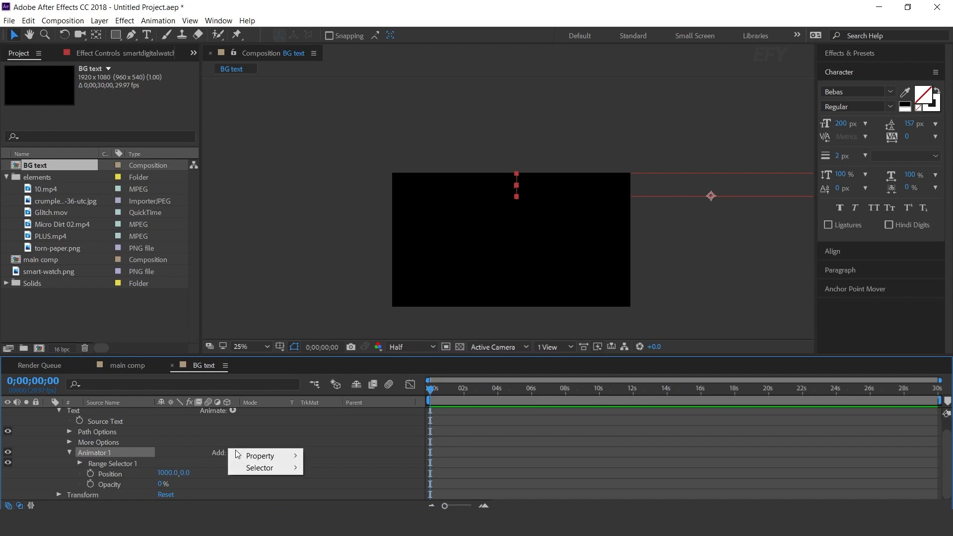
mouse_move(268, 468)
left_click(334, 491)
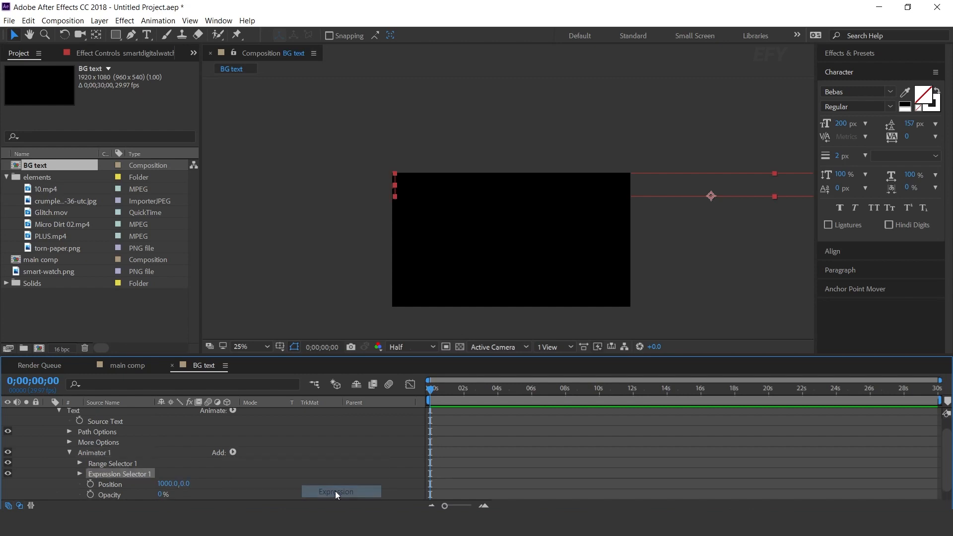
left_click(79, 473)
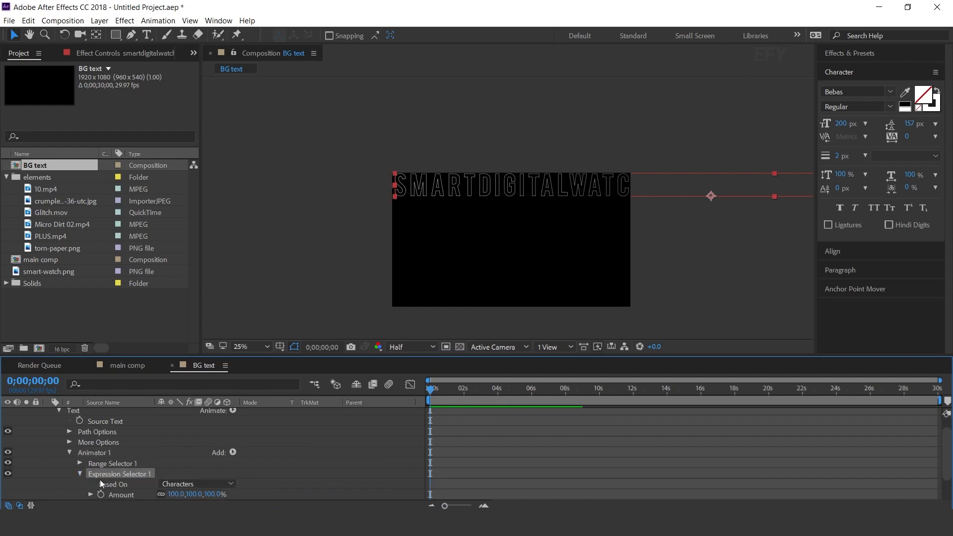
scroll(159, 477, "down", 1)
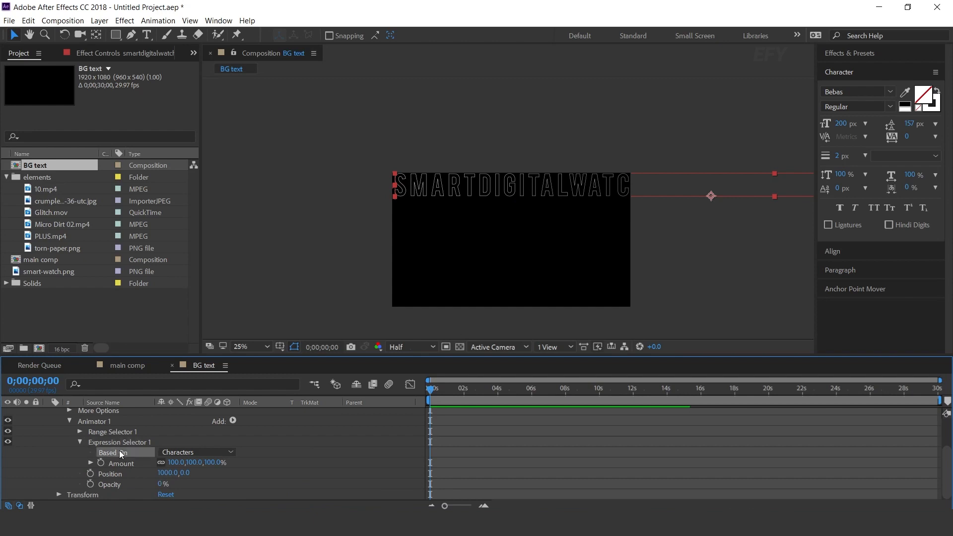
left_click(188, 453)
left_click(226, 487)
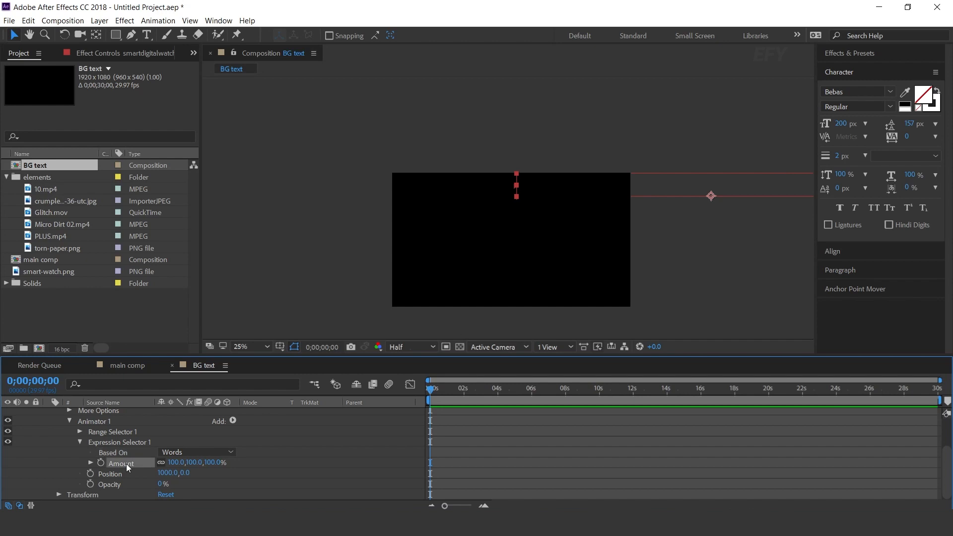
Copy the whole script from delay script.txt in Notepad into the expression selector's Amount expression in After Effects, and preview the text animation
key("alt+Tab")
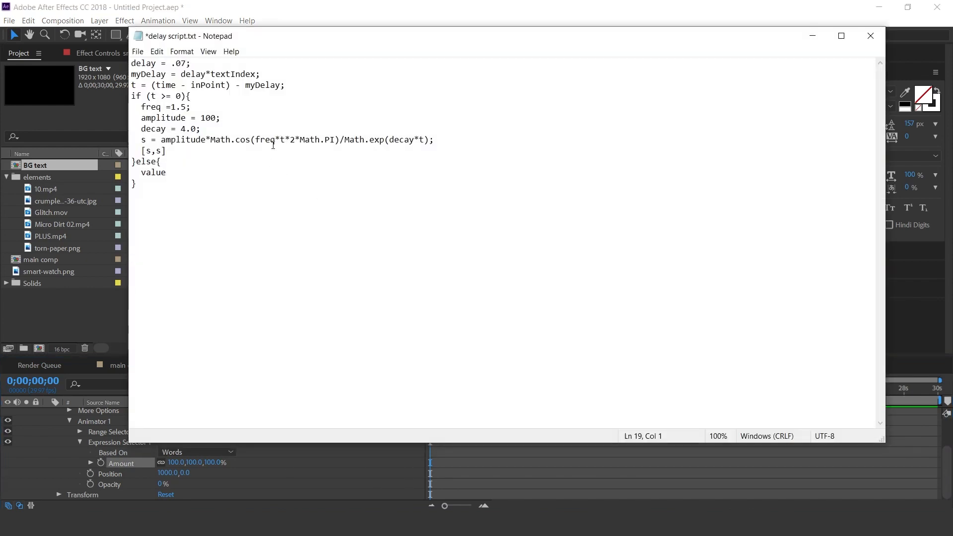
left_click_drag(149, 185, 105, 20)
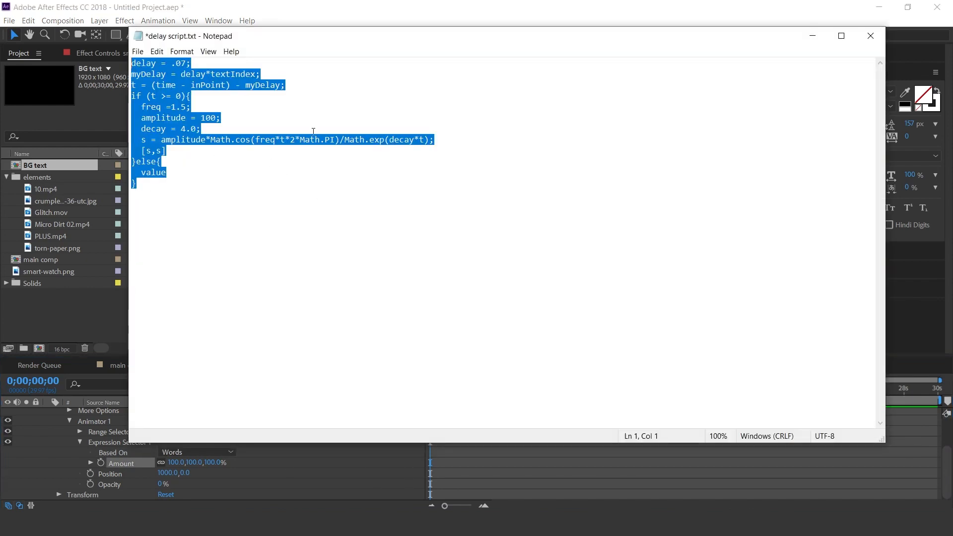
left_click(800, 37)
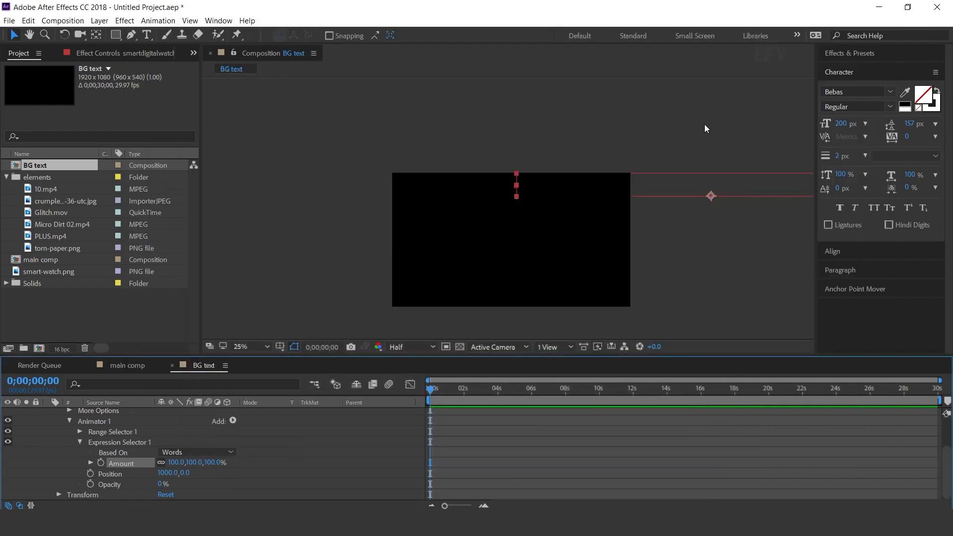
left_click(102, 462, "alt")
key("ctrl+v")
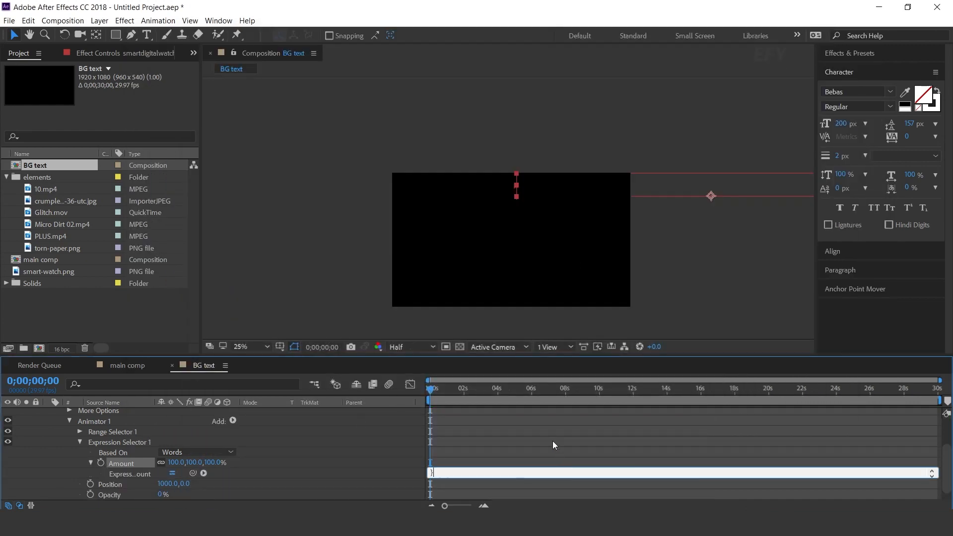
left_click(552, 441)
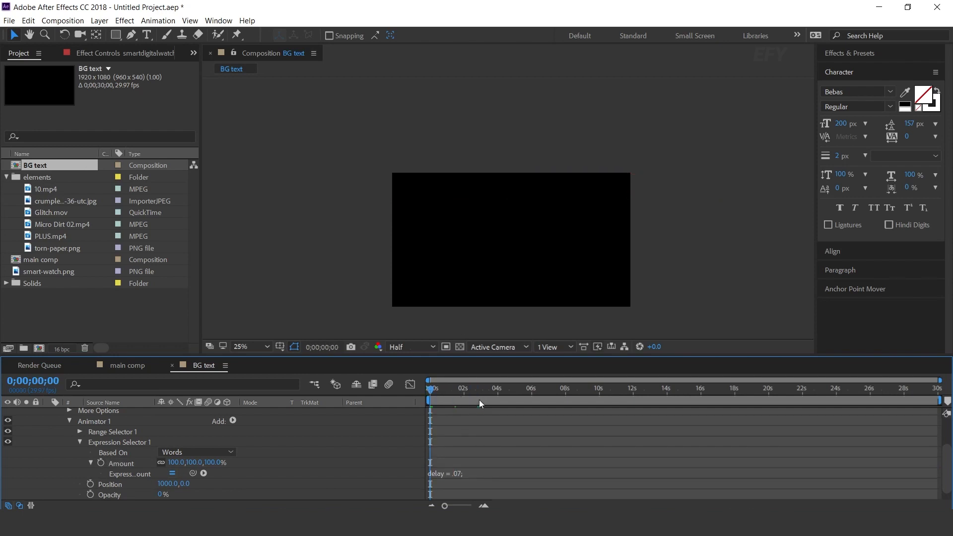
key("space")
left_click_drag(430, 401, 546, 397)
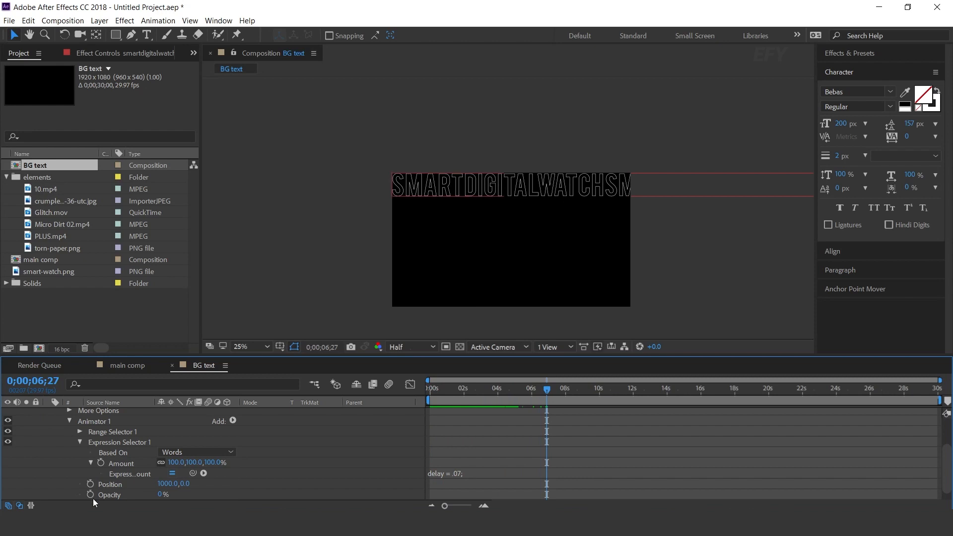
Keyframe the text layer's position at 0;00;00;00 and, slid left to about x 900, at 0;00;09;29, and preview the movement
scroll(132, 454, "up", 3)
left_click(501, 413)
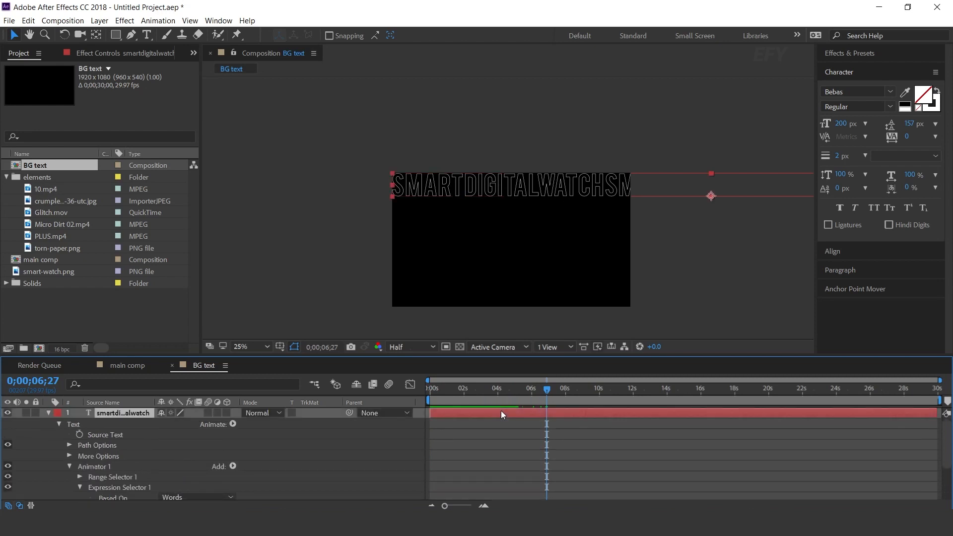
key("p")
left_click_drag(532, 388, 382, 389)
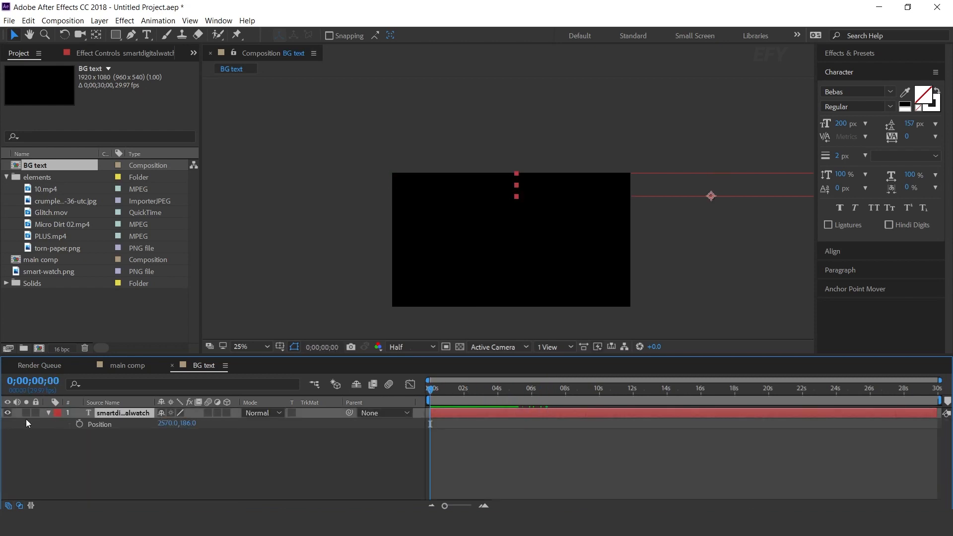
left_click(79, 424)
left_click_drag(578, 387, 598, 391)
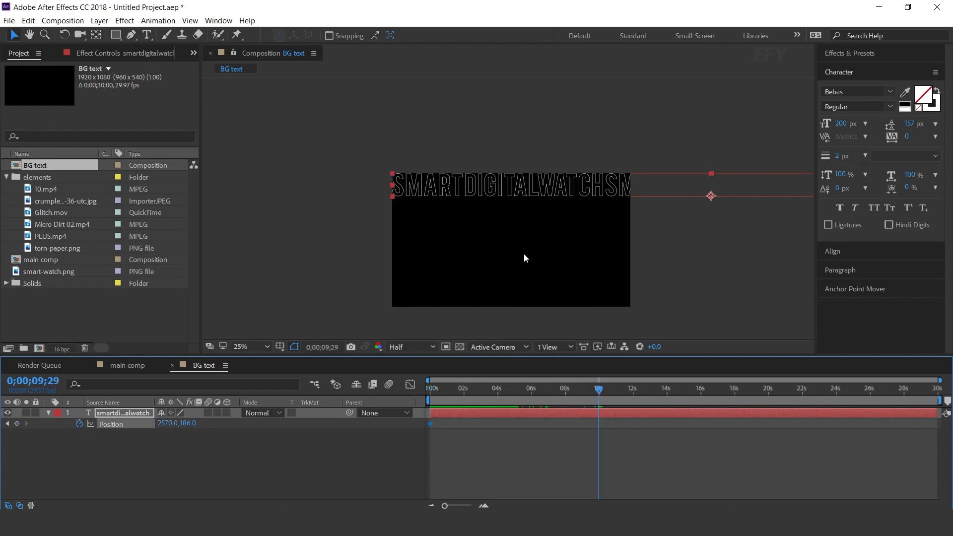
left_click_drag(599, 185, 395, 186)
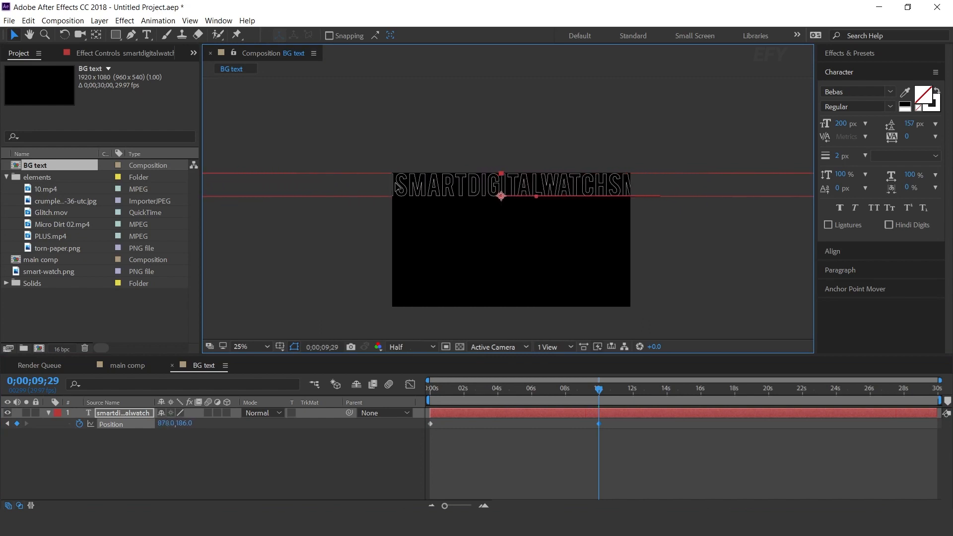
left_click_drag(487, 387, 428, 389)
key("space")
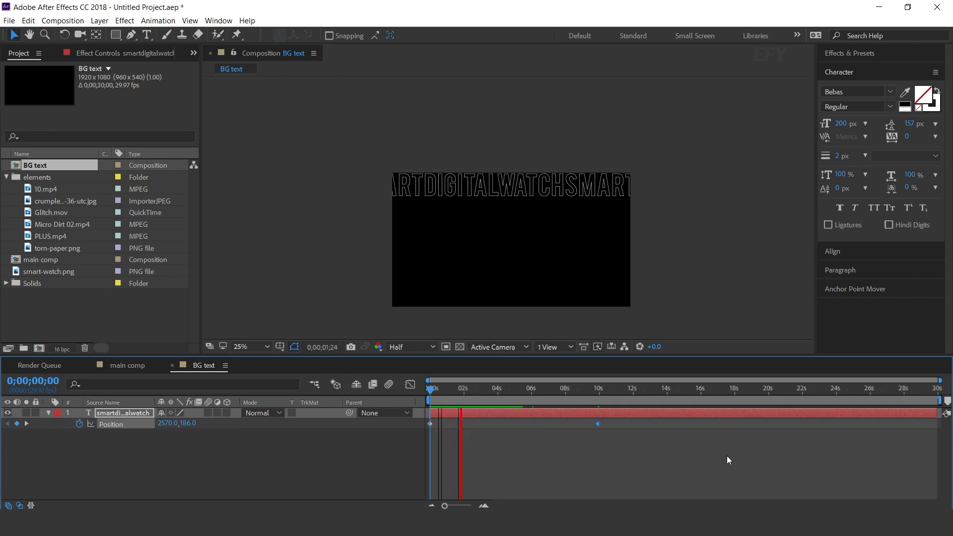
key("space")
Duplicate the text layer at its last position keyframe and place the copy beneath the original in the layer stack
left_click(25, 424)
left_click(38, 432)
left_click(49, 413)
left_click(128, 413)
key("ctrl+d")
left_click_drag(126, 413, 129, 429)
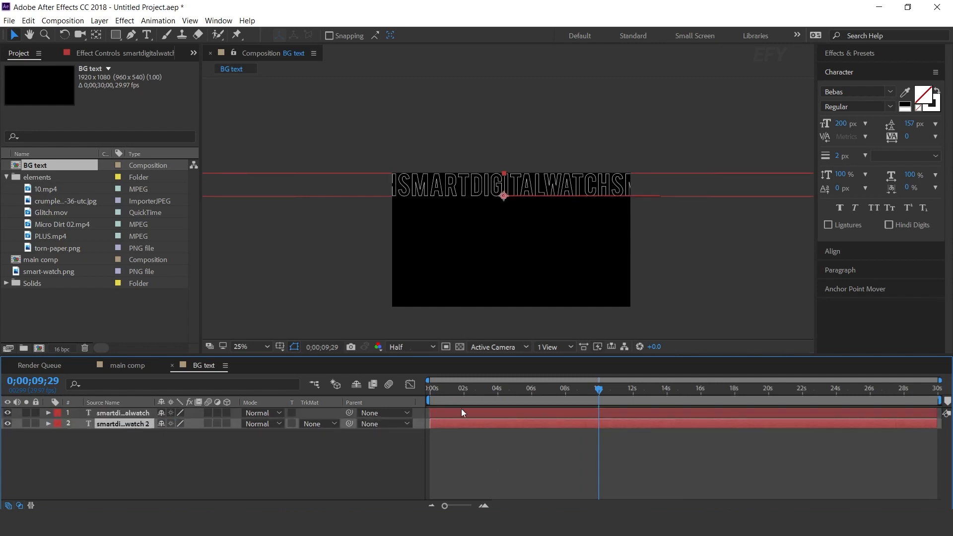
Move the duplicate and its position keyframes down to y 374, directly under the first text row, and check both rows over time
key("p")
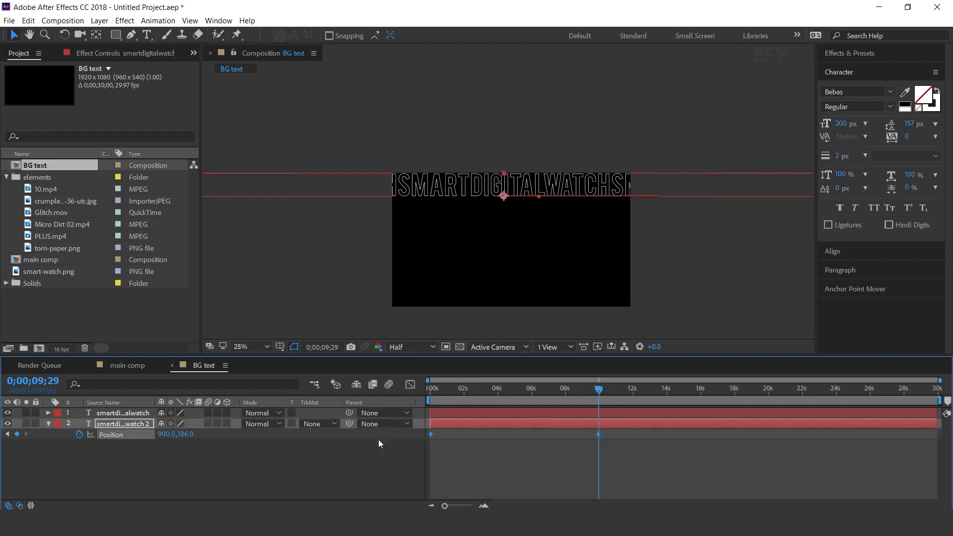
scroll(531, 187, "up", 1)
scroll(534, 181, "down", 3)
scroll(516, 191, "up", 4)
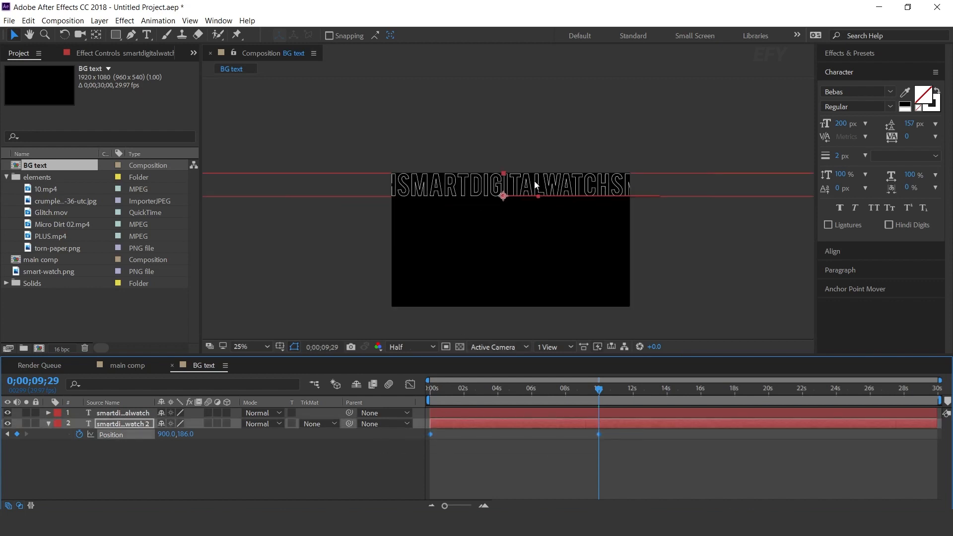
left_click_drag(499, 187, 497, 230)
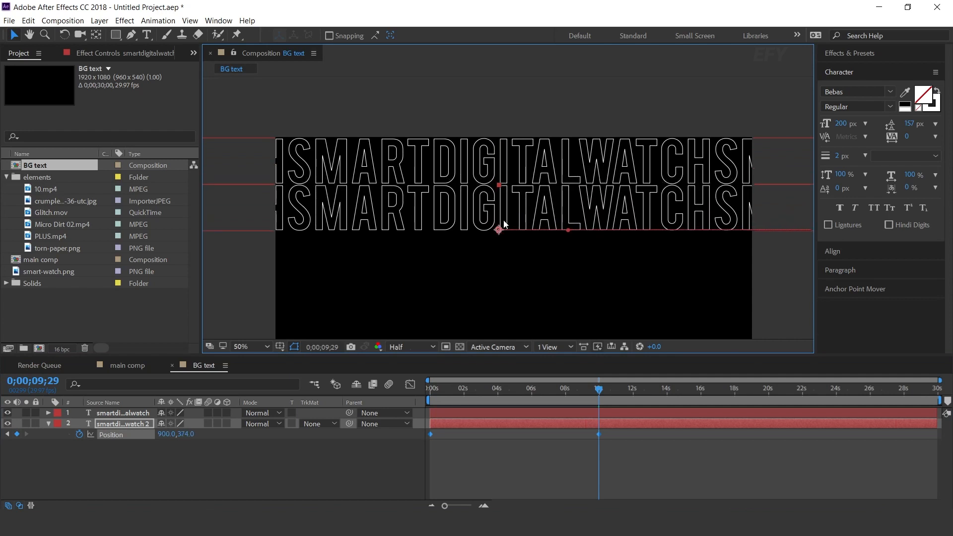
left_click_drag(599, 407, 431, 389)
left_click_drag(510, 388, 521, 388)
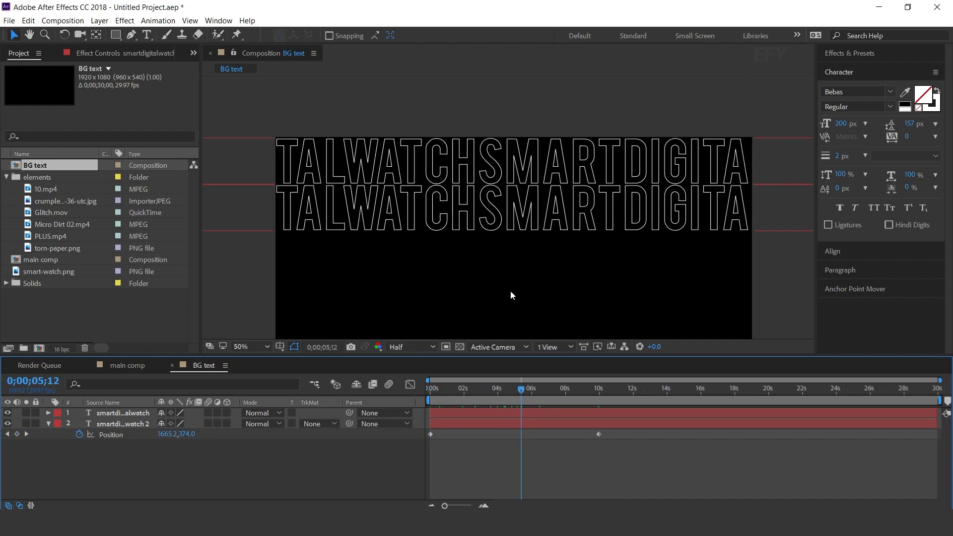
scroll(773, 230, "down", 2)
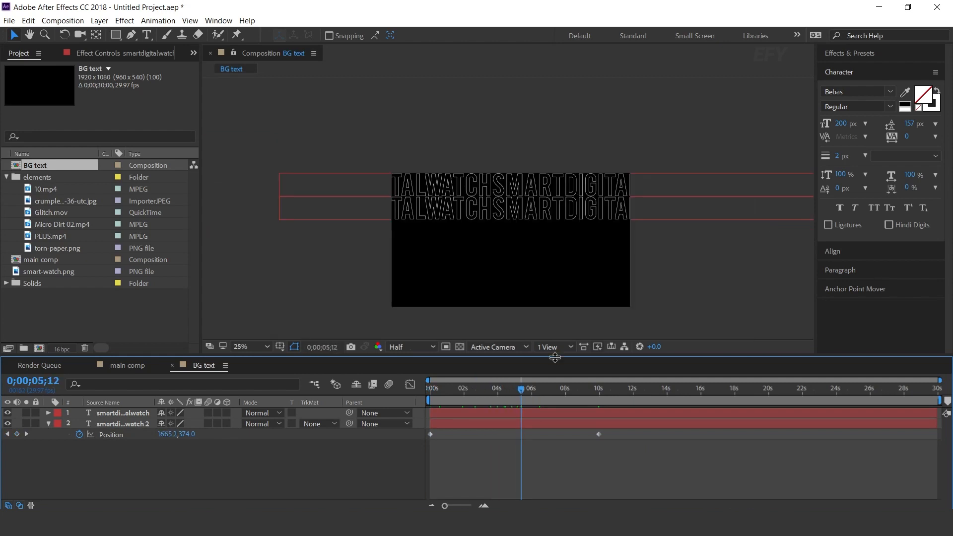
Set the duplicate text layer's animator position to -1000 horizontally
left_click(49, 423)
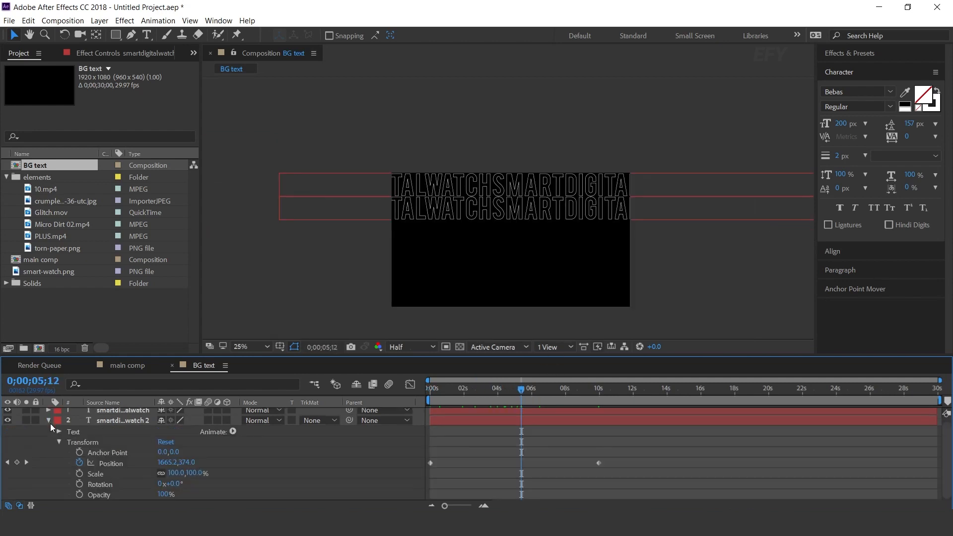
left_click(60, 432)
scroll(65, 471, "down", 1)
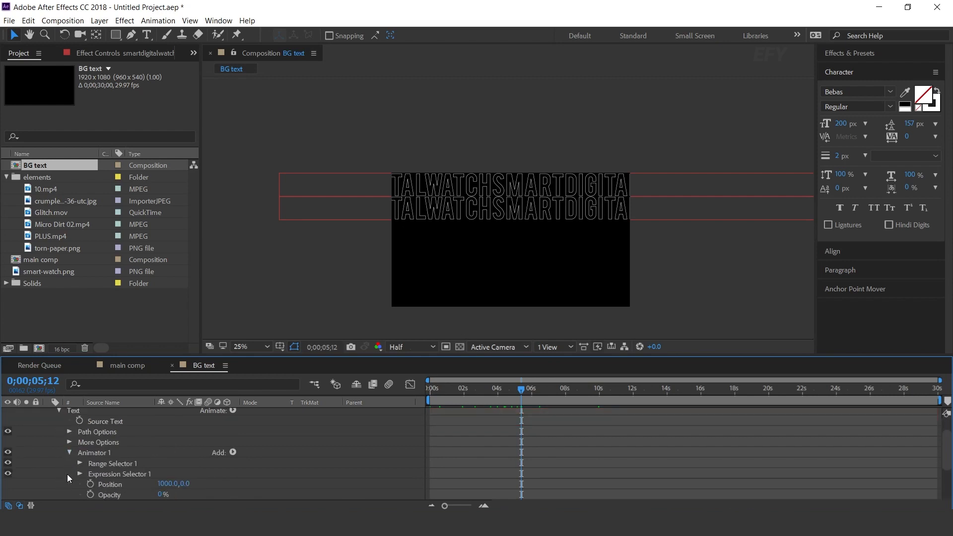
scroll(67, 474, "down", 1)
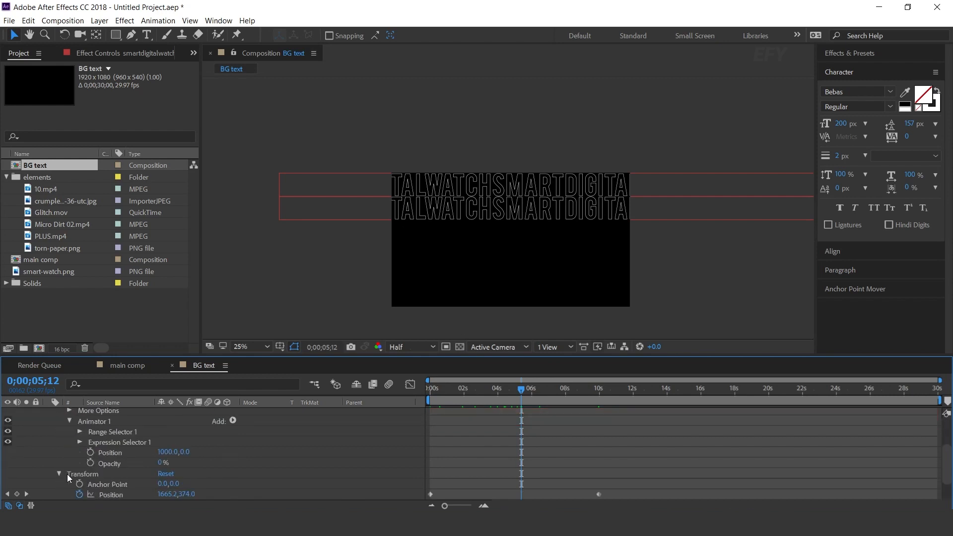
left_click(165, 452)
key("Left")
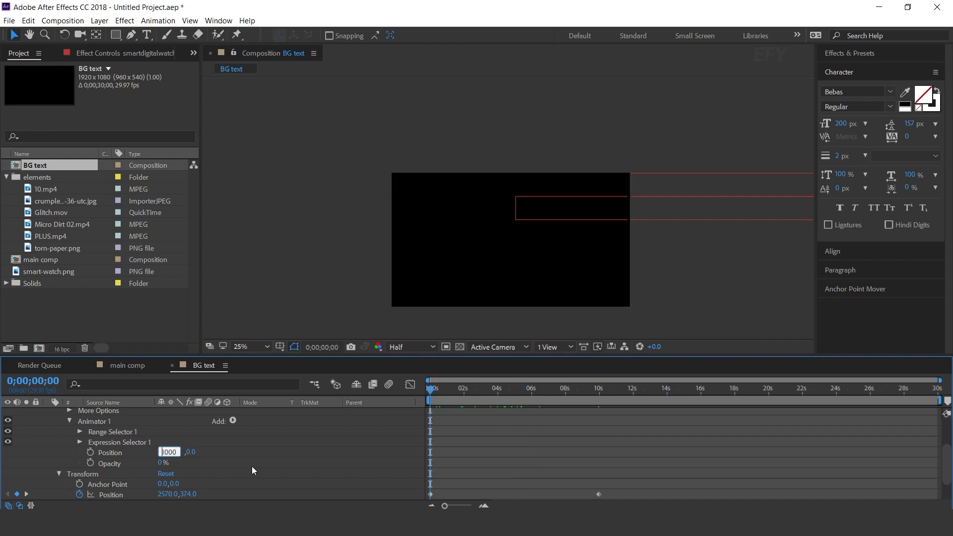
type("-")
key("Return")
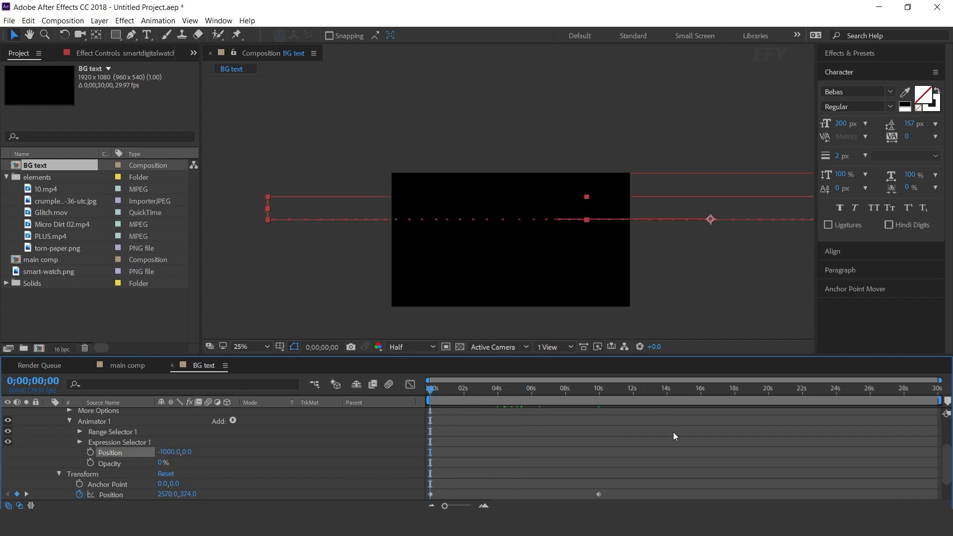
Replace the second text row's final position keyframe with one at 0;00;10;00, slid horizontally to the far right
scroll(671, 436, "down", 1)
left_click_drag(650, 452, 412, 475)
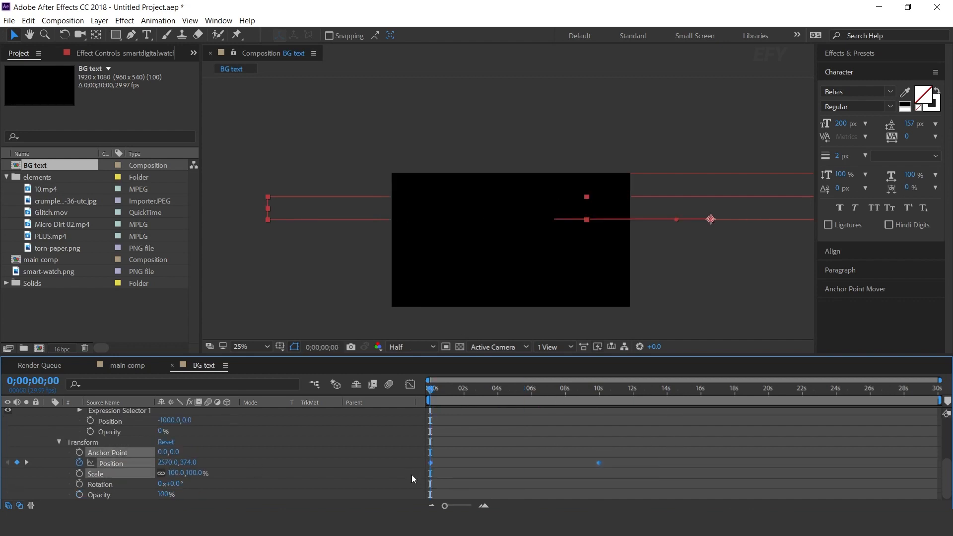
left_click(474, 445)
left_click_drag(443, 388, 404, 397)
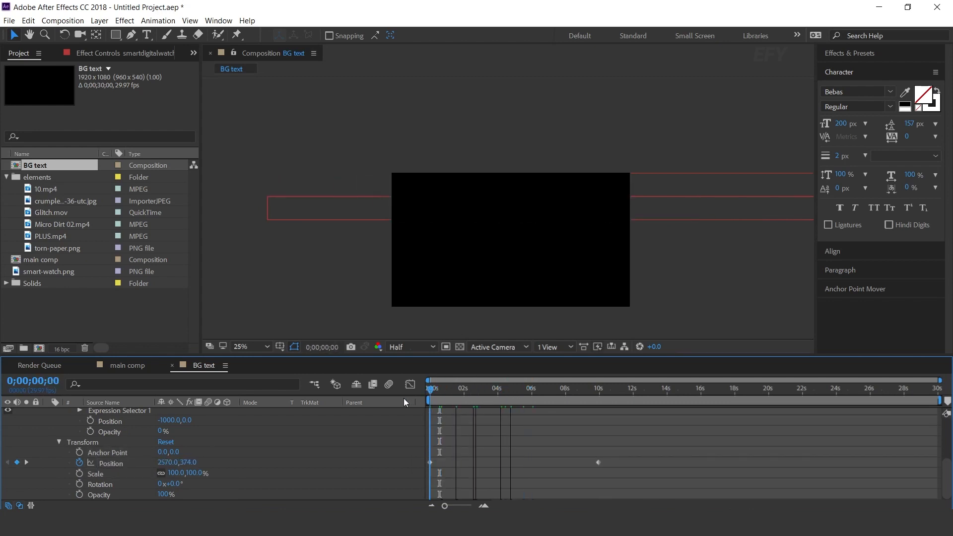
left_click(696, 207)
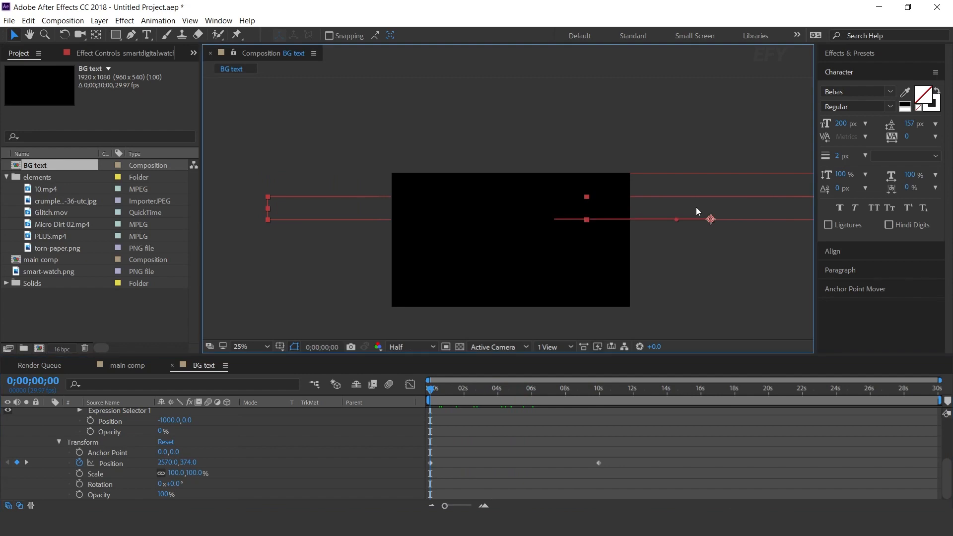
left_click(707, 185)
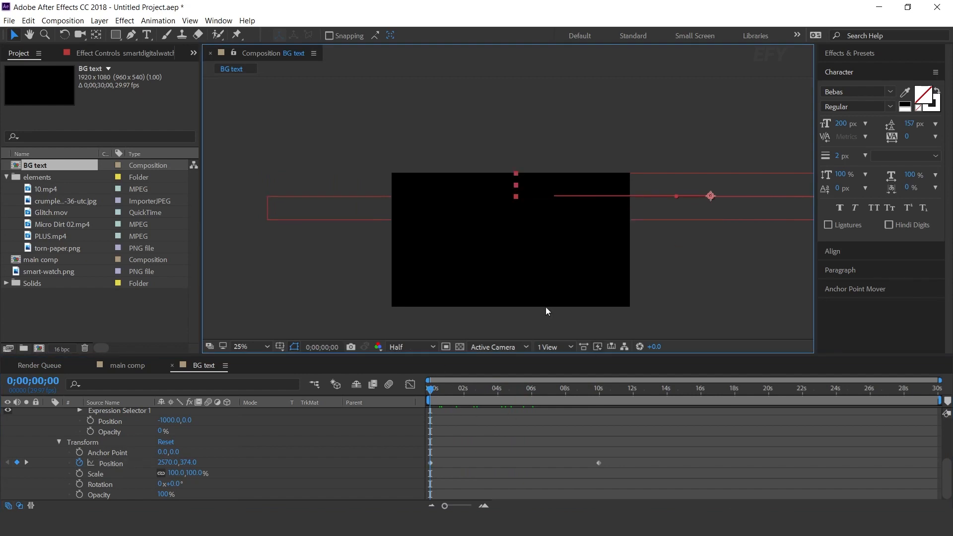
left_click_drag(458, 391, 600, 391)
left_click(599, 463)
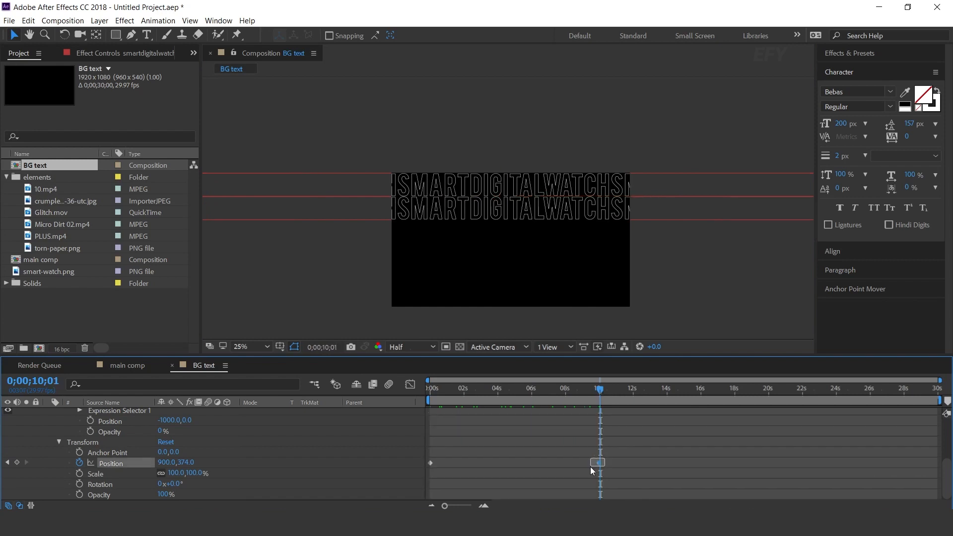
key("Delete")
key("Page_Up")
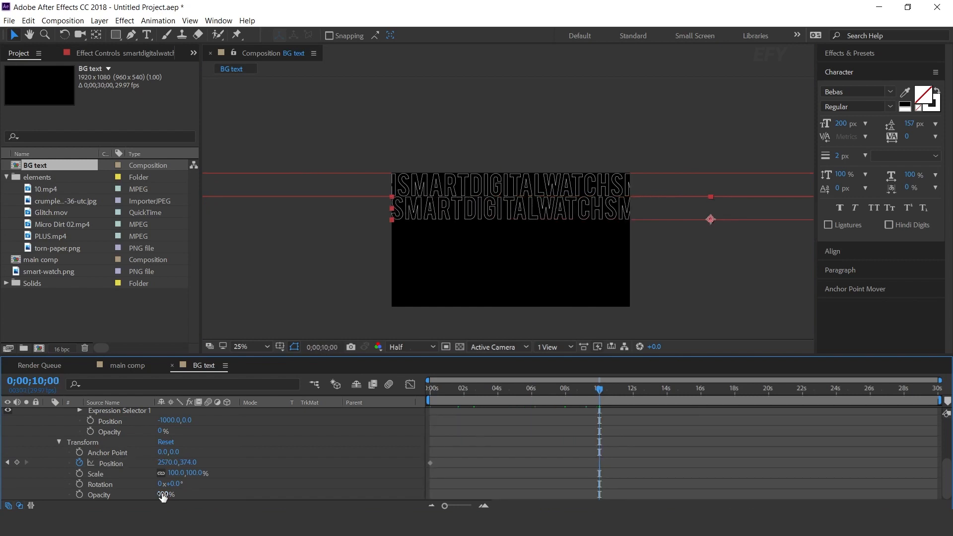
left_click_drag(167, 462, 695, 449)
Set the second row's starting position at 0;00;00;00 to about x 1561 and preview both rows scrolling in opposite directions
left_click_drag(588, 391, 411, 407)
left_click_drag(172, 462, 71, 468)
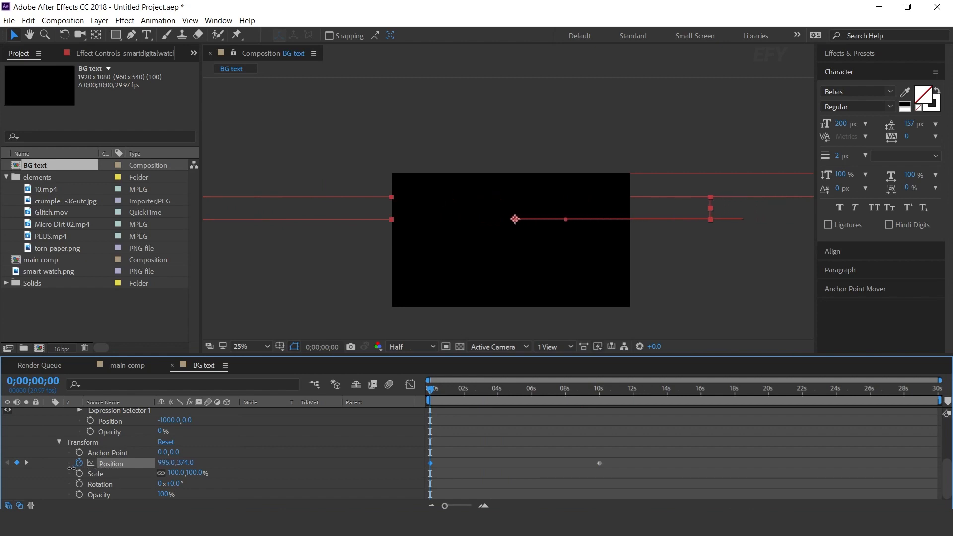
left_click(607, 441)
key("space")
key("space")
left_click_drag(168, 462, 512, 464)
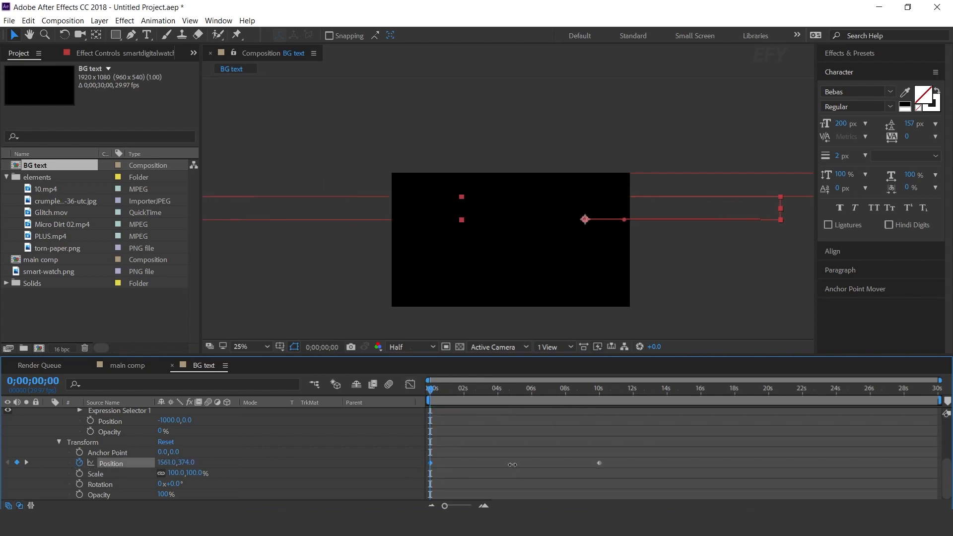
left_click(575, 434)
key("space")
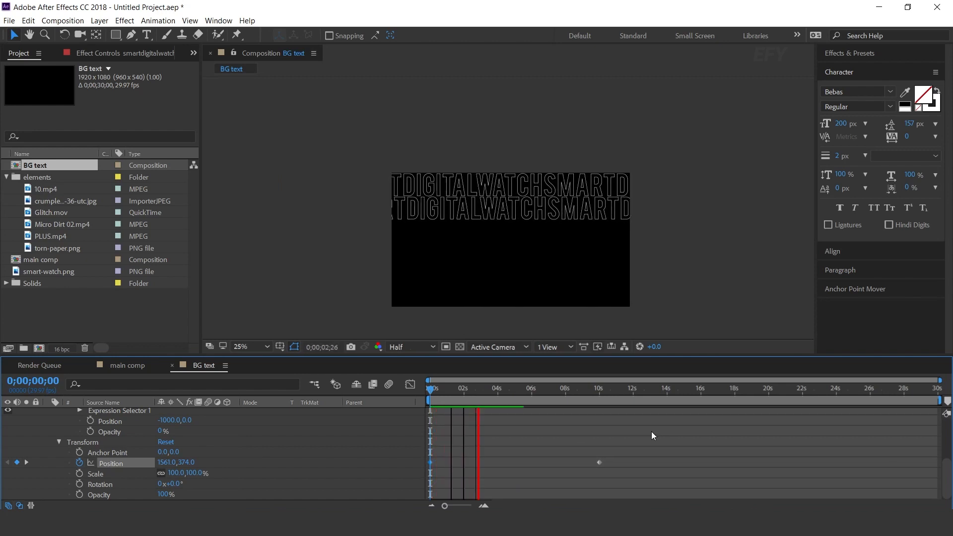
key("space")
Duplicate both text layers, place the copies beneath the originals, and move them with their position keyframes down as the third and fourth rows
scroll(60, 448, "up", 3)
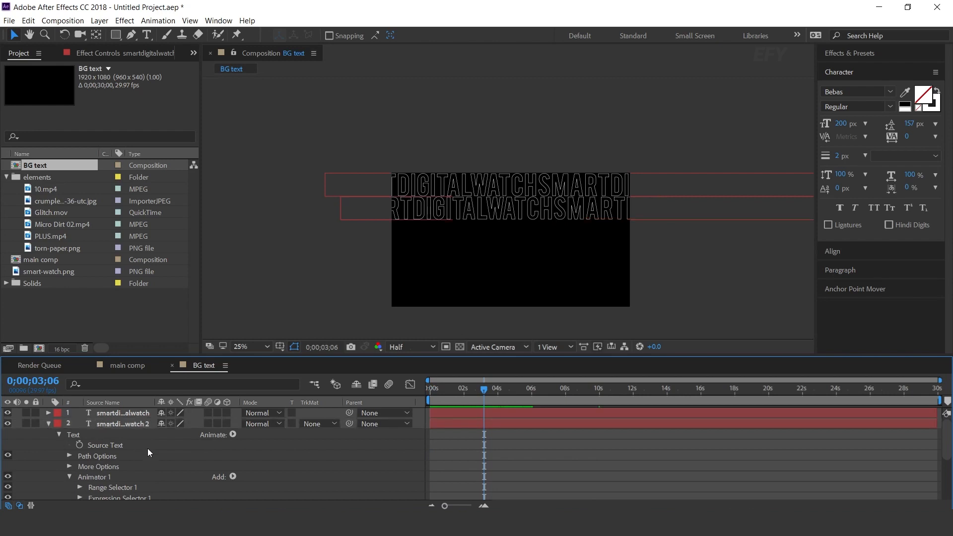
left_click(48, 423)
left_click(117, 436)
left_click_drag(115, 433, 133, 450)
key("ctrl+d")
key("u")
left_click_drag(641, 486, 370, 441)
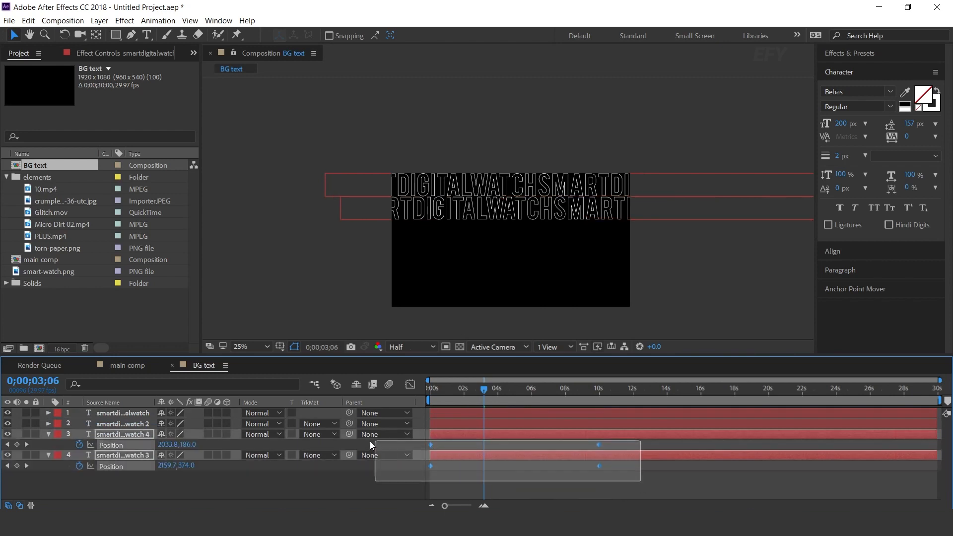
left_click_drag(503, 199, 505, 245)
Duplicate the third and fourth row layers, stack the copies last, and move them with their keyframes down to y 934 and 1122
key("u")
key("ctrl+d")
key("ctrl+alt+Down")
key("ctrl+alt+Down")
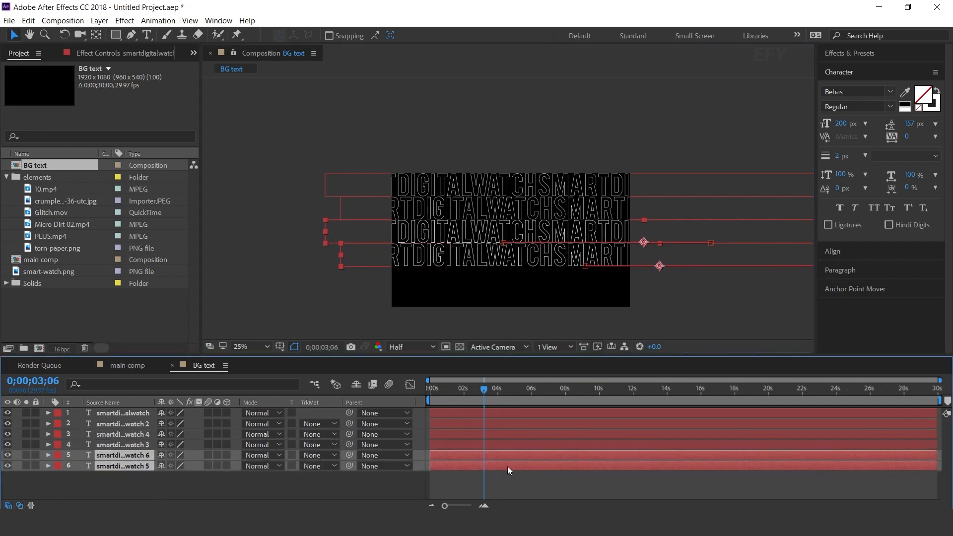
key("p")
left_click_drag(584, 267, 583, 312)
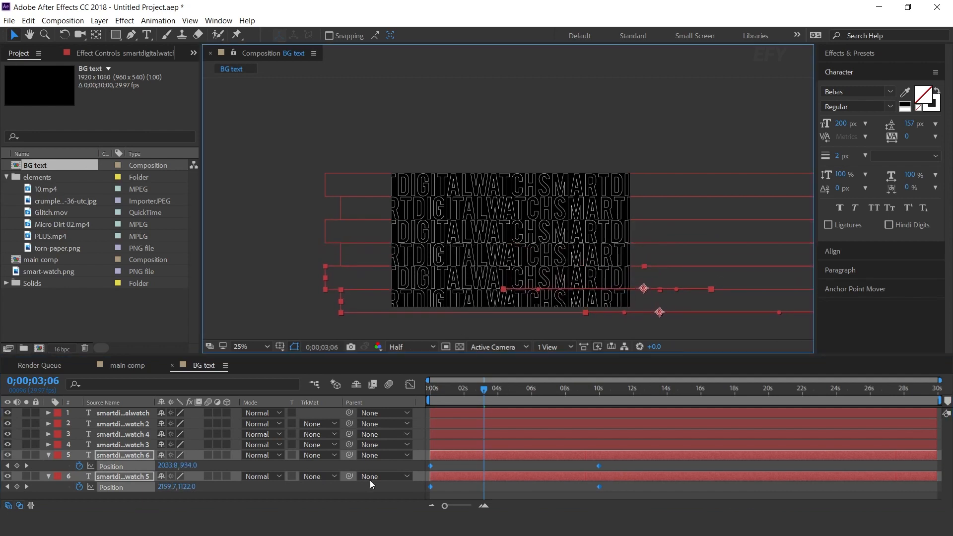
left_click(48, 476)
left_click(496, 484)
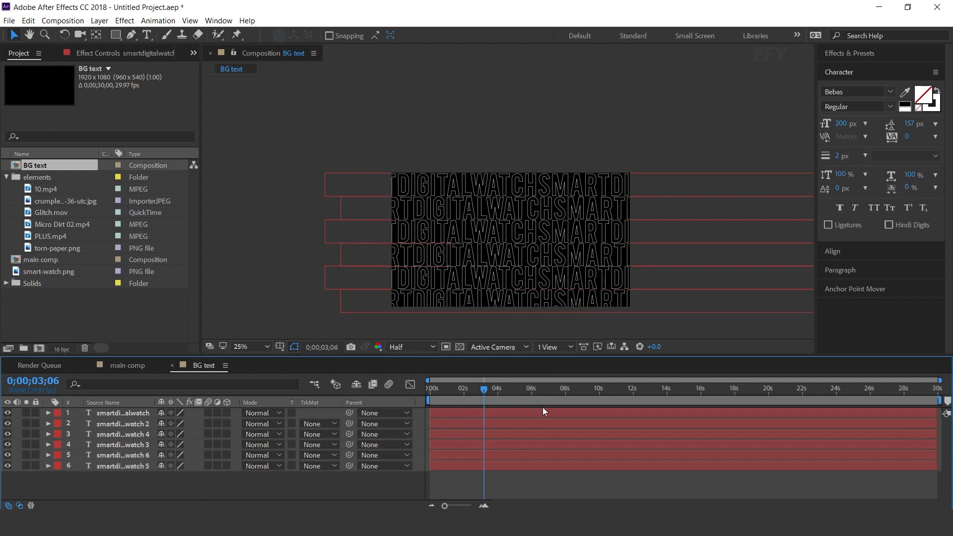
Stagger the start times of the text layers by a few frames and preview the rows appearing
key("Home")
key("space")
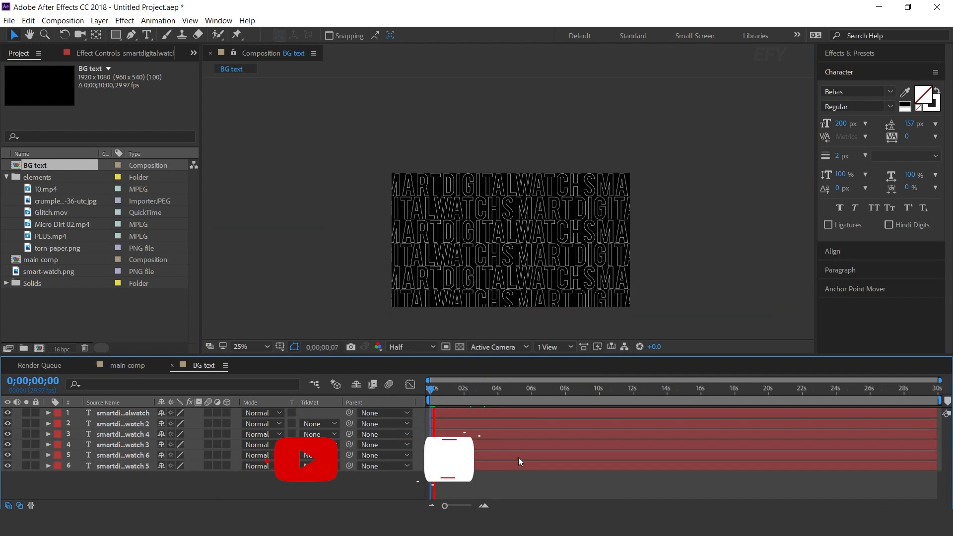
left_click(483, 505)
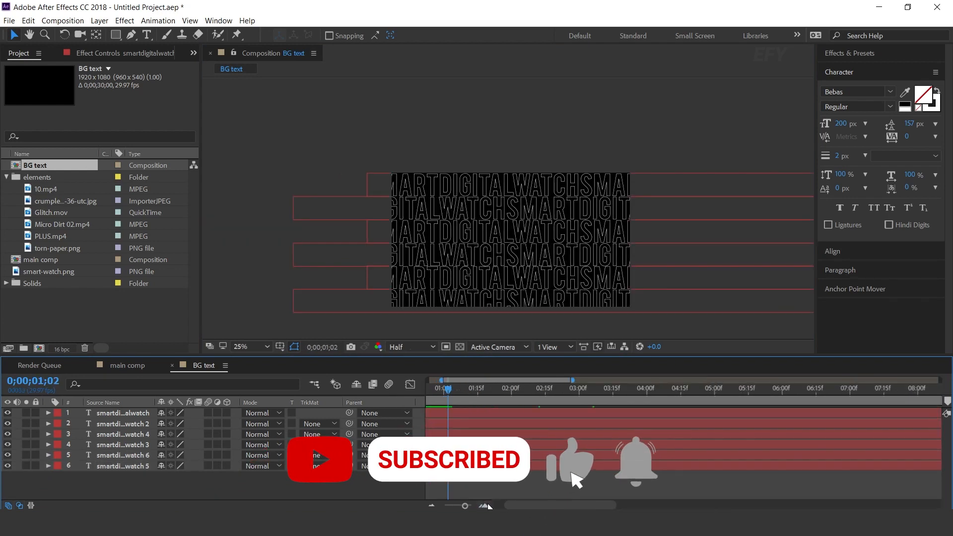
left_click(486, 505)
left_click_drag(457, 423, 466, 423)
left_click_drag(471, 414, 467, 466)
left_click(430, 390)
key("space")
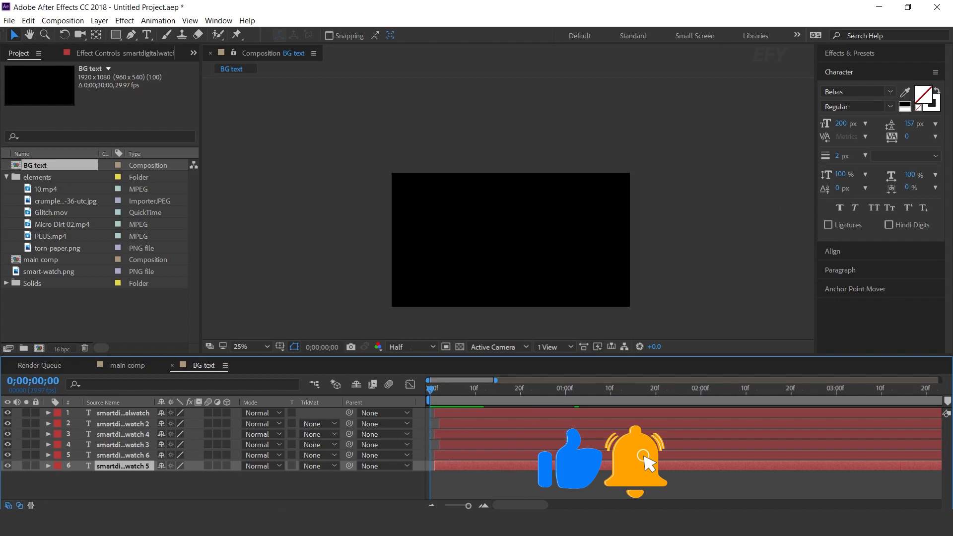
key("space")
Open the main comp and add the BG text composition above the crumpled paper layer
left_click(127, 365)
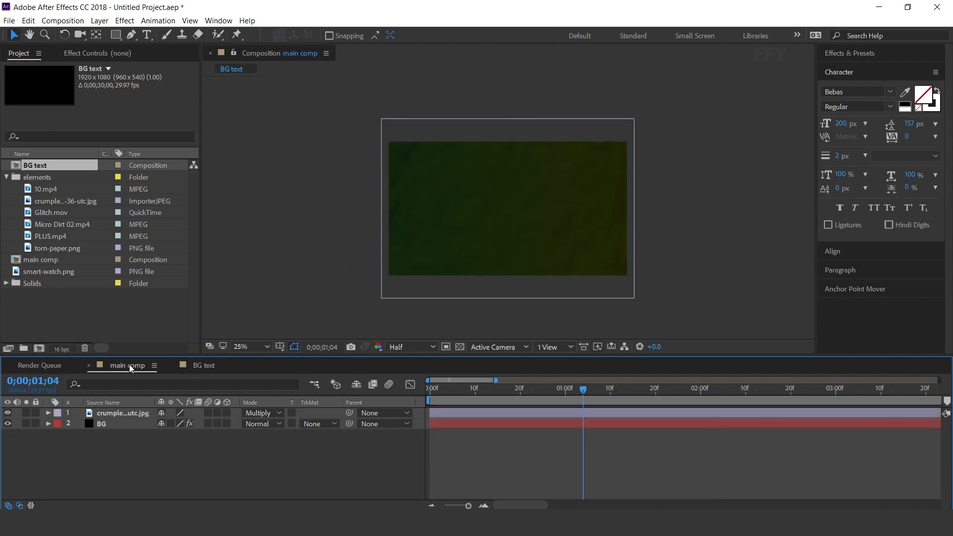
left_click(71, 309)
left_click(6, 177)
left_click(24, 168)
left_click_drag(15, 169, 134, 412)
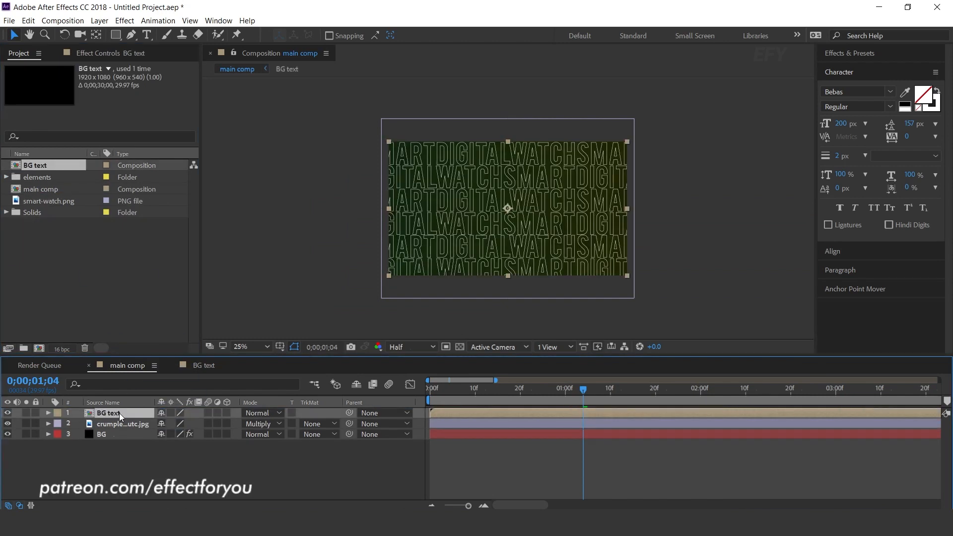
Set the BG text layer's opacity to 30%
key("t")
left_click(166, 422)
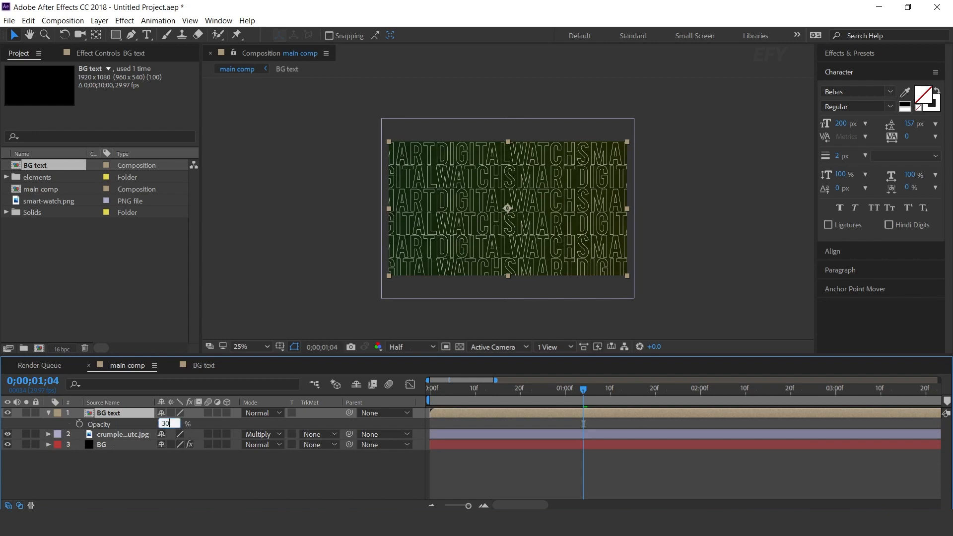
type("30")
key("Return")
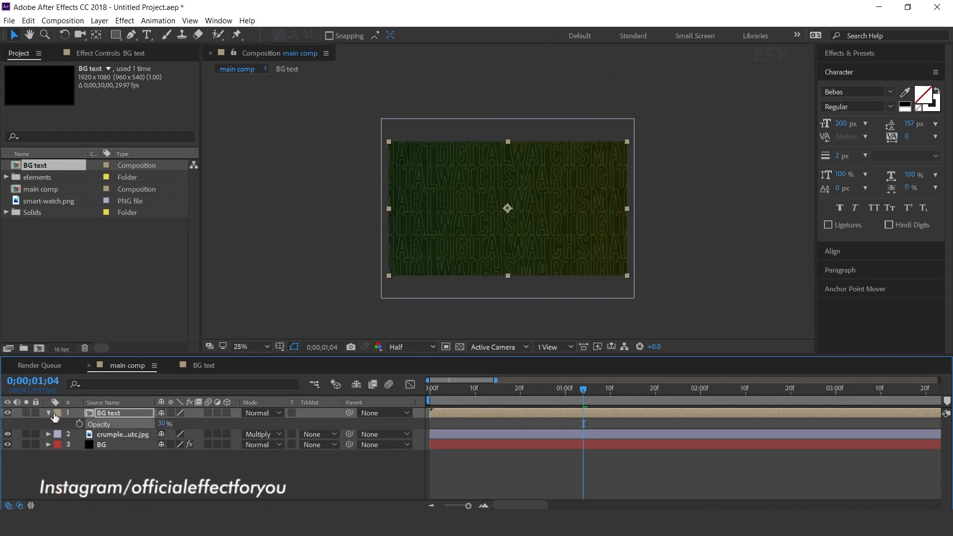
left_click(48, 412)
Apply Turbulent Displace to the BG text layer with an amount of 30 and check the distorted text over time
key("ctrl+space")
type("tu")
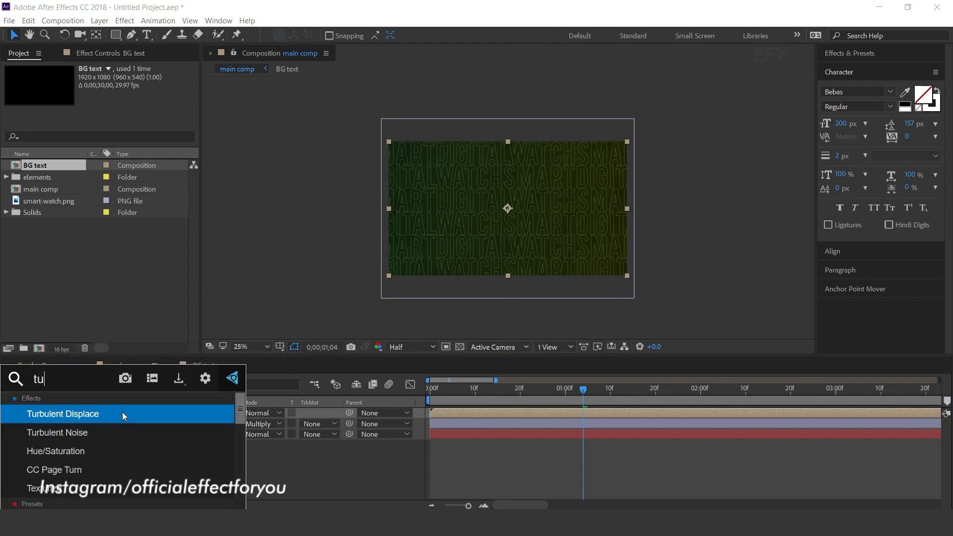
key("Return")
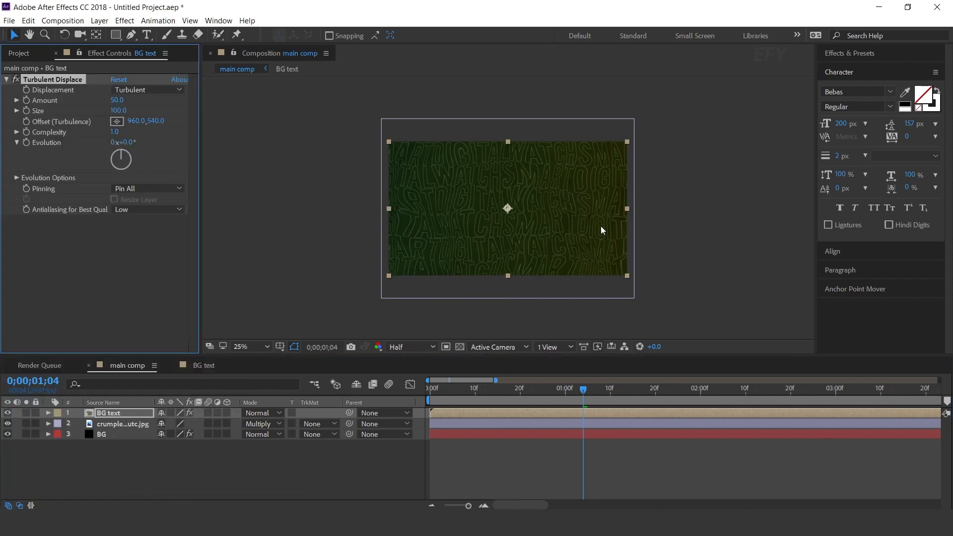
left_click(117, 100)
type("30")
key("Return")
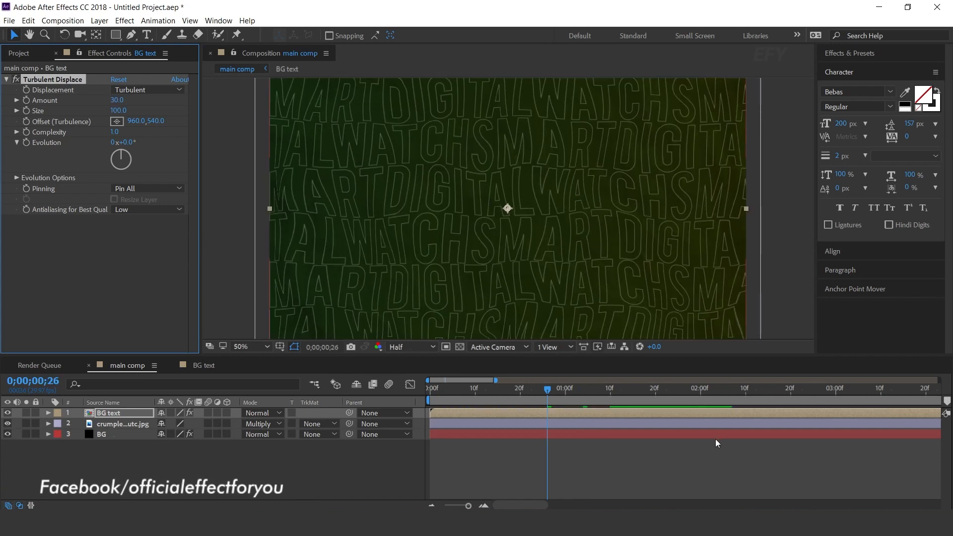
left_click_drag(549, 409, 421, 391)
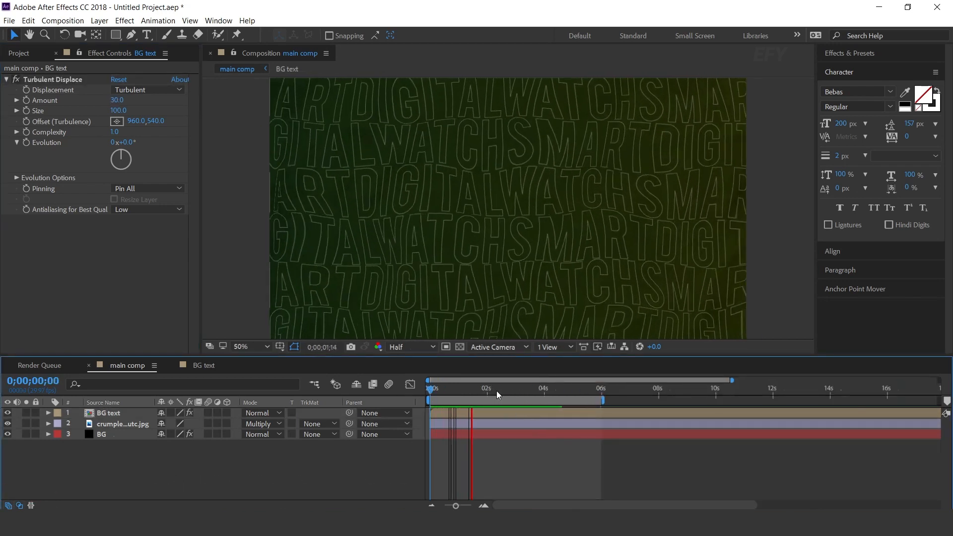
left_click_drag(496, 390, 535, 392)
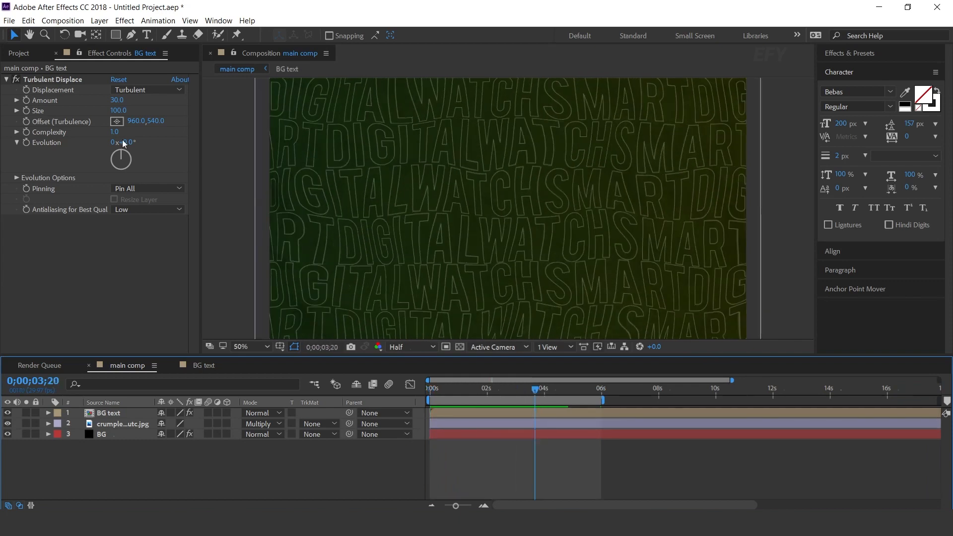
Create a new composition named paper with a width of 3000 px
left_click(20, 52)
key("comma")
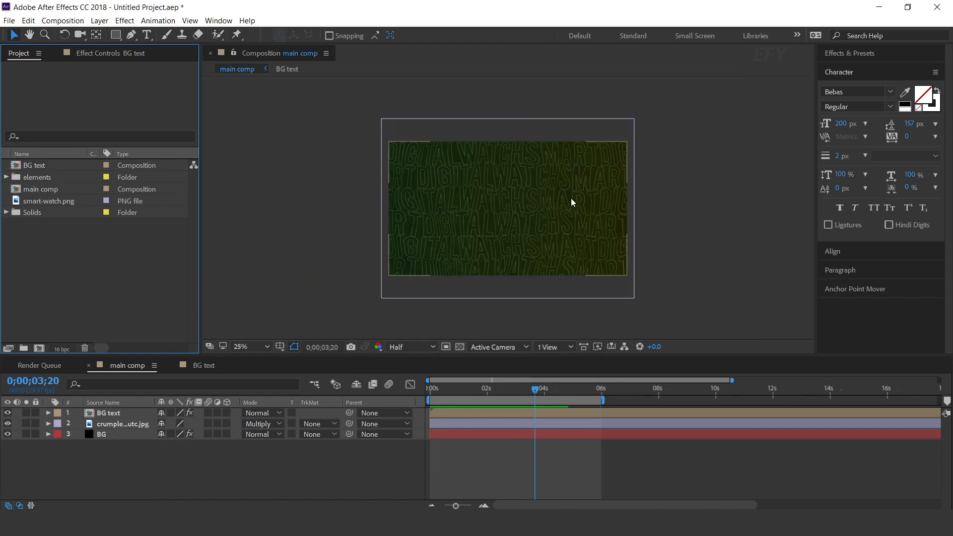
left_click(39, 348)
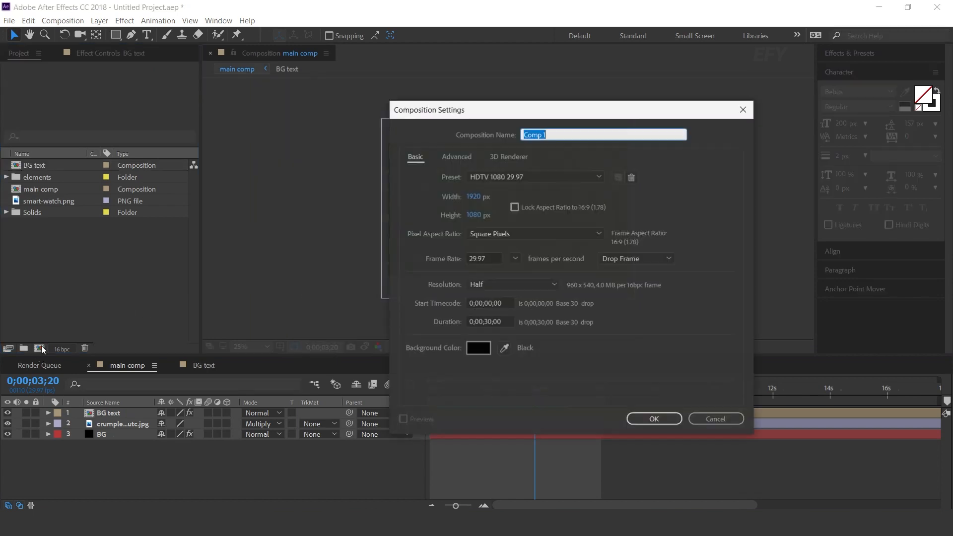
left_click(472, 196)
type("3000")
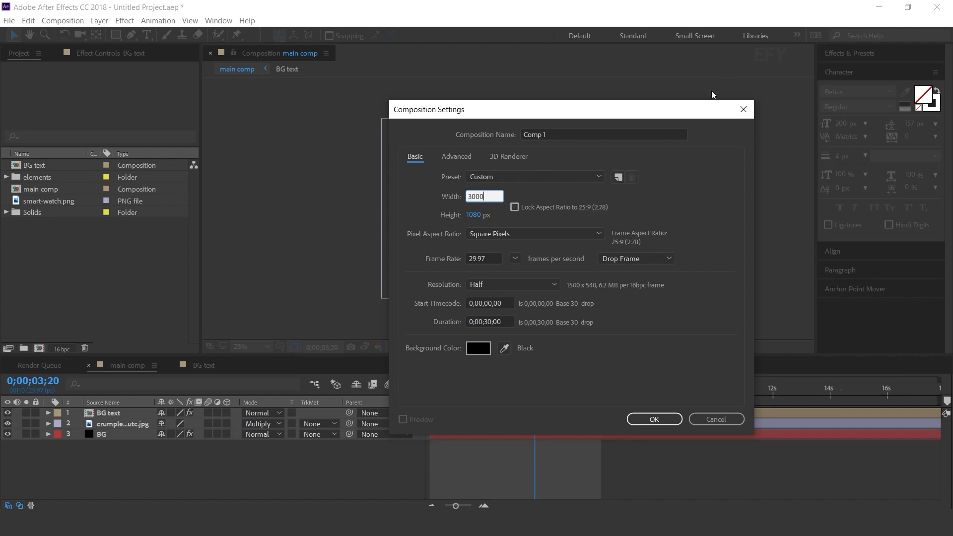
left_click(538, 135)
type("paper")
key("Return")
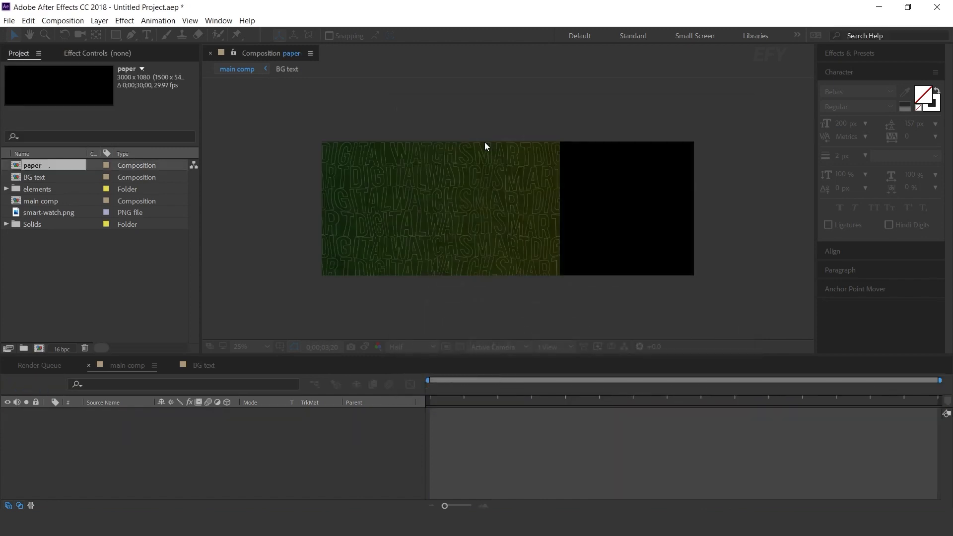
Add torn-paper.png from the elements folder to the paper composition
left_click(52, 266)
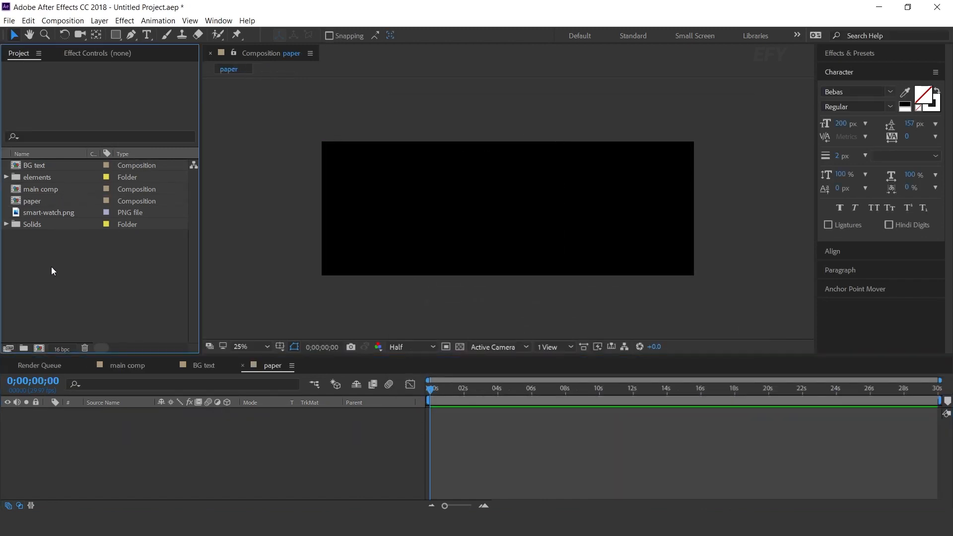
left_click(6, 177)
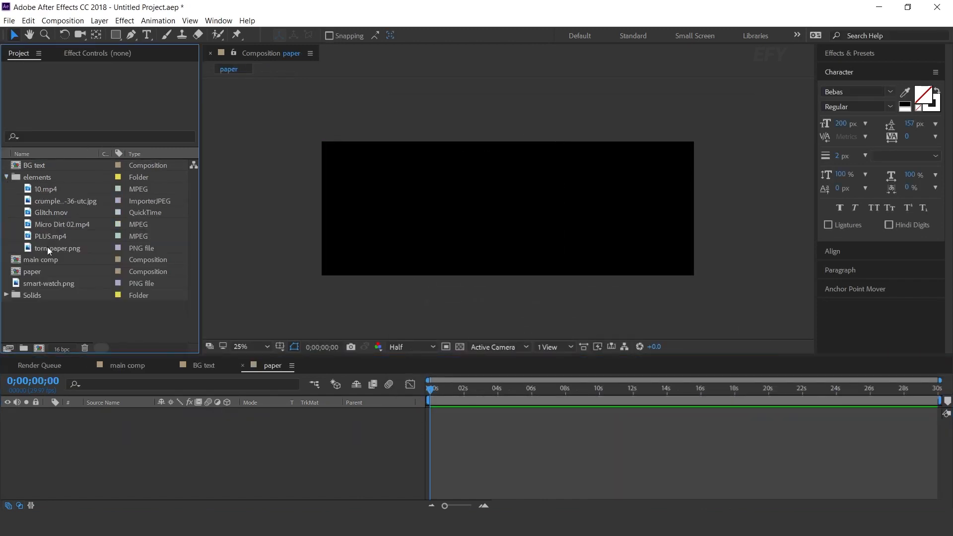
left_click_drag(71, 251, 169, 466)
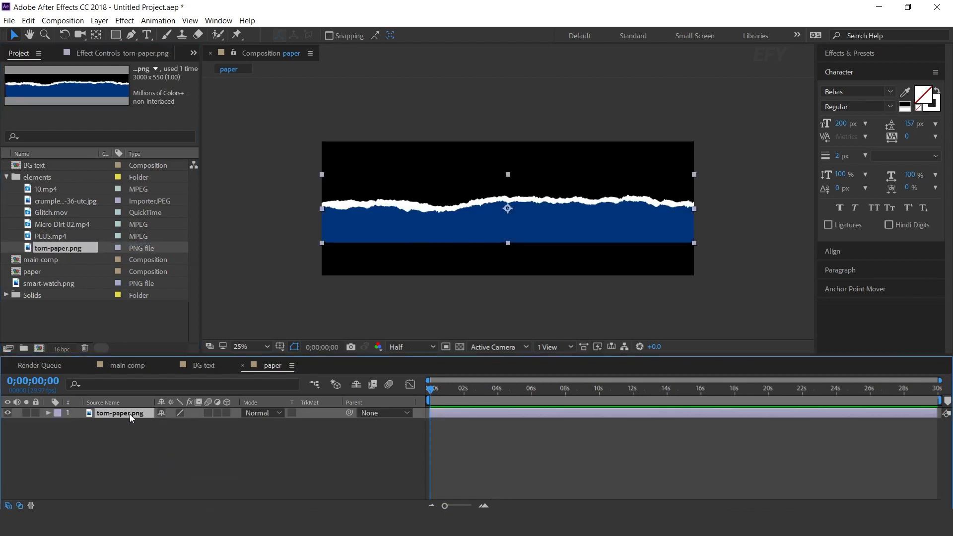
Apply the Fill effect to the torn-paper.png layer
key("ctrl+space")
type("fil")
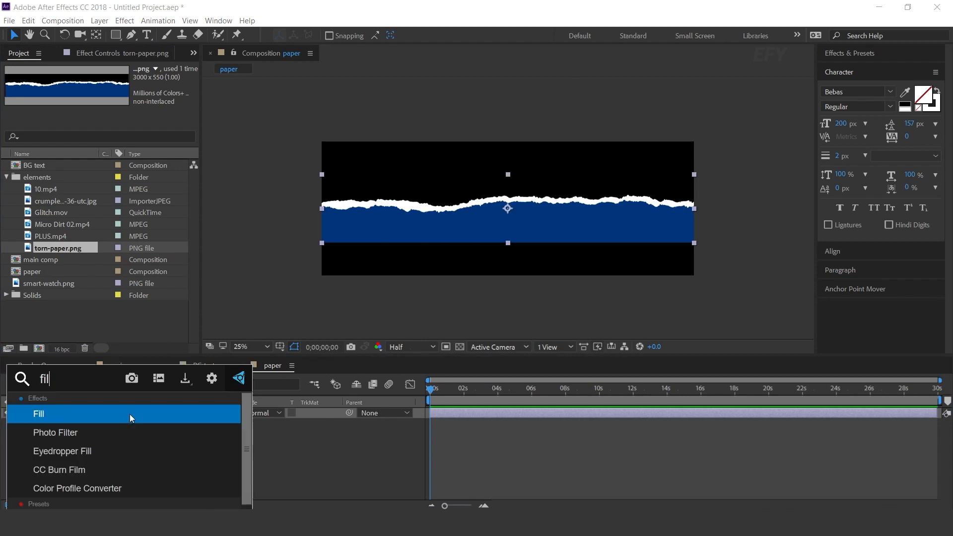
key("Return")
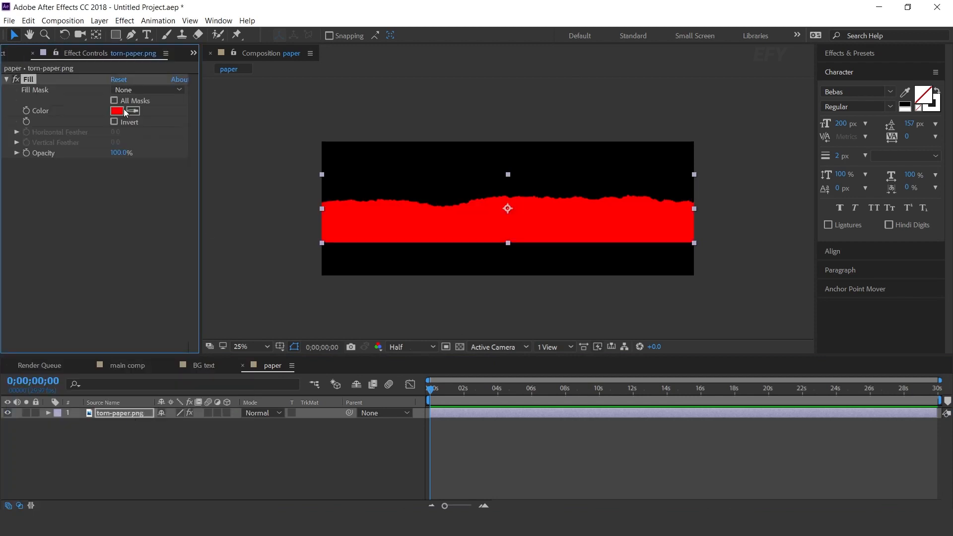
Set the Fill color of the torn paper to white (FFFFFF) and move the layer up in the paper composition
left_click(117, 110)
type("ffffff")
left_click(374, 150)
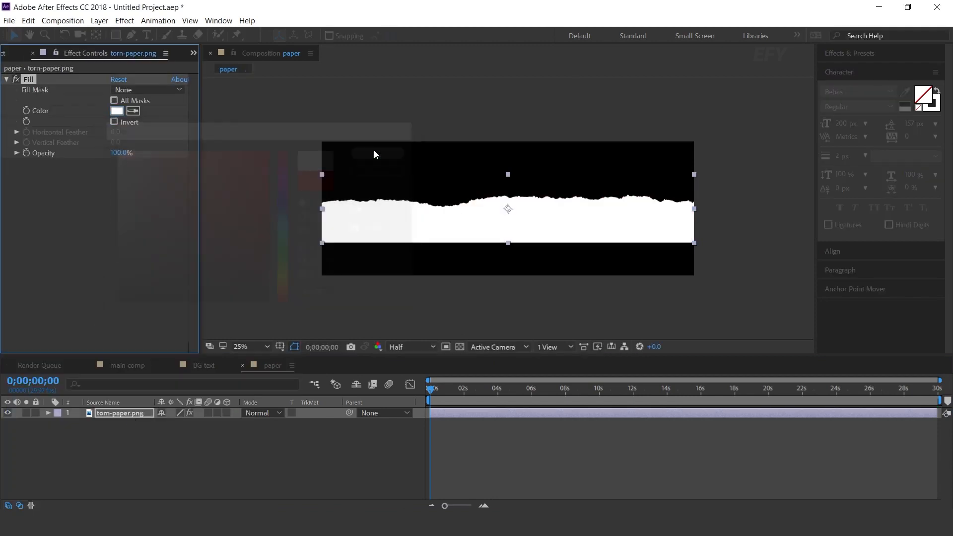
left_click_drag(554, 236, 554, 196)
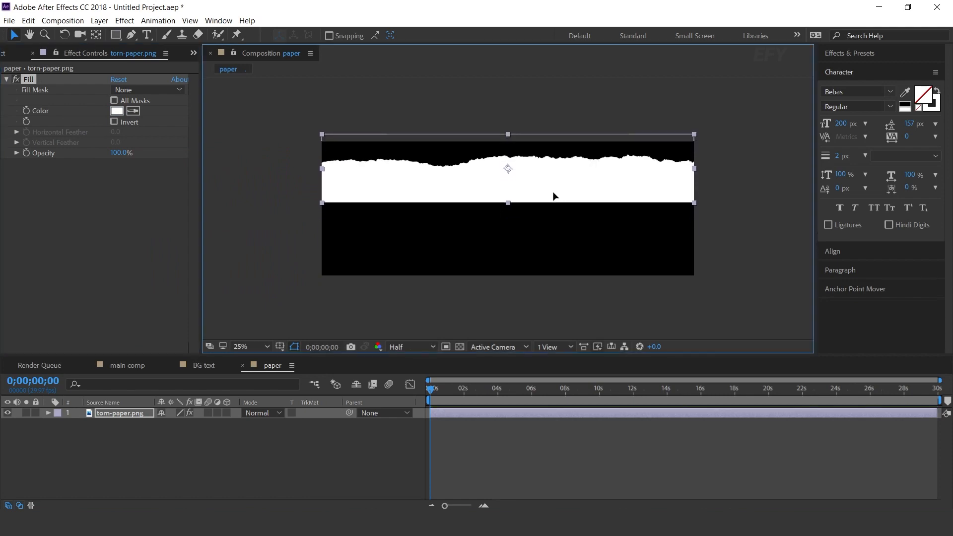
Duplicate the torn-paper.png layer, rotate the copy to 180° and move it below the original to form a paper strip
left_click(126, 413)
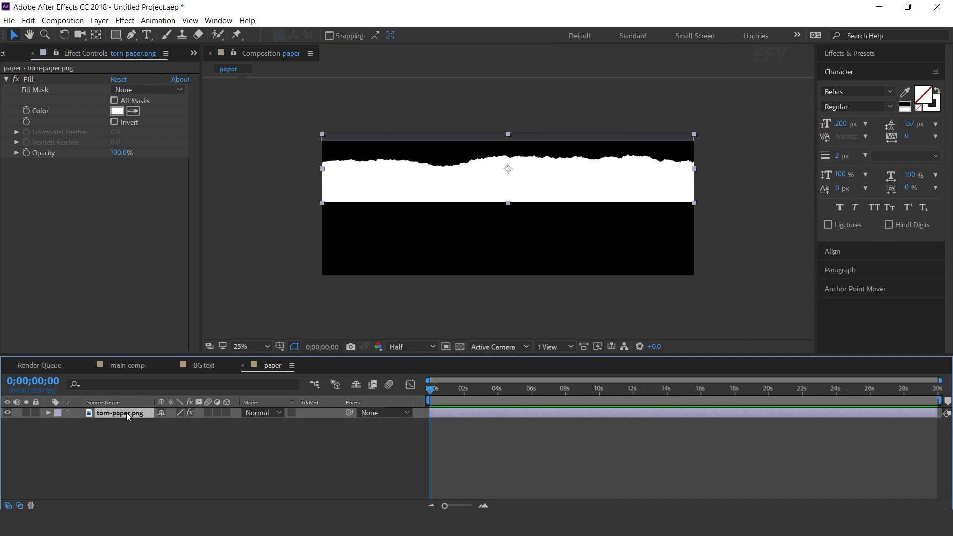
key("ctrl+d")
key("r")
left_click(177, 423)
type("180")
key("Return")
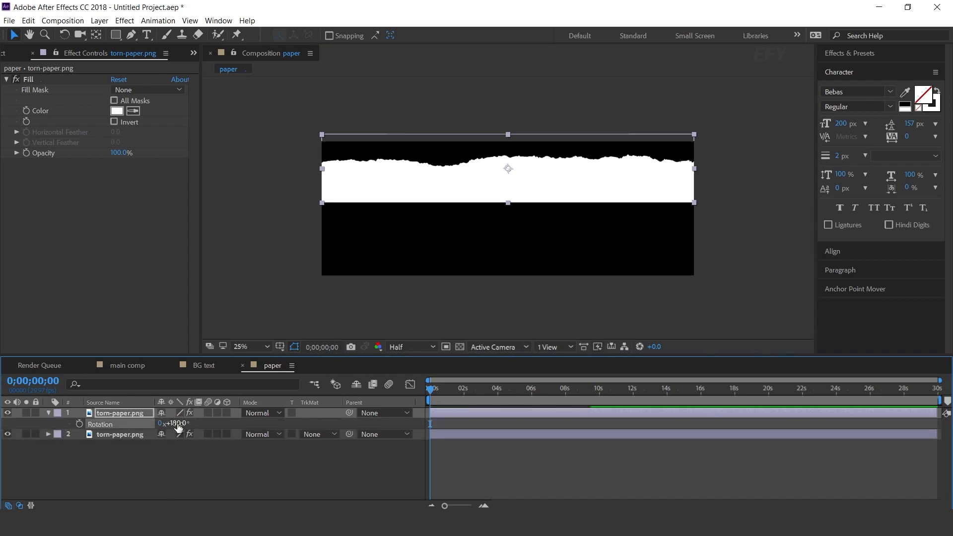
left_click(548, 191)
left_click_drag(546, 190, 553, 218)
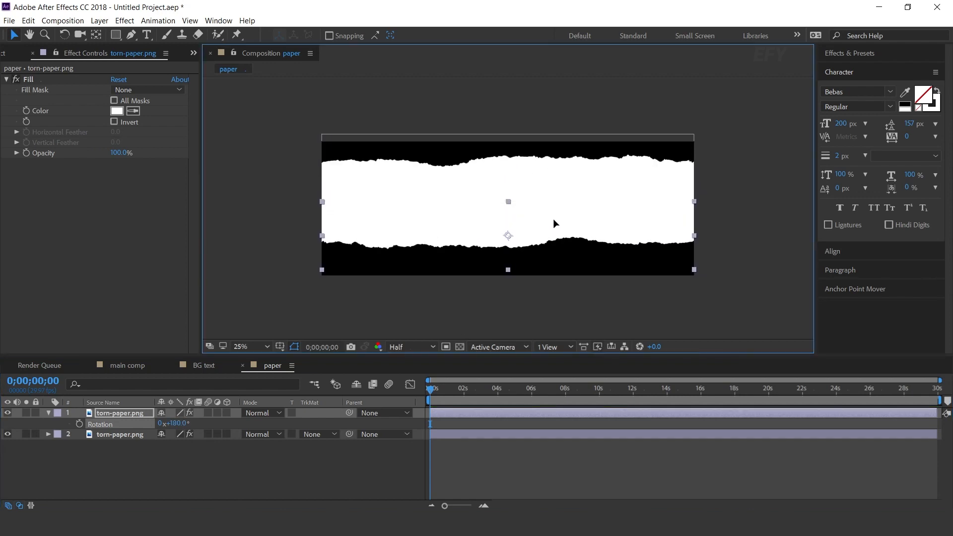
Select both torn-paper layers and shift them down together to center the strip vertically in the composition
left_click_drag(752, 135, 615, 207)
left_click_drag(534, 204, 533, 208)
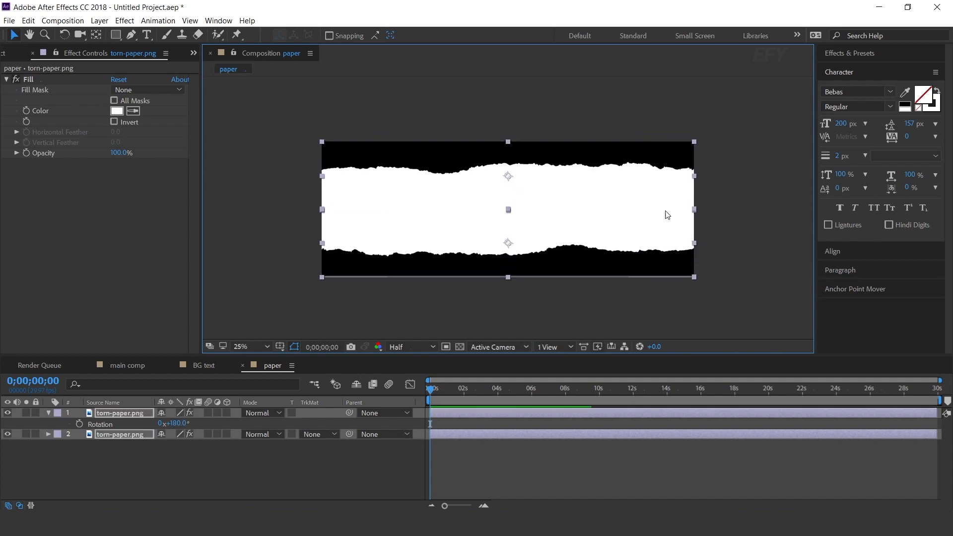
left_click(726, 219)
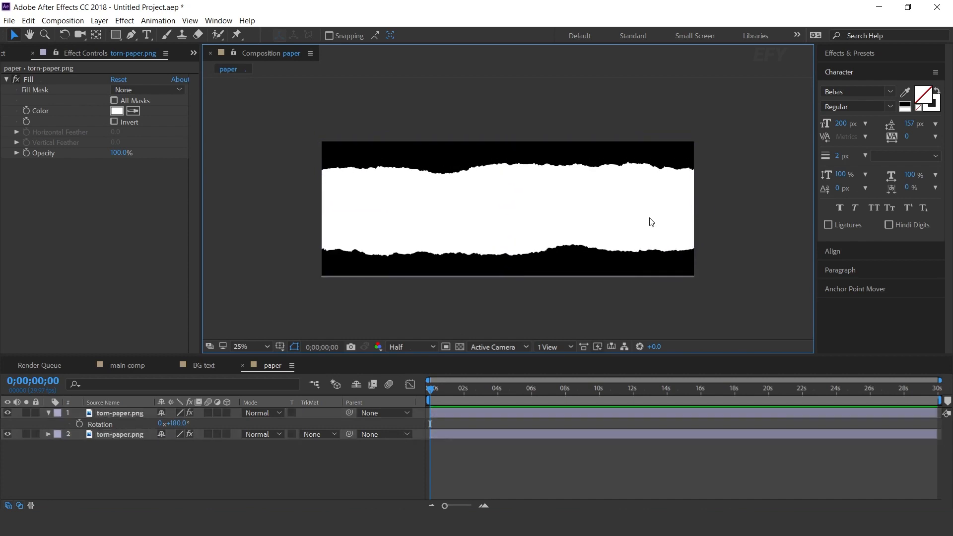
Place the upper torn-paper layer first in the layer stack and duplicate it
left_click(49, 412)
left_click(131, 423)
left_click(130, 415)
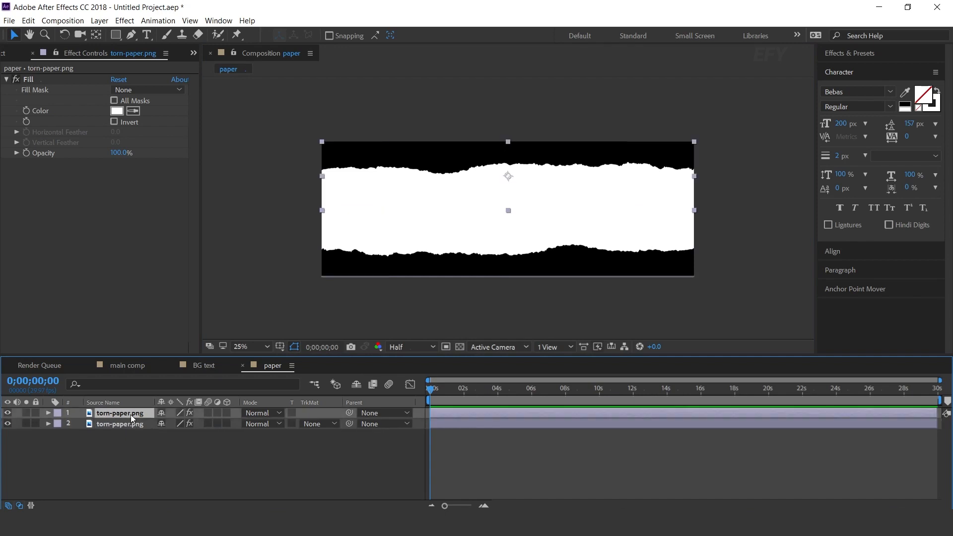
key("ctrl+d")
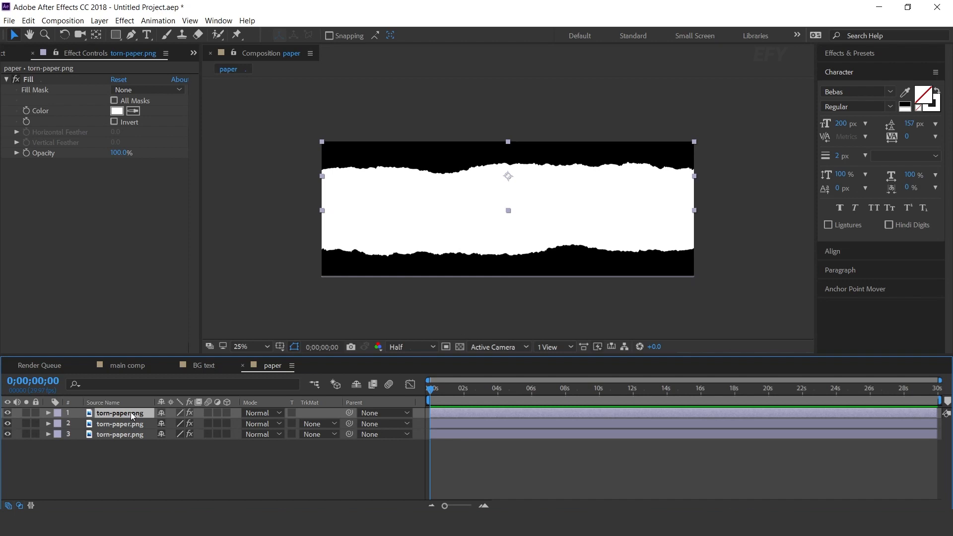
Set the duplicate's Fill color to light gray EDEDED and offset it slightly downward to reveal a white torn edge
left_click(116, 112)
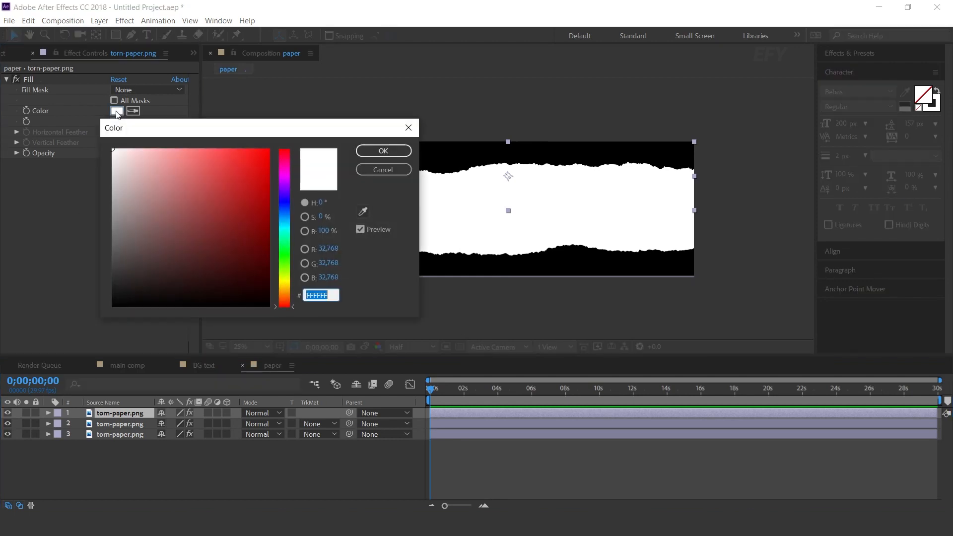
left_click_drag(115, 160, 106, 161)
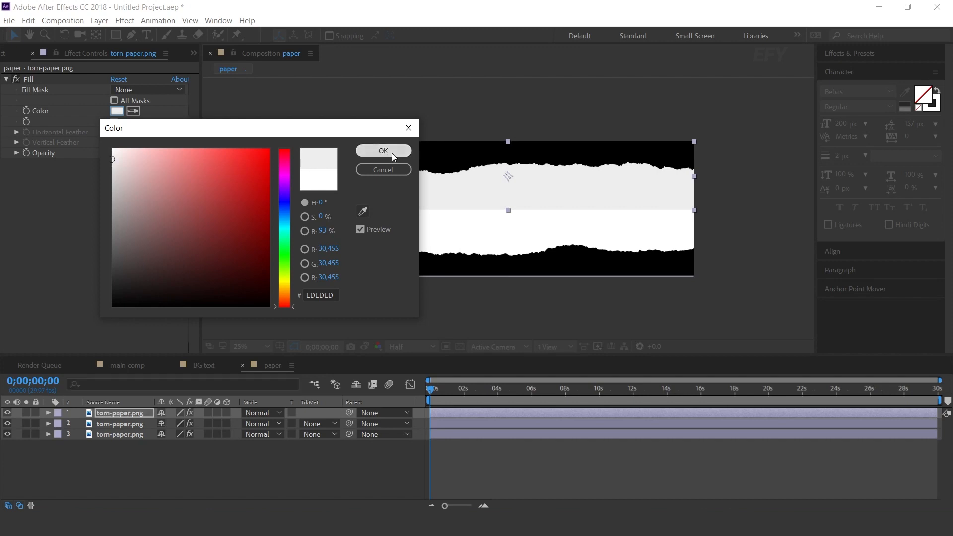
left_click(384, 151)
scroll(502, 170, "up", 2)
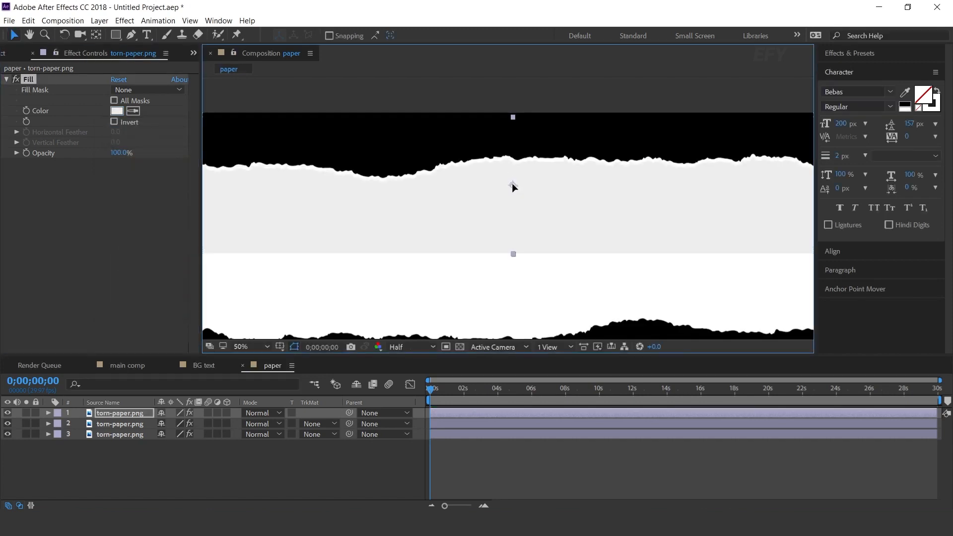
scroll(513, 188, "down", 2)
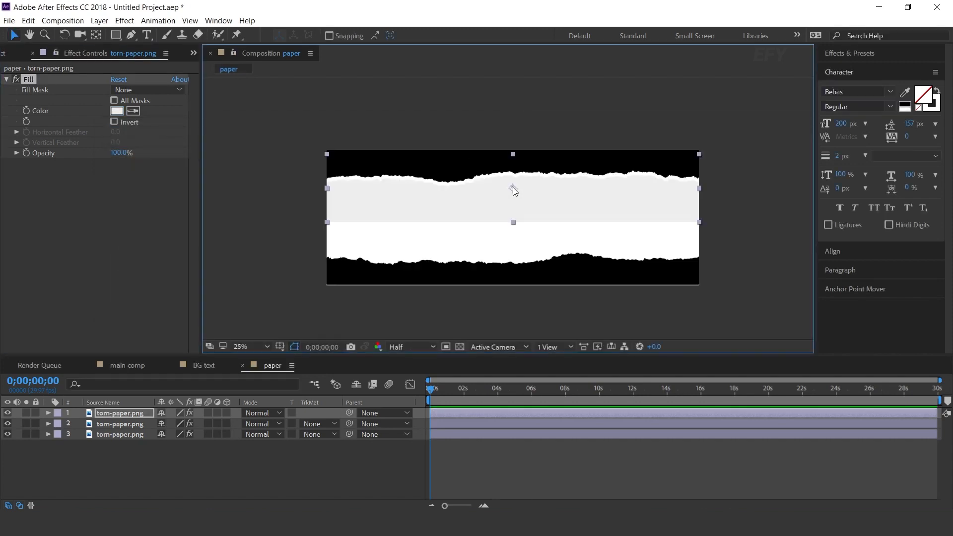
Duplicate the lower torn-paper layer and sample the upper half's light gray as the copy's Fill color
left_click(124, 435)
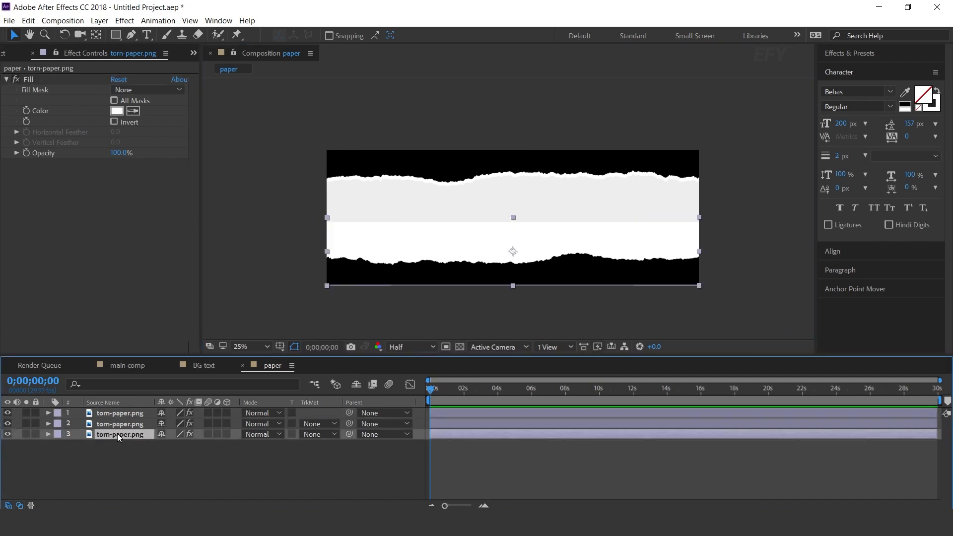
key("ctrl+d")
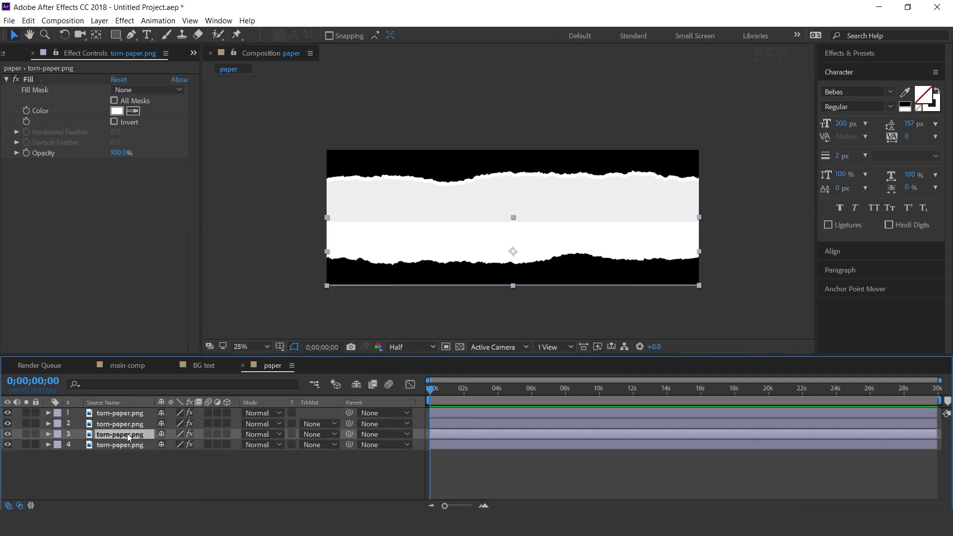
left_click(133, 111)
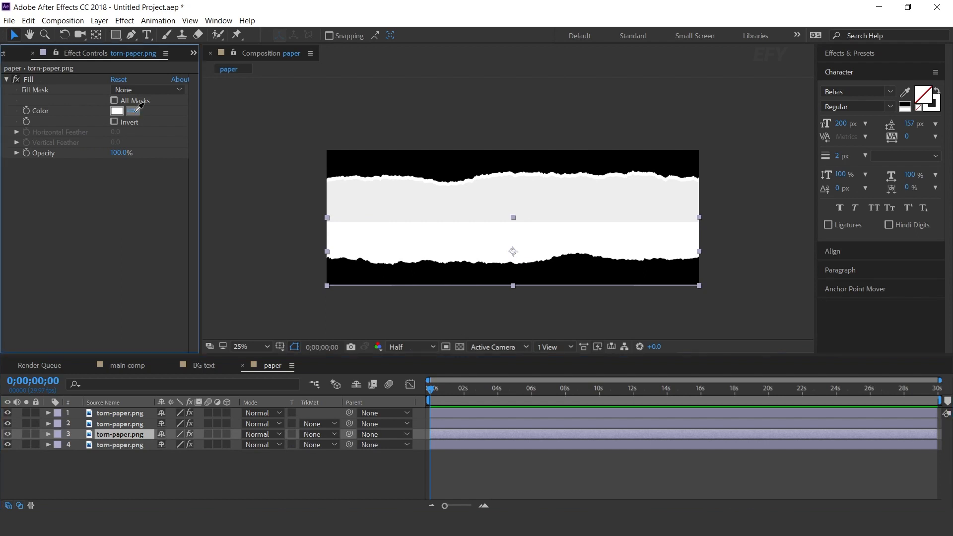
left_click(419, 194)
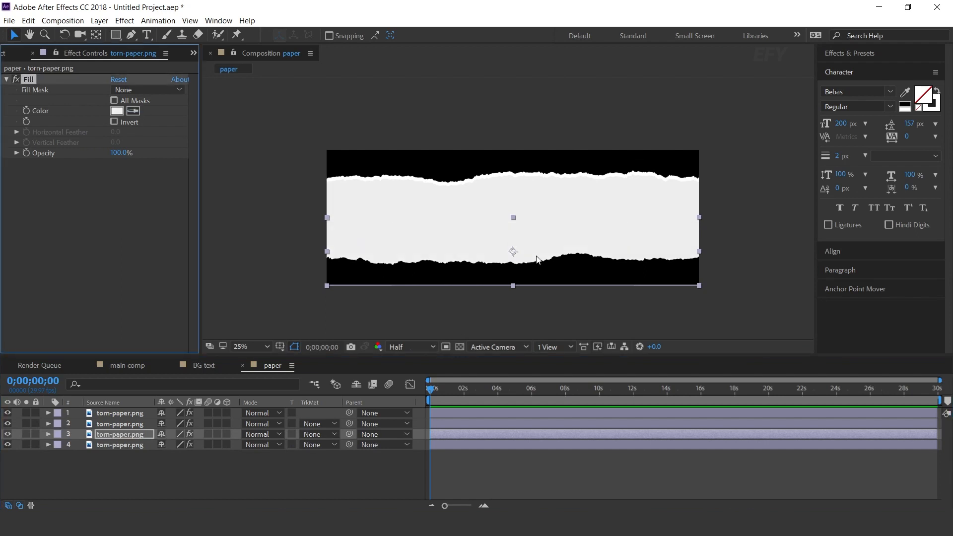
Move the lower gray copy slightly up to reveal a white torn edge beneath it
scroll(525, 258, "up", 2)
left_click_drag(500, 228, 499, 219)
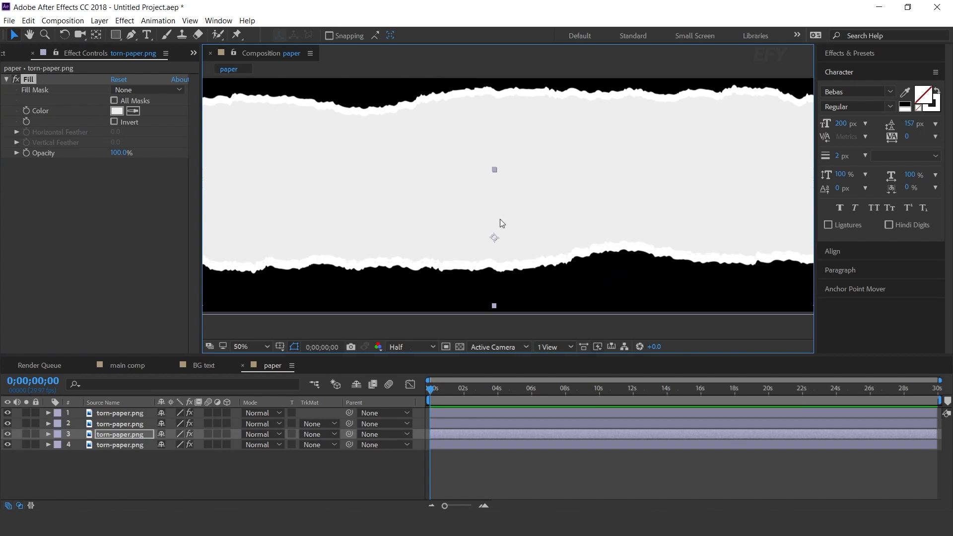
scroll(499, 219, "down", 2)
left_click(278, 473)
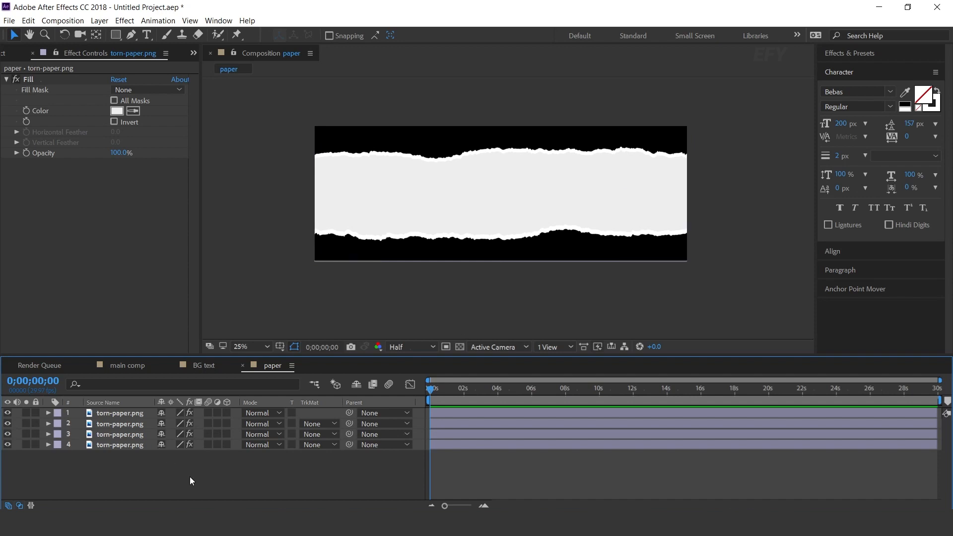
Close the paper composition and create a new 3000 x 1080 px composition named paper animation
left_click(242, 366)
left_click(11, 52)
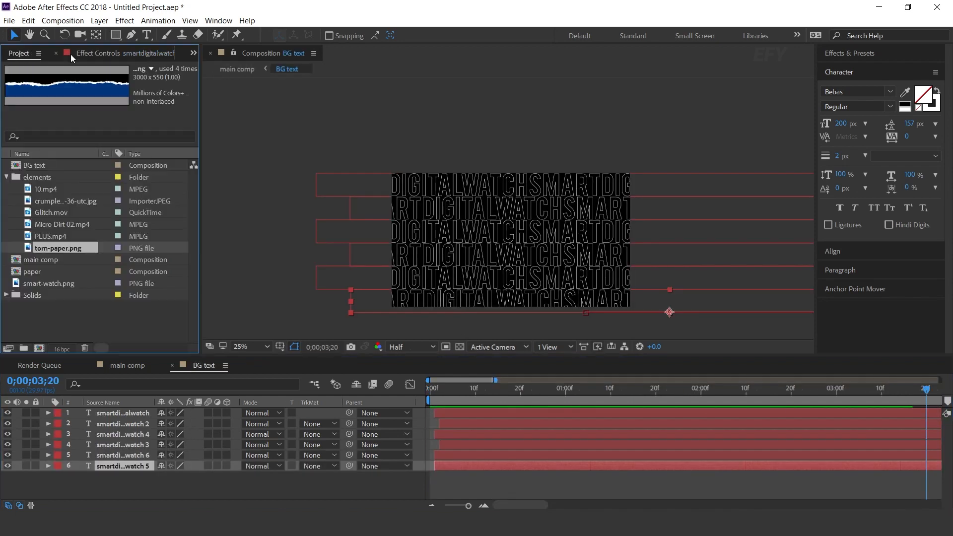
left_click(58, 302)
left_click(39, 348)
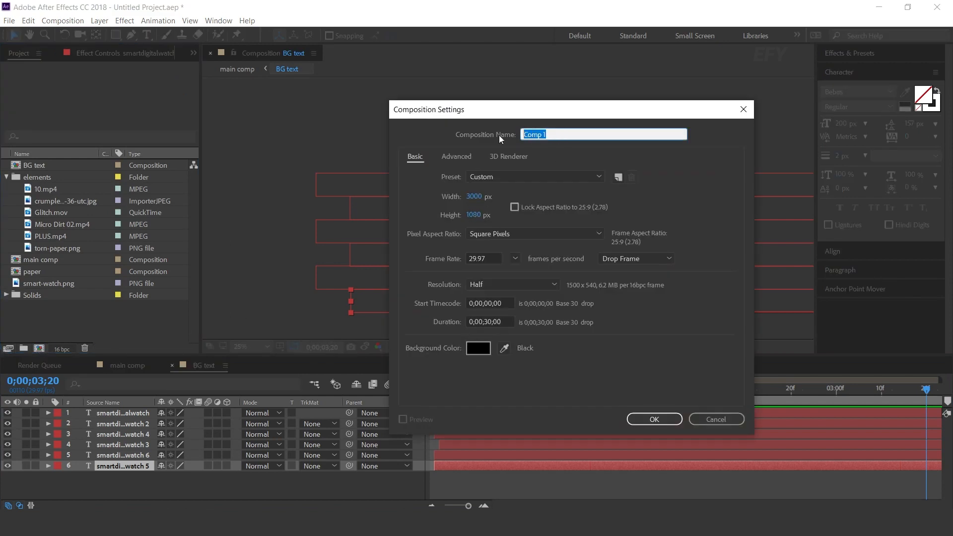
type("paper animation")
key("Return")
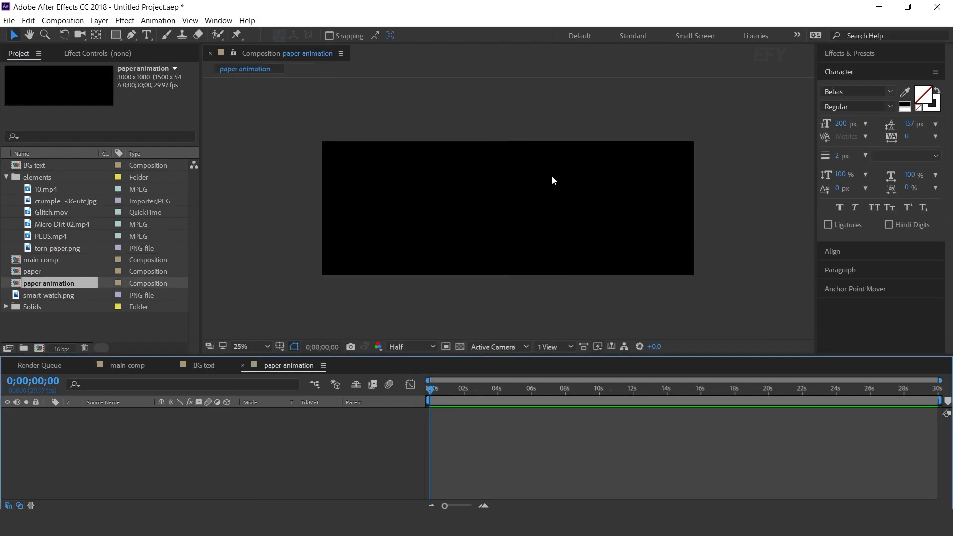
Add torn-paper.png to the paper animation composition, scale it up to cover the frame and place it at position -900, 120
left_click(76, 249)
left_click_drag(29, 250, 161, 452)
key("s")
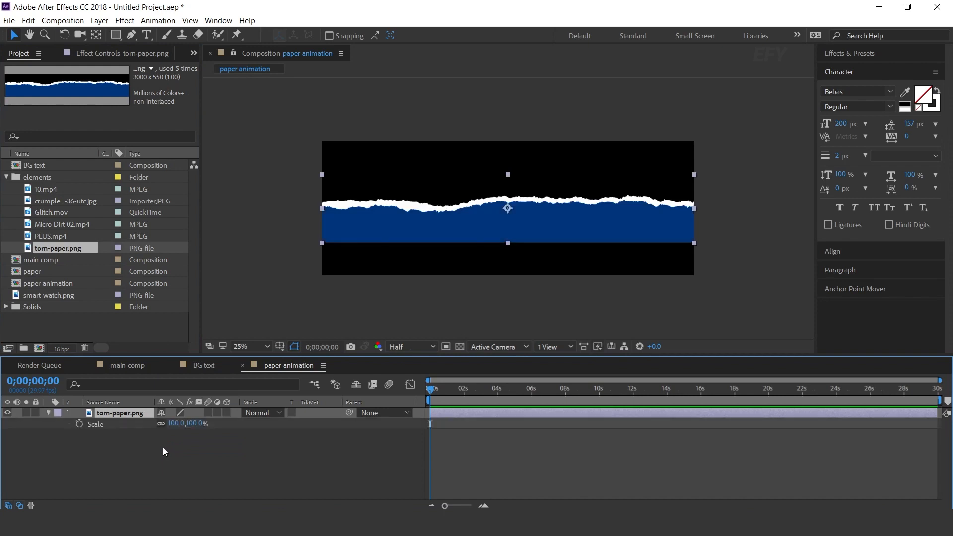
left_click_drag(192, 423, 758, 245)
key("comma")
left_click(454, 411)
key("p")
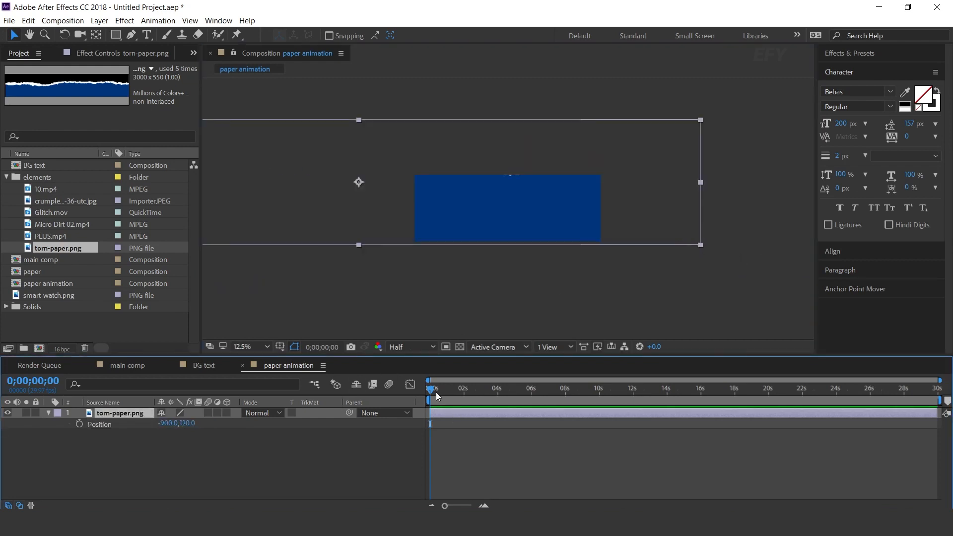
Animate the torn paper's Position from -5588, 120 at 0 seconds to -1164, 120 at frame 15
left_click(80, 423)
left_click_drag(672, 230, 380, 229)
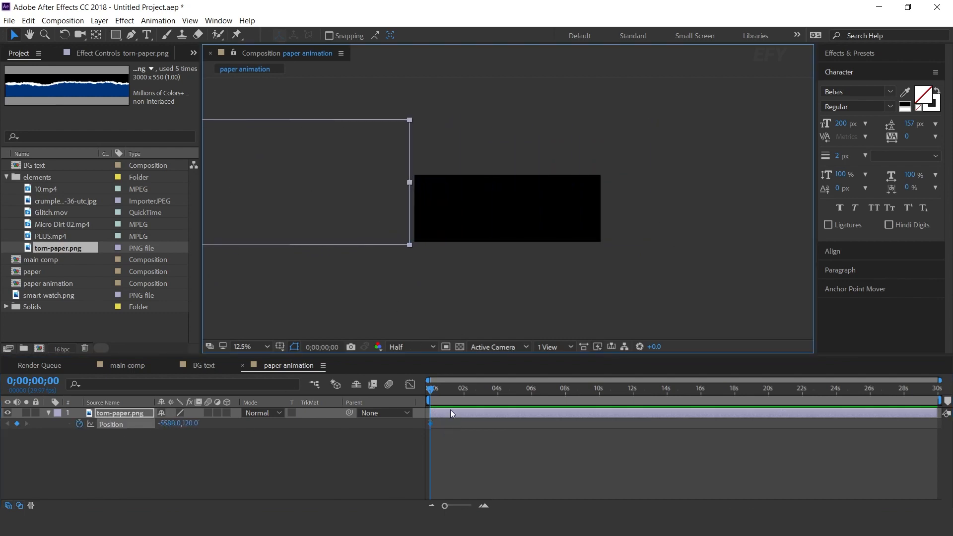
left_click(484, 506)
left_click(484, 505)
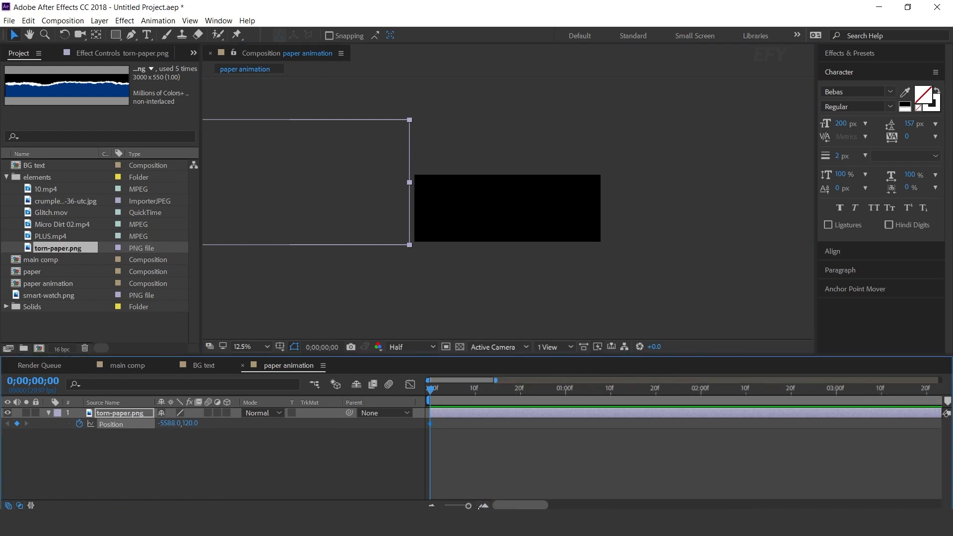
left_click_drag(430, 388, 498, 392)
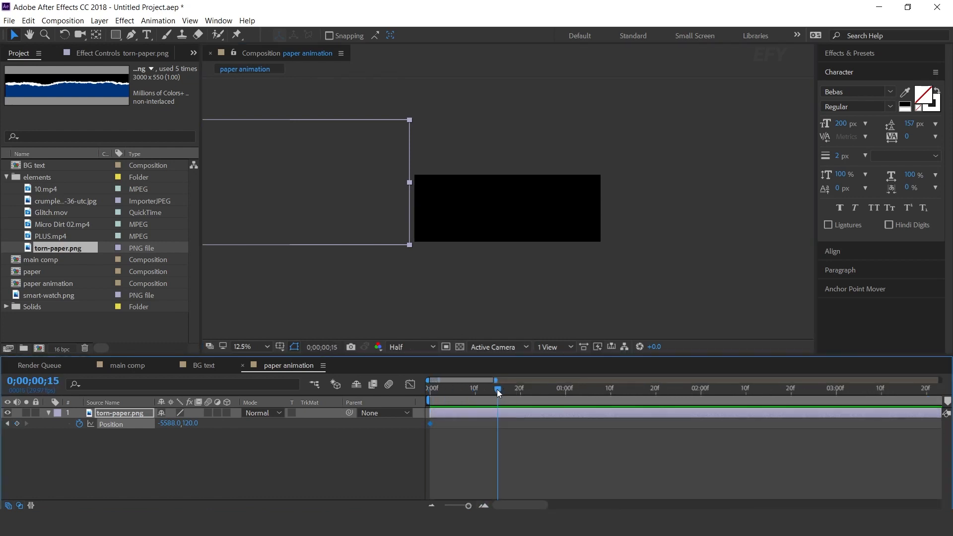
left_click_drag(310, 225, 584, 227)
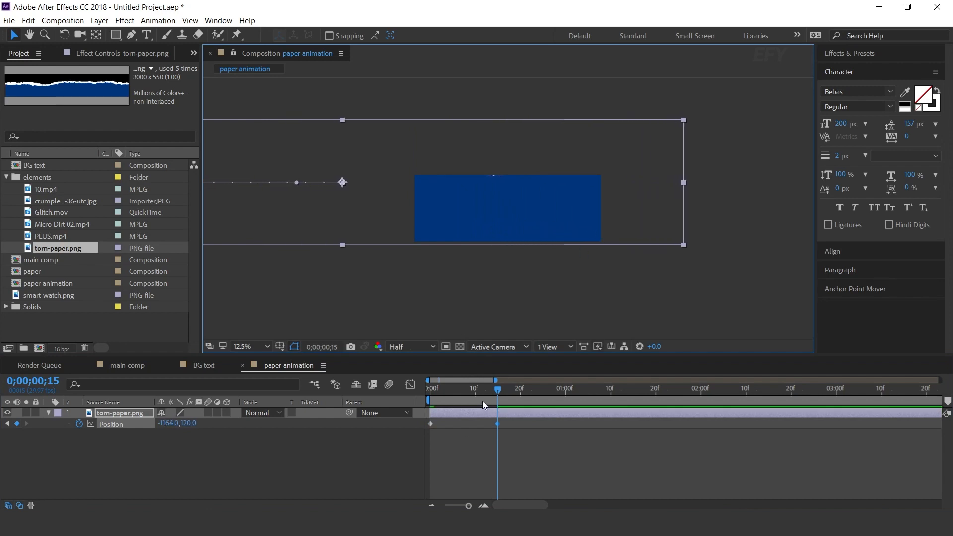
Apply Easy Ease to both Position keyframes and preview the paper sliding into the frame
key("Home")
left_click_drag(539, 447, 417, 420)
right_click(496, 424)
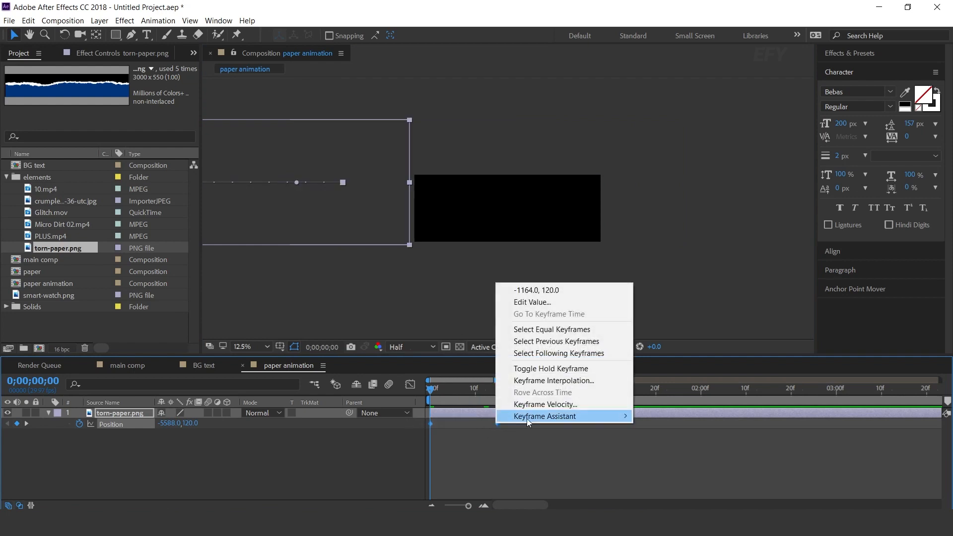
mouse_move(527, 416)
left_click(673, 333)
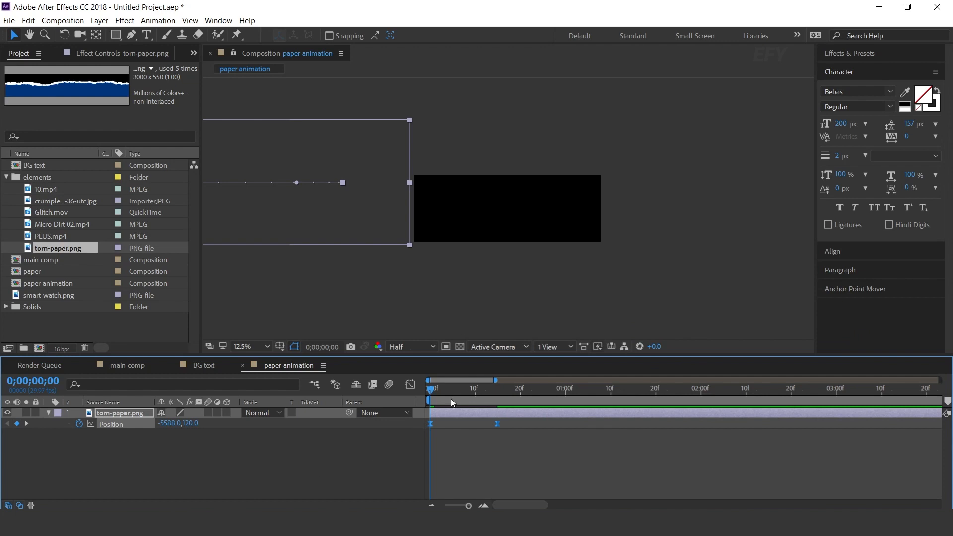
left_click_drag(451, 386, 546, 384)
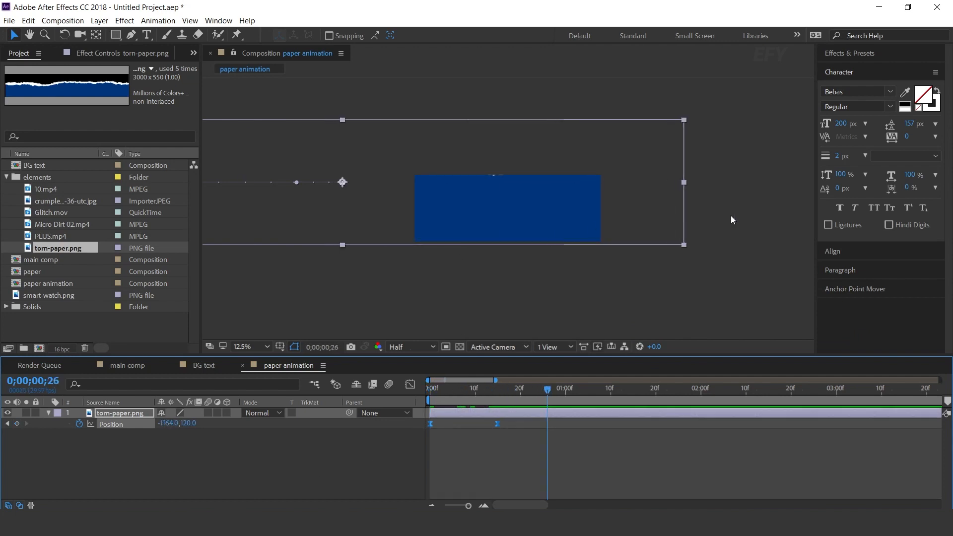
key("space")
left_click_drag(477, 388, 513, 387)
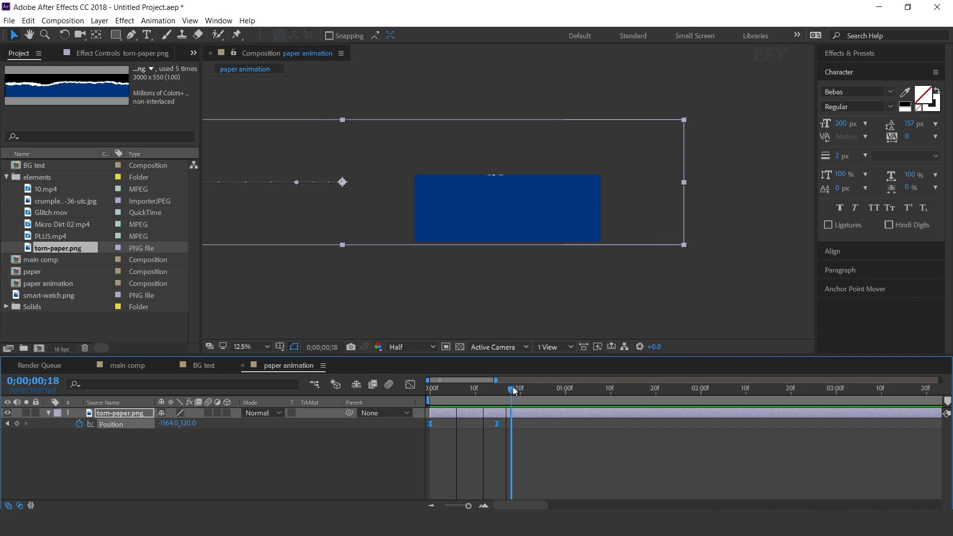
Add the expression posterizeTime(16),wiggle(1,1) to the torn paper's Position and play back the animation from the start
left_click(79, 424, "alt")
type("posterizeTime(16),wiggle(1,1")
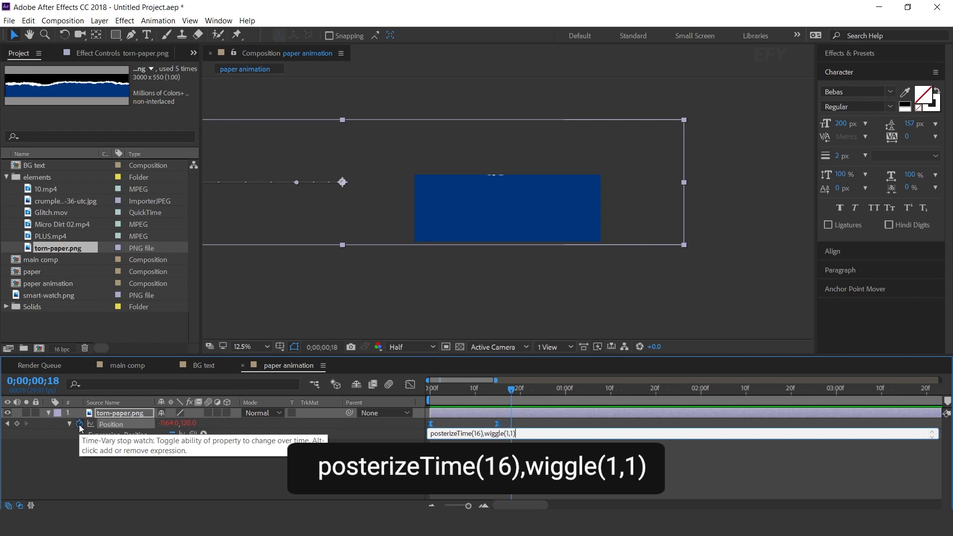
key("KP_Enter")
left_click_drag(509, 389, 429, 390)
left_click(461, 460)
key("space")
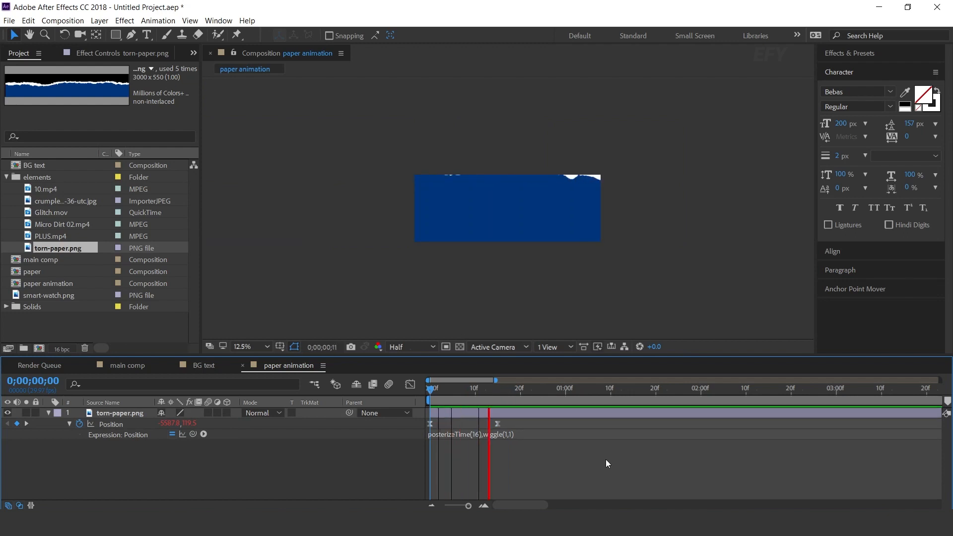
key("space")
Move the torn paper's ending Position keyframe to frame 20 and preview the animation from the start
key("space")
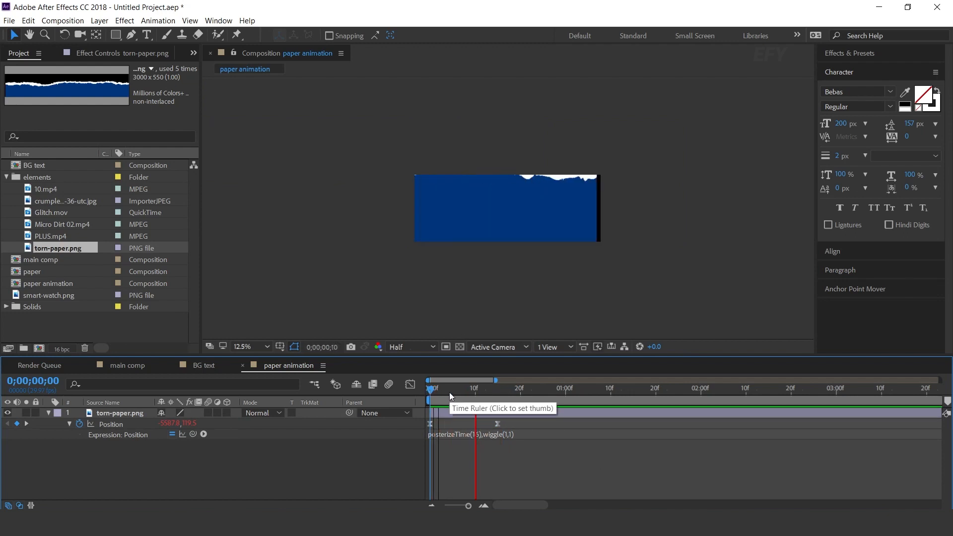
left_click(483, 505)
left_click(565, 423)
left_click_drag(565, 424, 610, 424)
left_click_drag(511, 388, 430, 389)
key("space")
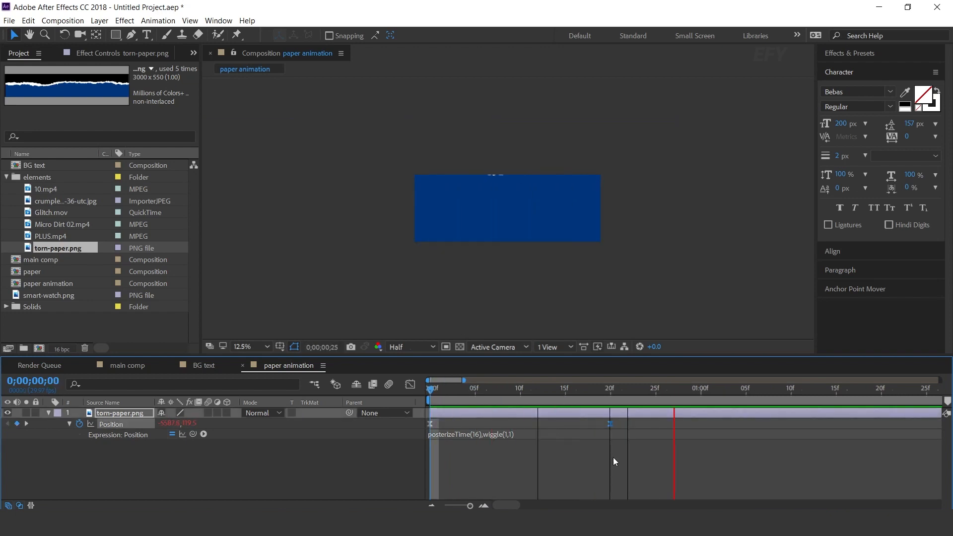
left_click(168, 454)
left_click(48, 413)
Close the paper animation composition and create a 3000 x 1080 px, 30-second composition named paper comp
left_click(242, 365)
left_click(97, 324)
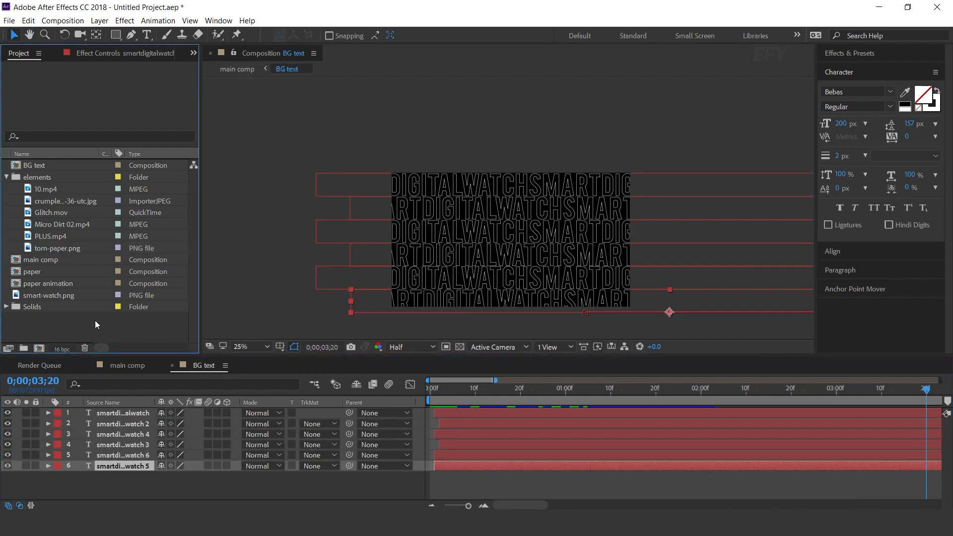
left_click(40, 348)
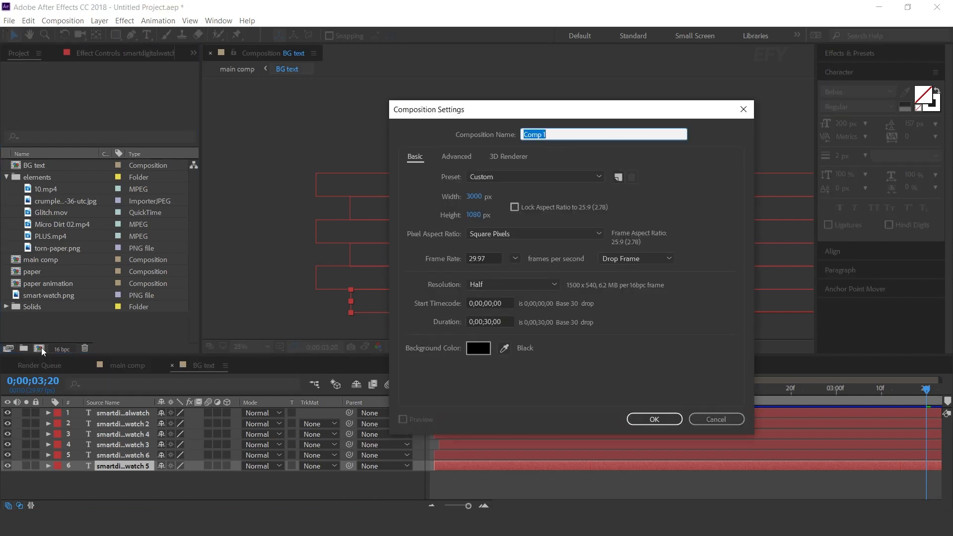
type("paper c")
key("Return")
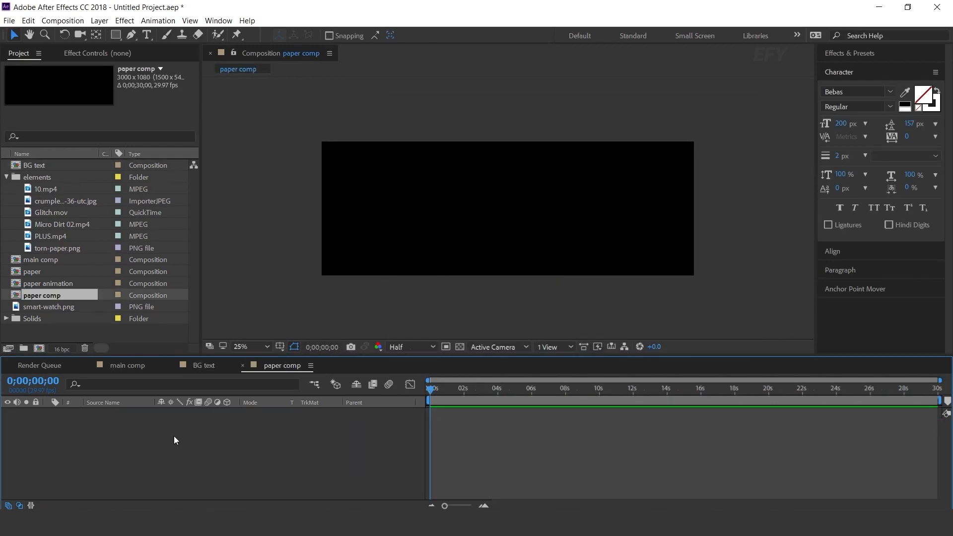
Add the paper composition to paper comp and place the paper animation composition above it
left_click(48, 273)
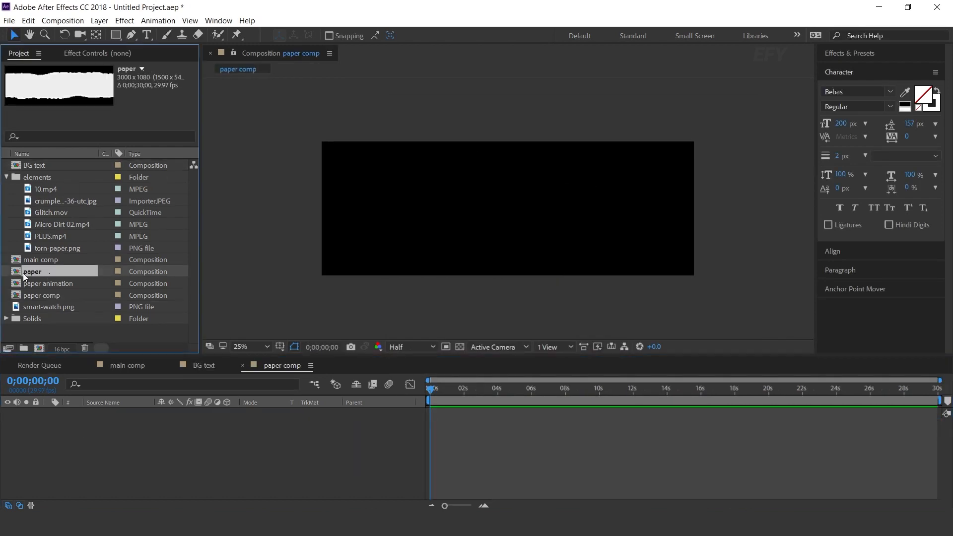
left_click_drag(15, 275, 102, 453)
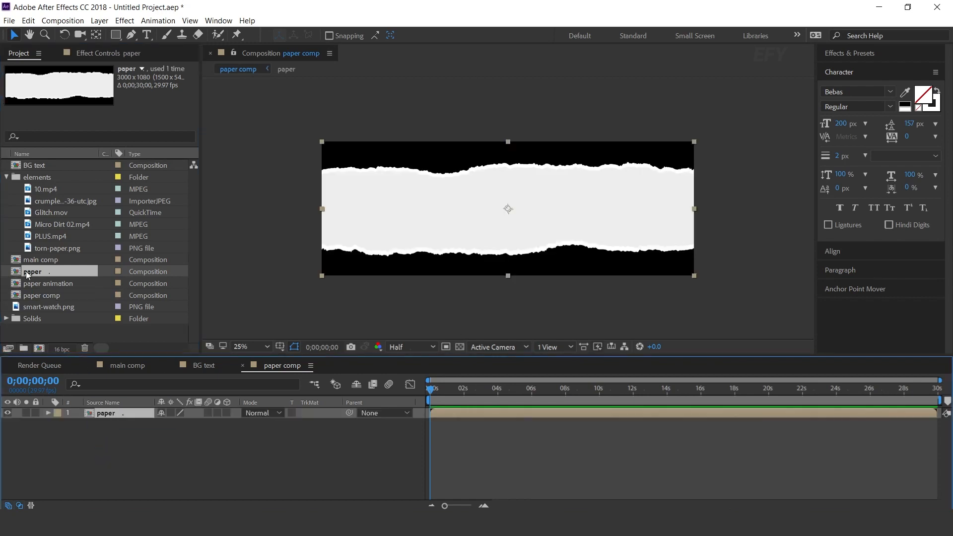
left_click(15, 283)
left_click_drag(15, 287, 117, 423)
Set the paper layer's track matte to Alpha Matte from the paper animation layer and play back the reveal
left_click(114, 426)
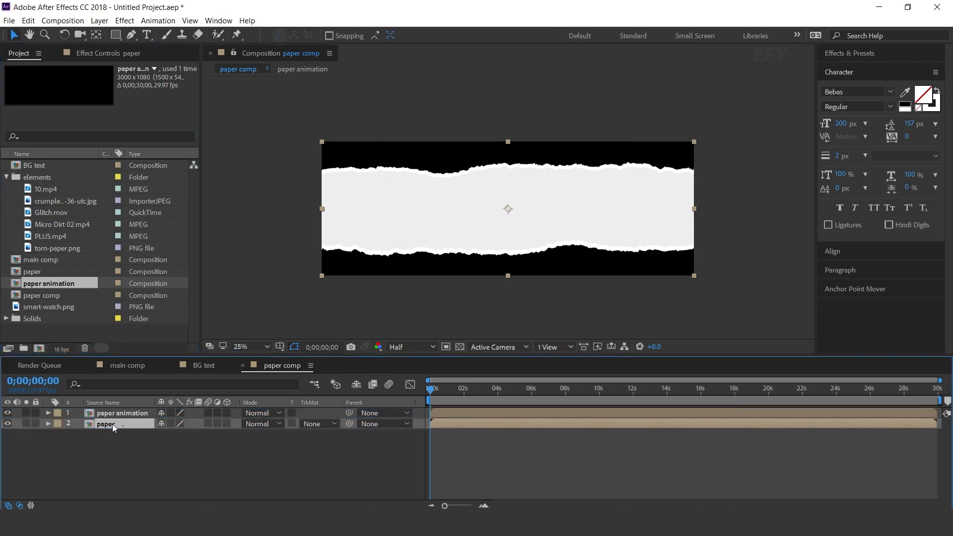
left_click(319, 424)
left_click(350, 448)
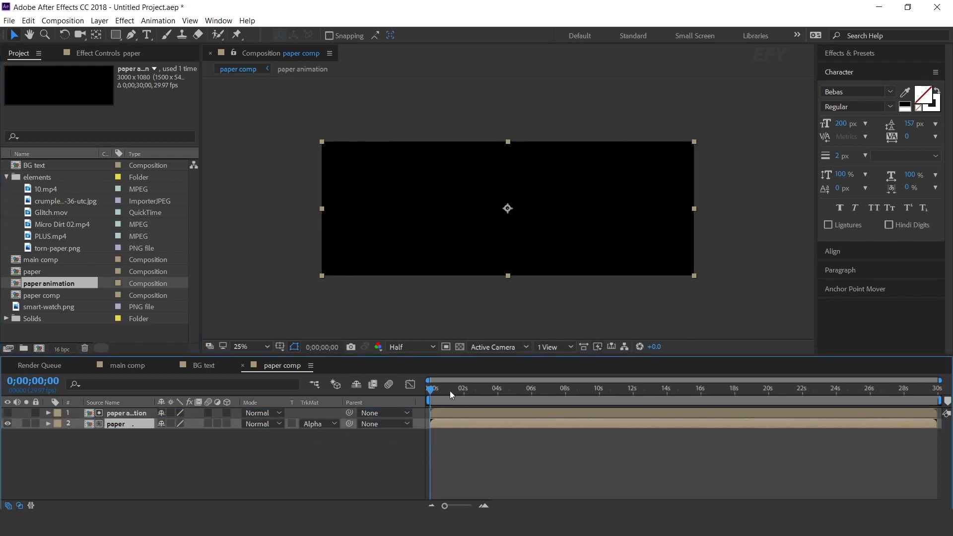
key("space")
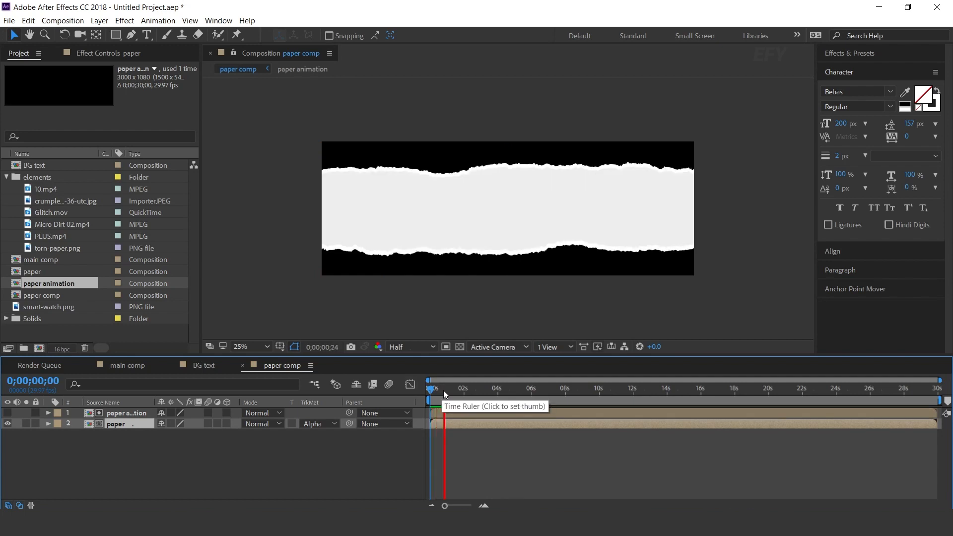
key("space")
key("space")
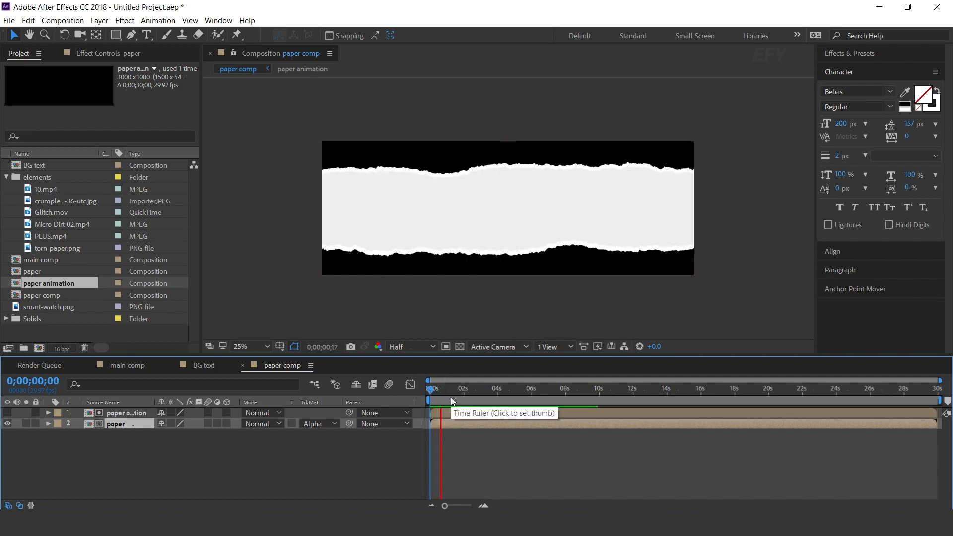
key("space")
key("space")
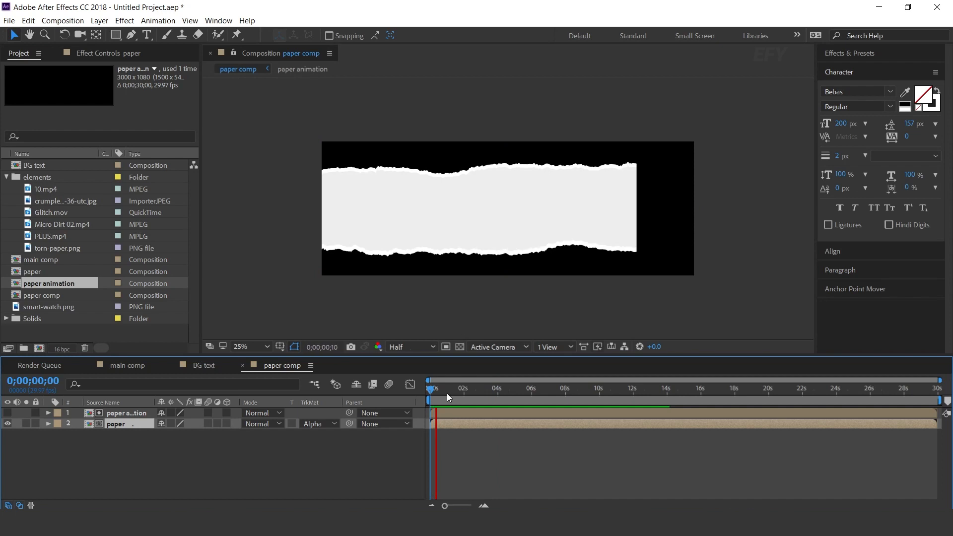
key("space")
left_click(317, 451)
Close paper comp and create a 3000 x 1080 px, 30-second composition named final paper comp
left_click(243, 365)
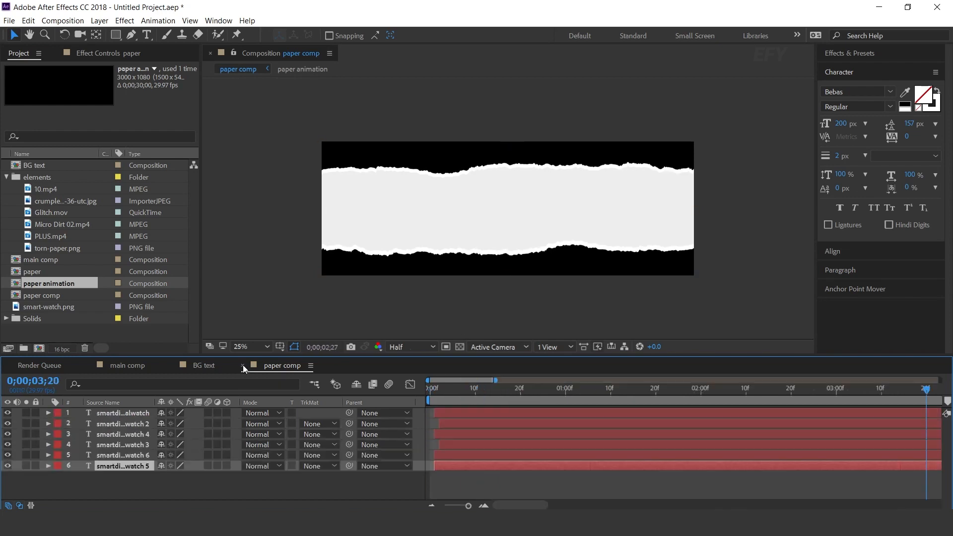
left_click(54, 332)
left_click(39, 349)
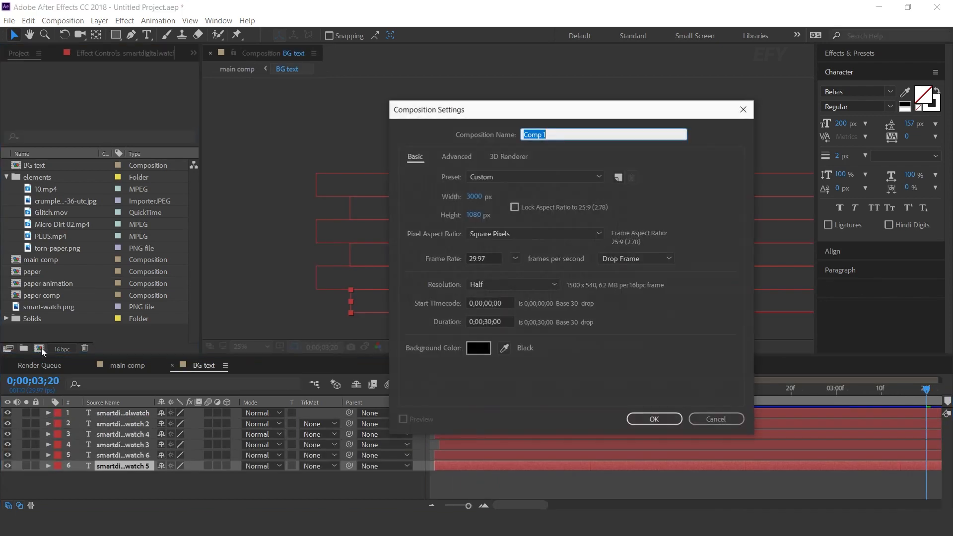
left_click(554, 135)
left_click_drag(555, 135, 494, 136)
type("final paper c")
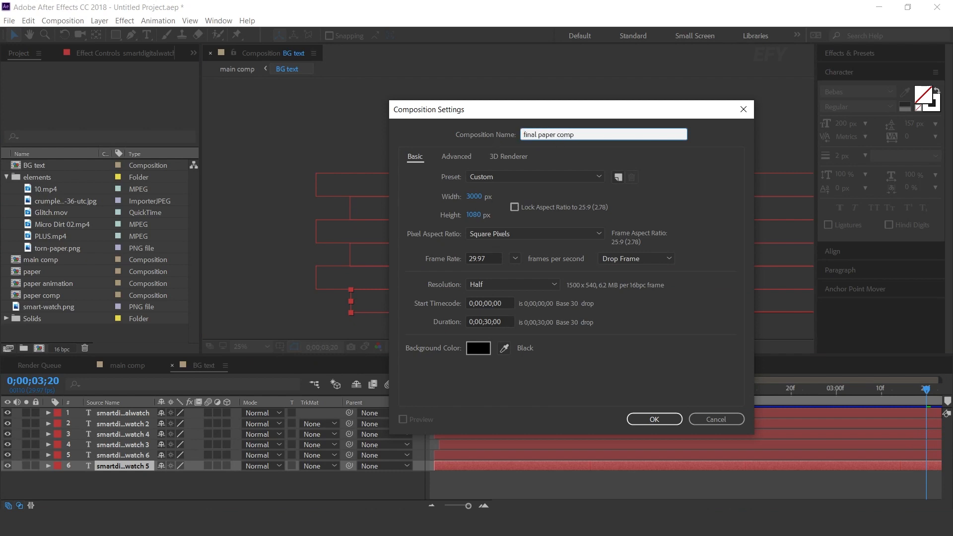
key("Return")
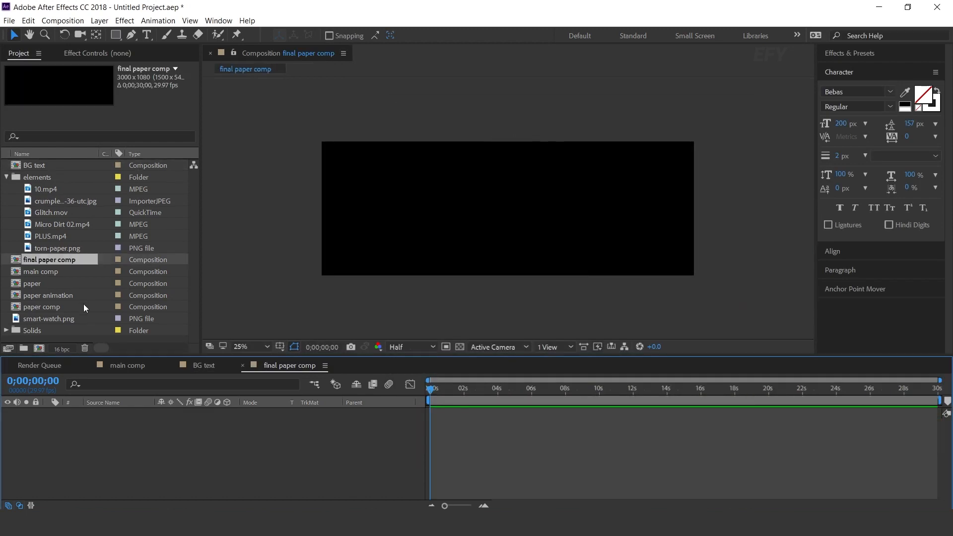
Add paper comp to final paper comp and place the crumpled white paper image above it
left_click_drag(30, 308, 215, 436)
left_click_drag(449, 389, 475, 389)
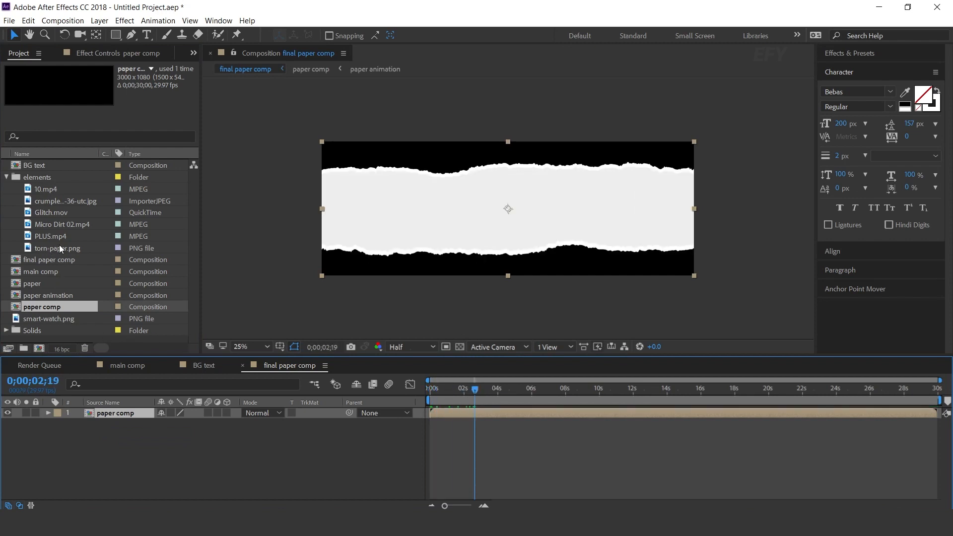
left_click_drag(60, 204, 126, 414)
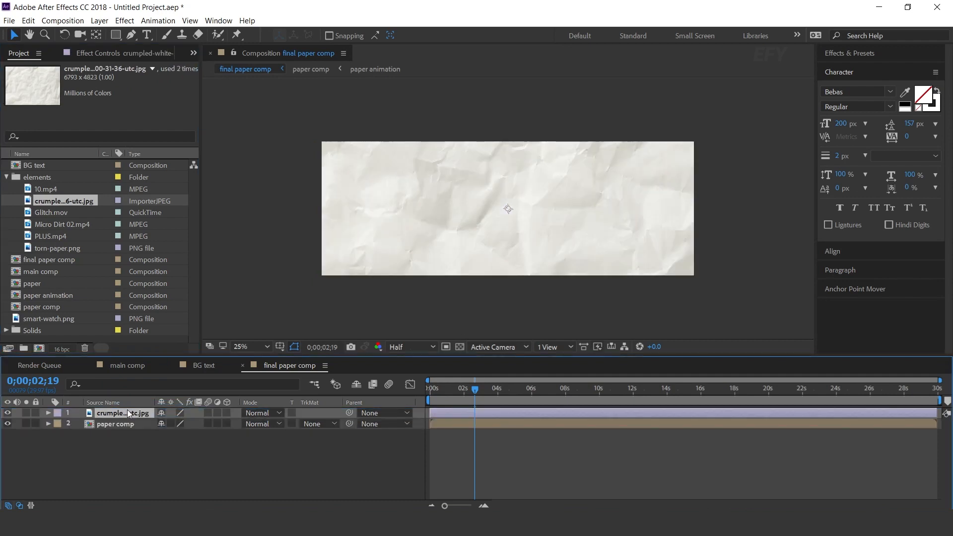
Scale the crumpled paper image to 45% so it covers the composition's width
key("s")
left_click_drag(203, 422, 196, 423)
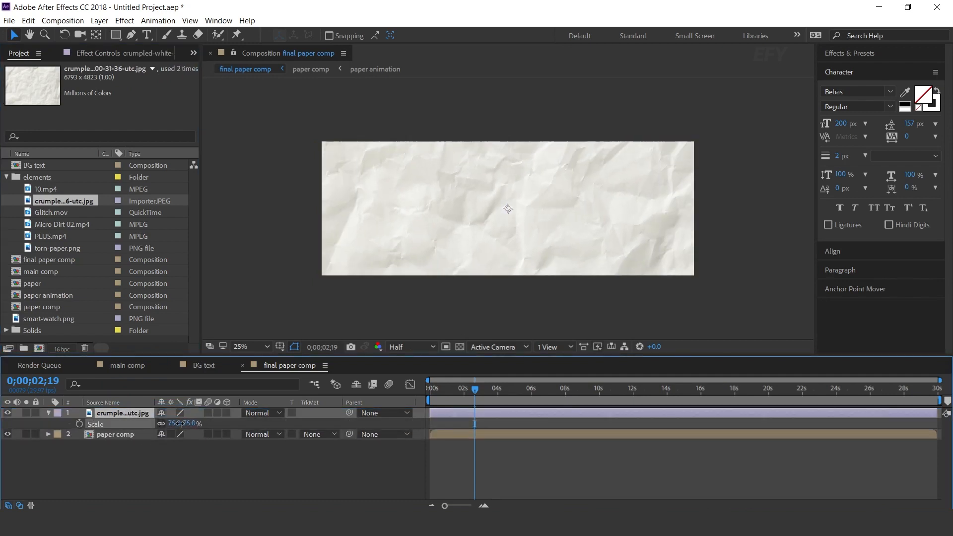
left_click(195, 423)
key("Return")
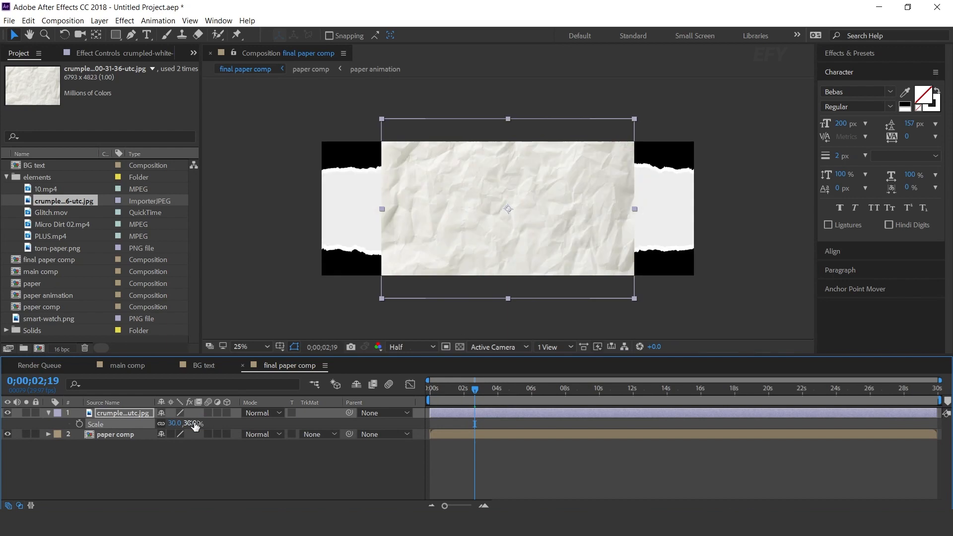
left_click_drag(191, 426, 201, 423)
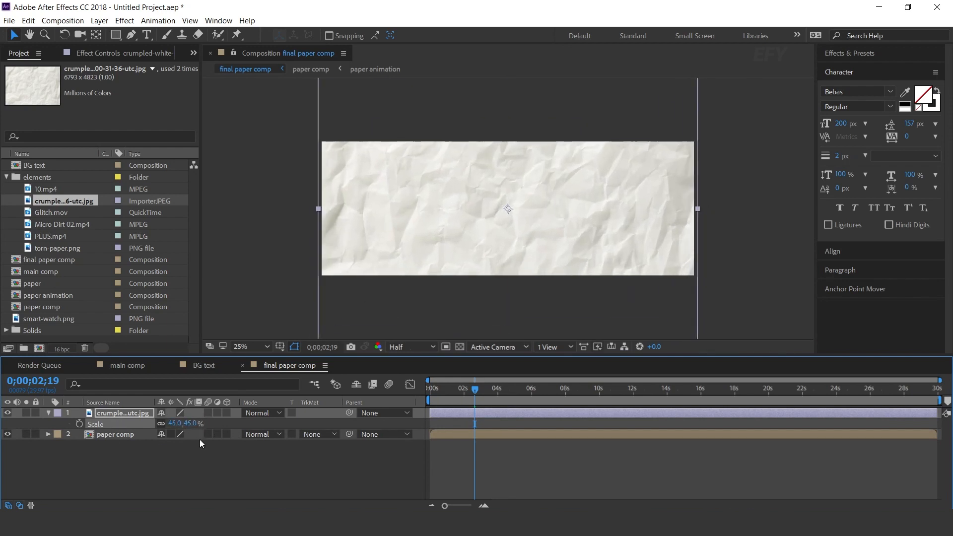
left_click(48, 412)
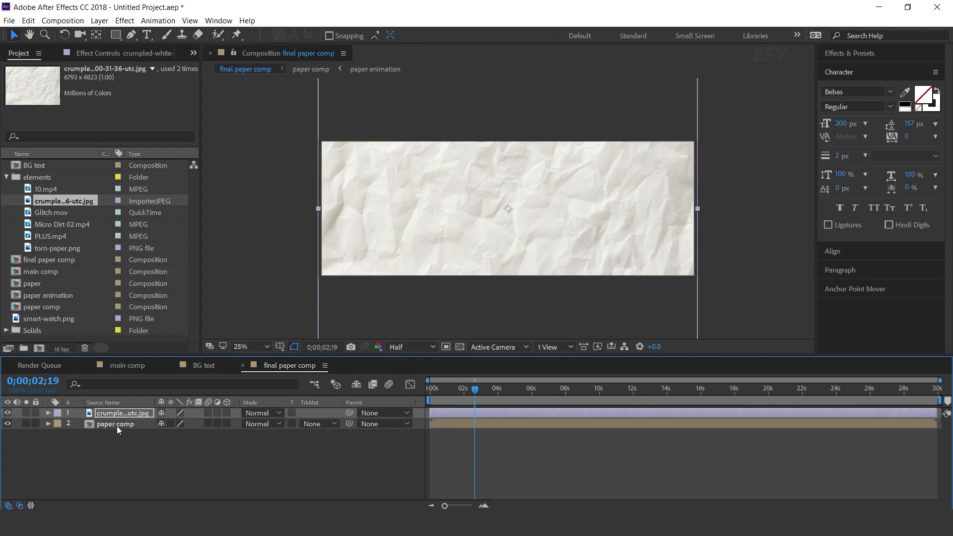
Set the paper comp layer's track matte to Luma Matte from the crumpled paper image and check the result along the timeline
left_click(120, 424)
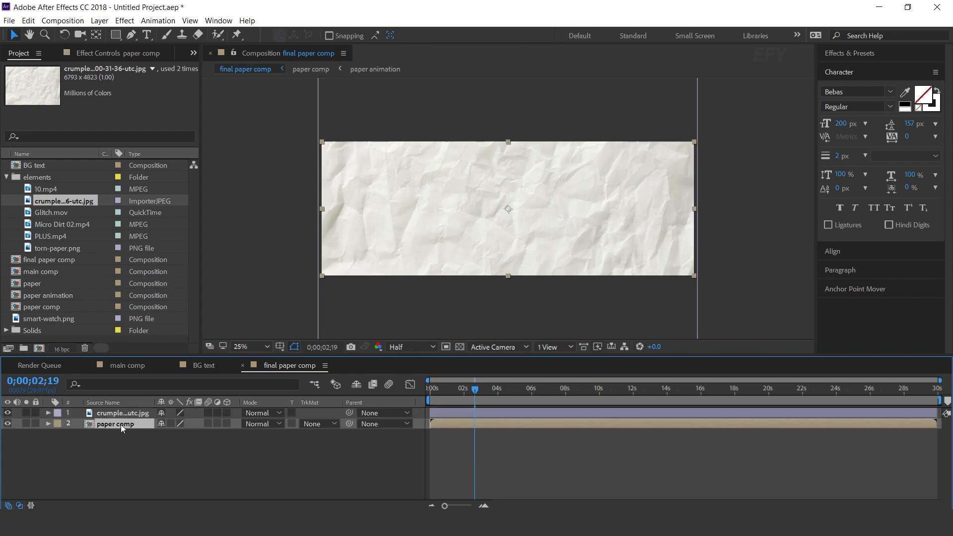
left_click(318, 424)
left_click(393, 475)
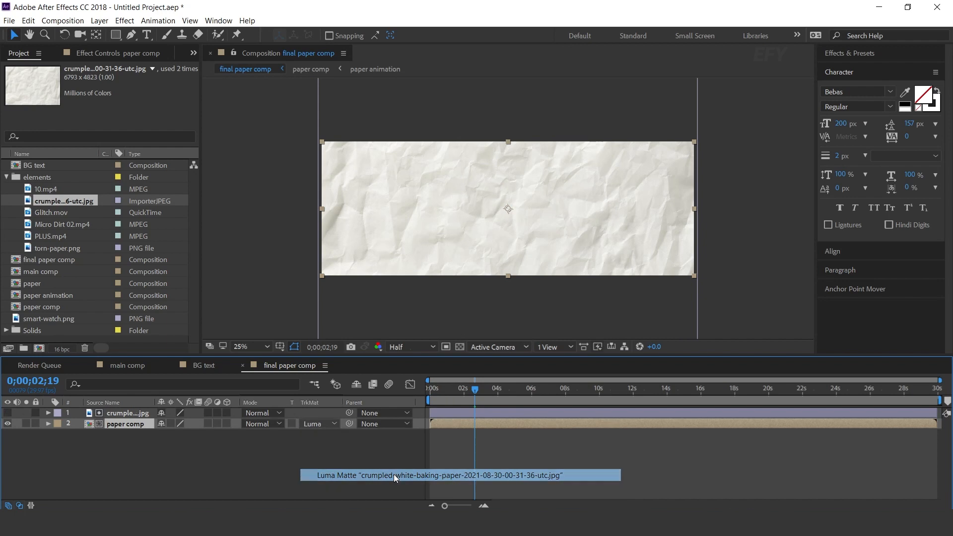
left_click_drag(475, 389, 550, 391)
key("space")
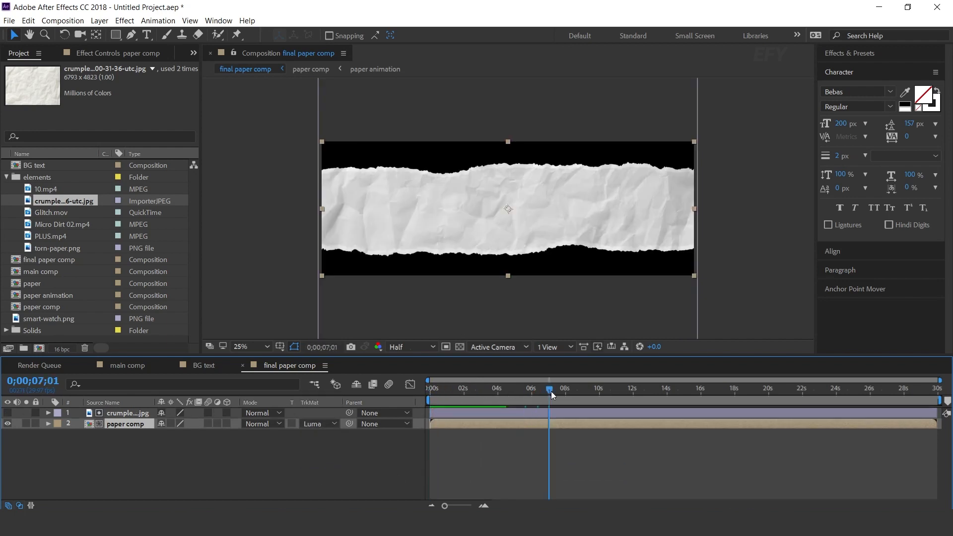
Return to main comp, add final paper comp as the top layer and move it up to the frame's upper edge
left_click(233, 466)
left_click(243, 364)
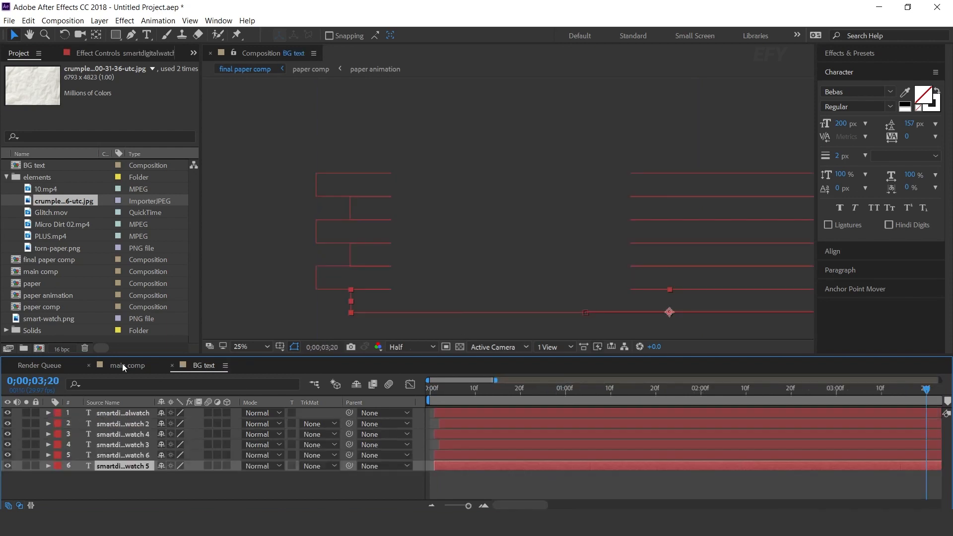
left_click(122, 366)
left_click(6, 177)
left_click_drag(56, 190, 135, 412)
left_click_drag(531, 215, 530, 129)
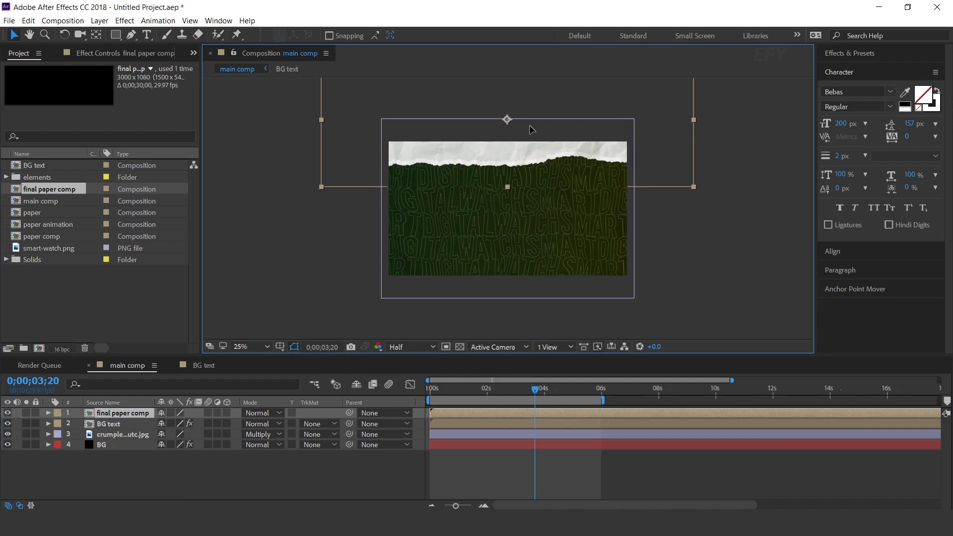
Duplicate the final paper comp layer and move the copy to the frame's lower edge, shifted slightly left
left_click(124, 412)
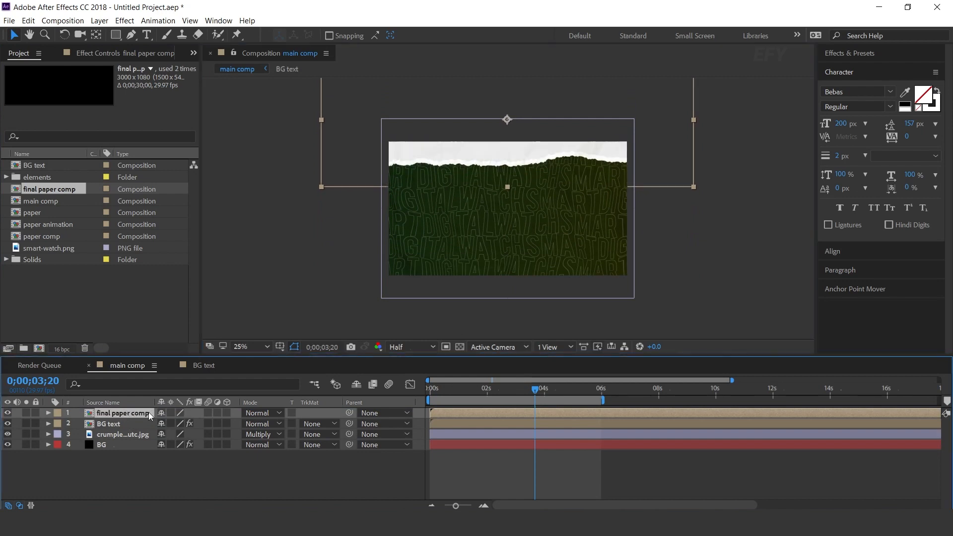
key("ctrl+d")
left_click_drag(531, 132, 548, 313)
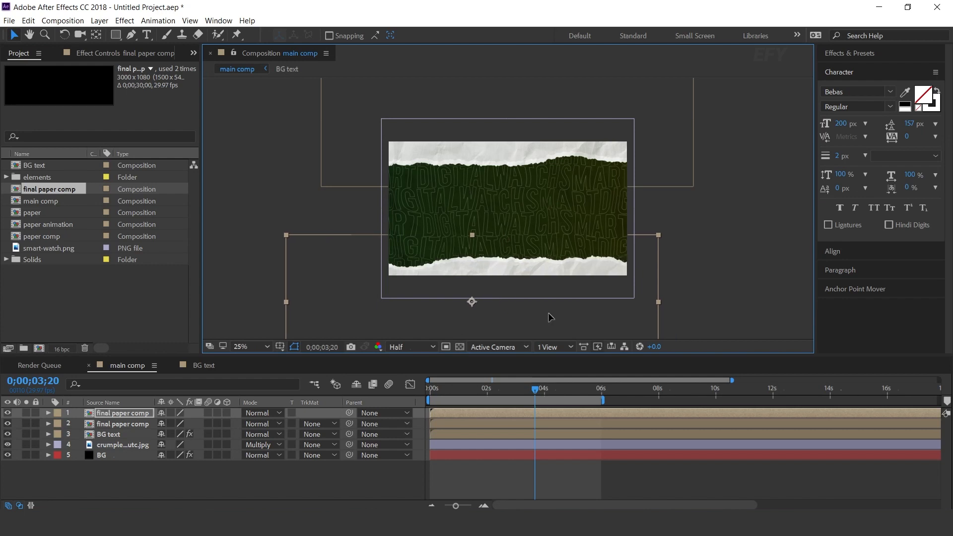
Shift both final paper comp layers a few frames later in the main comp timeline
left_click_drag(496, 389, 456, 390)
left_click(469, 415)
left_click(492, 423, "shift")
left_click_drag(492, 422, 498, 421)
scroll(457, 477, "up", 1)
left_click_drag(506, 504, 496, 504)
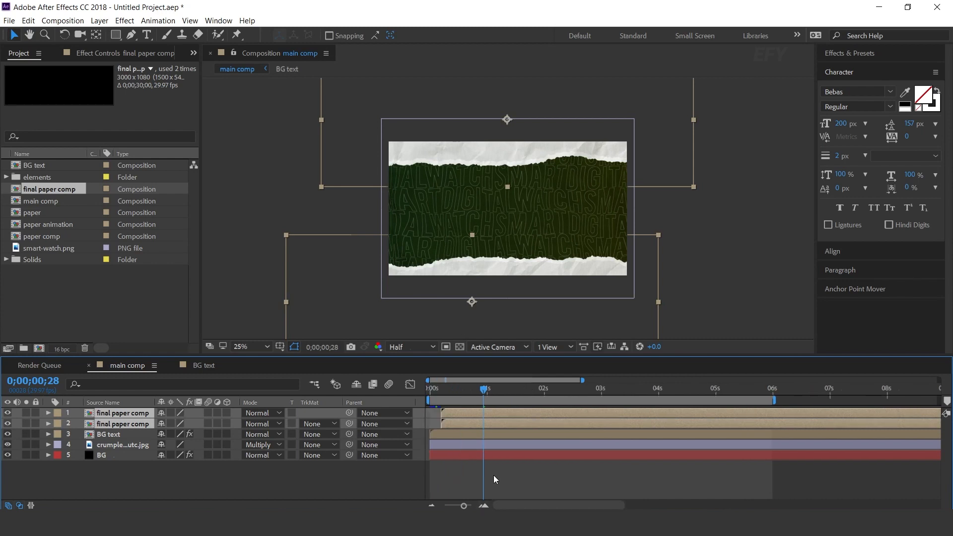
Move the upper torn-paper layer slightly earlier than the lower one and preview the staggered entrance from the start
left_click(493, 477)
left_click_drag(465, 426, 463, 427)
left_click_drag(448, 390, 415, 391)
key("space")
key("space")
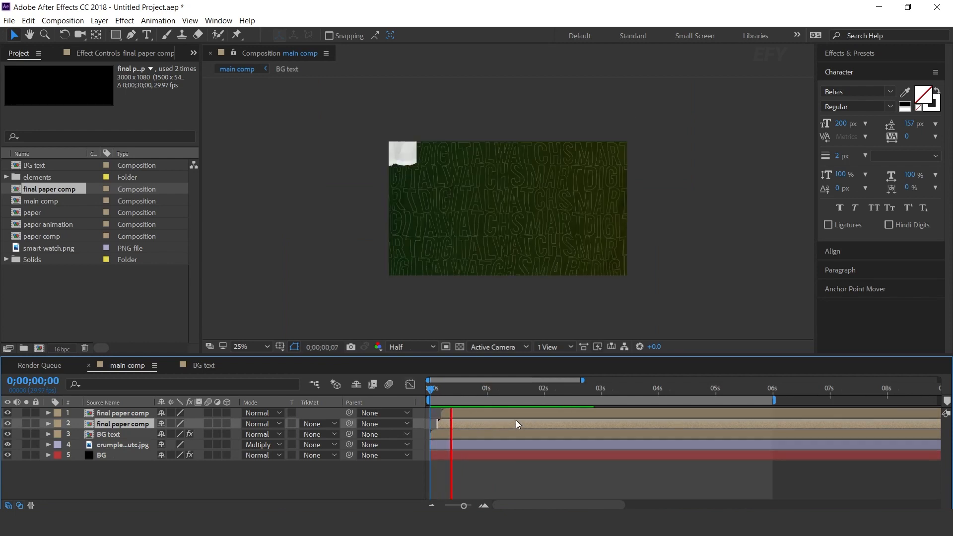
Create an 800 x 800 px, 30-second composition named placeholder -1
left_click(108, 301)
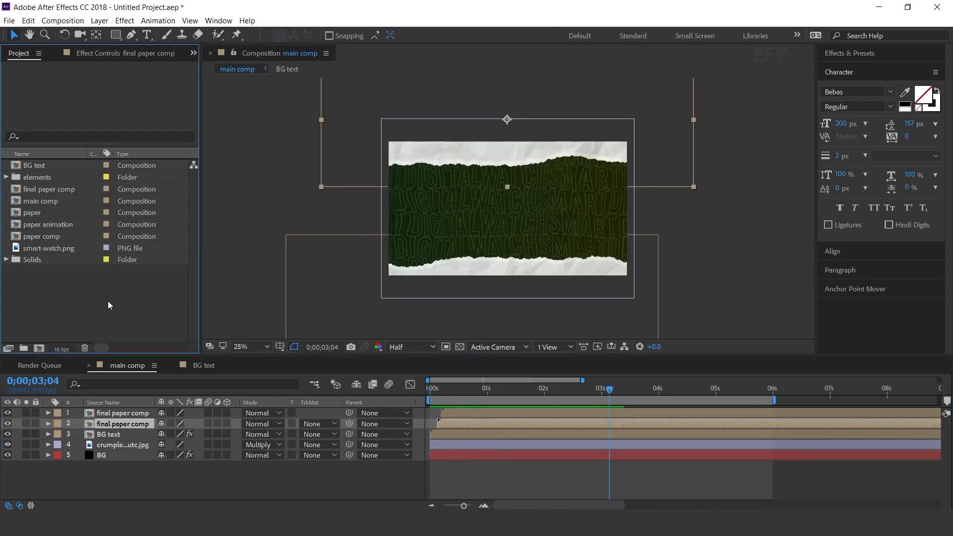
left_click(39, 348)
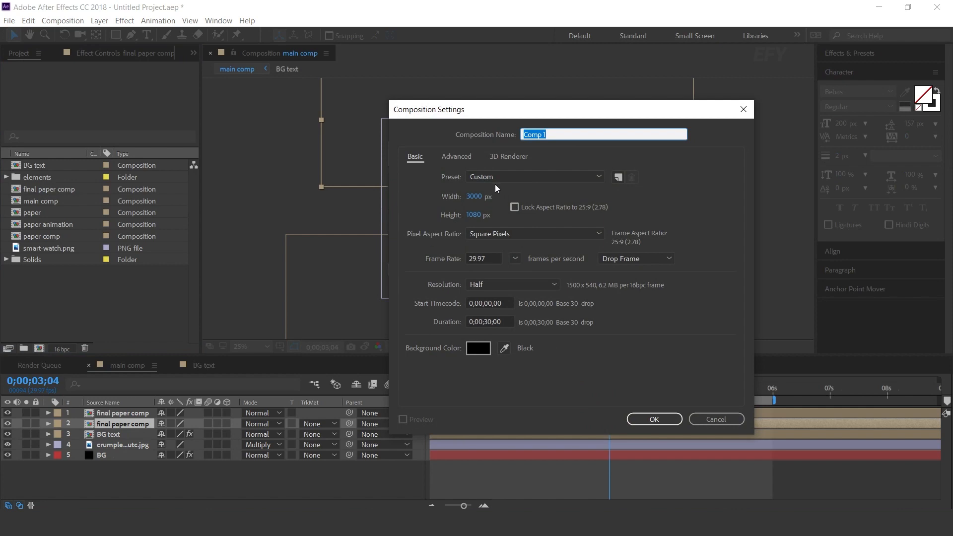
key("Tab")
type("800")
key("Tab")
type("800")
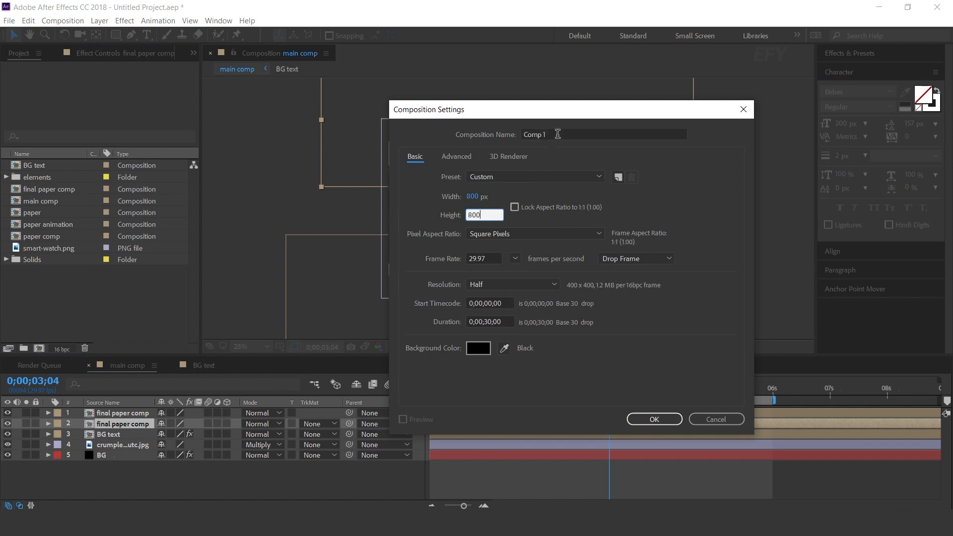
left_click(557, 134)
type("placeholder -")
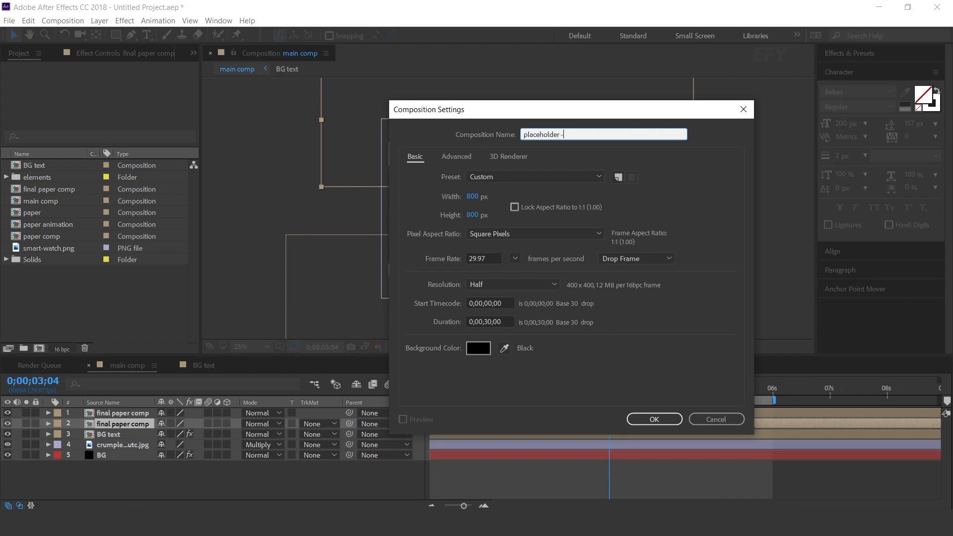
type("1")
key("Return")
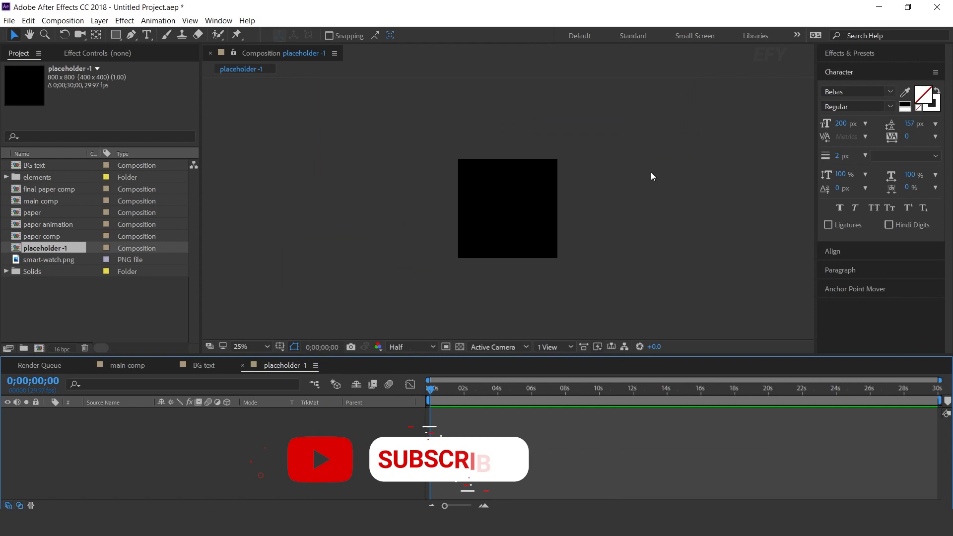
Place smart-watch.png in the placeholder -1 composition and close that composition's timeline
left_click(74, 296)
left_click(58, 260)
left_click_drag(58, 260, 144, 446)
scroll(517, 217, "up", 2)
left_click(242, 365)
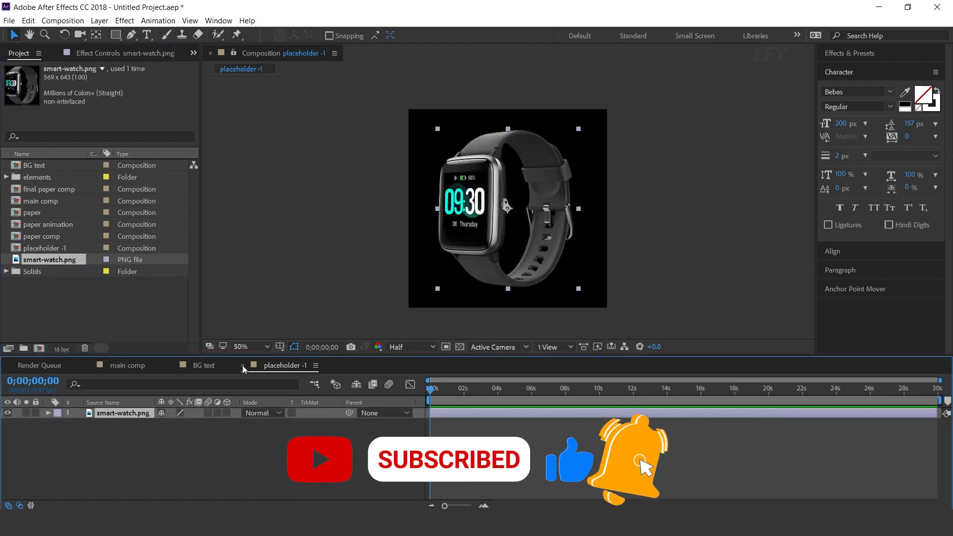
Create another 800 x 800 px, 30-second composition named media-1
left_click(103, 367)
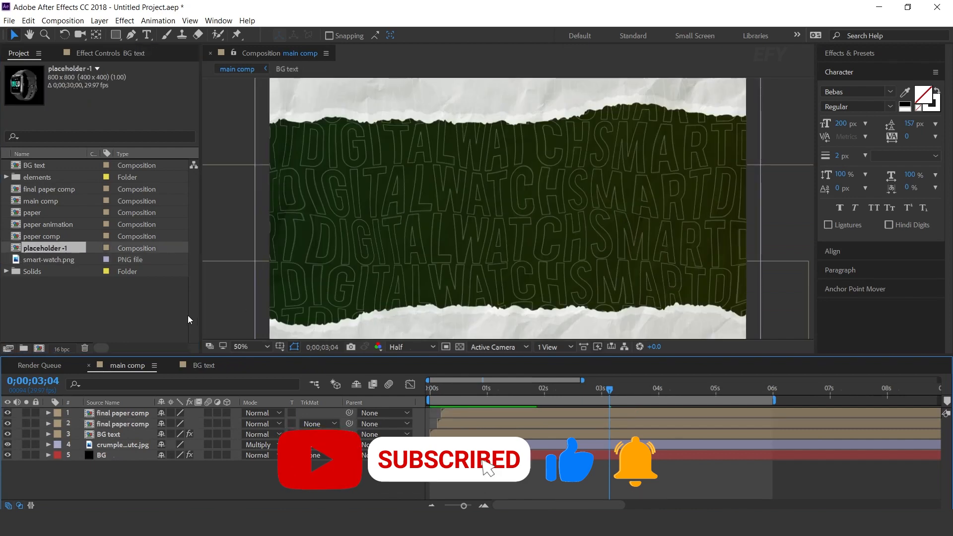
left_click(93, 302)
key("ctrl+n")
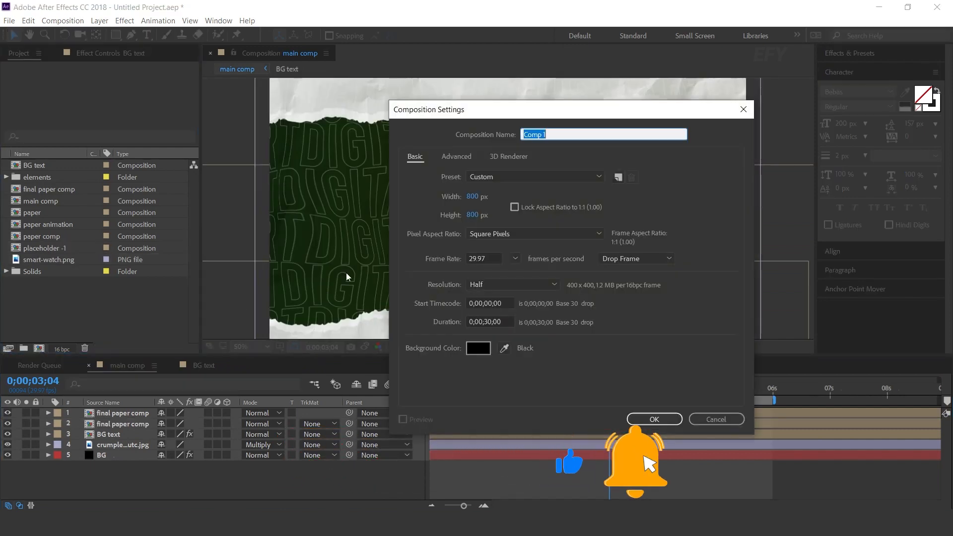
left_click_drag(562, 128, 495, 132)
type("media-1")
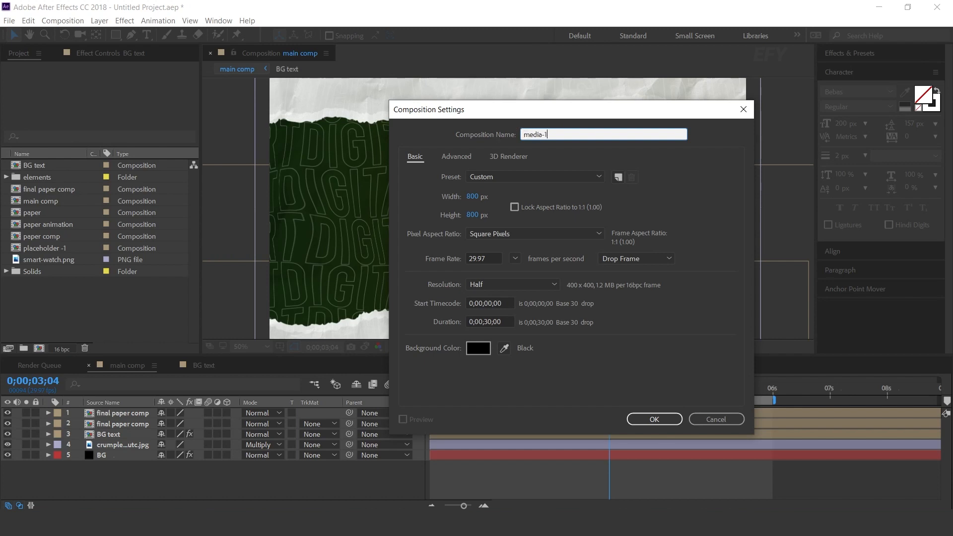
key("Return")
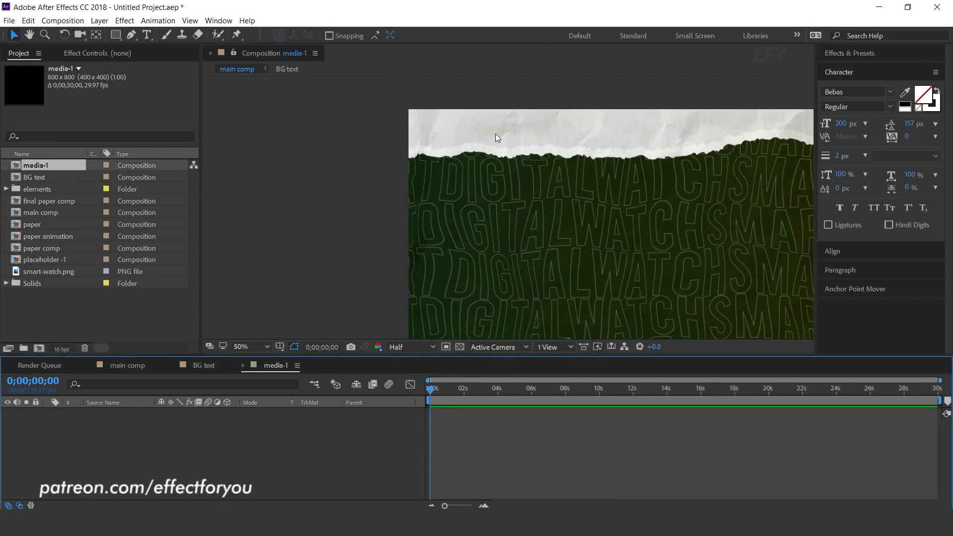
Add the placeholder -1 composition to media-1 and place the 10.mp4 clip from the elements folder above it
left_click_drag(55, 258, 156, 460)
left_click(80, 315)
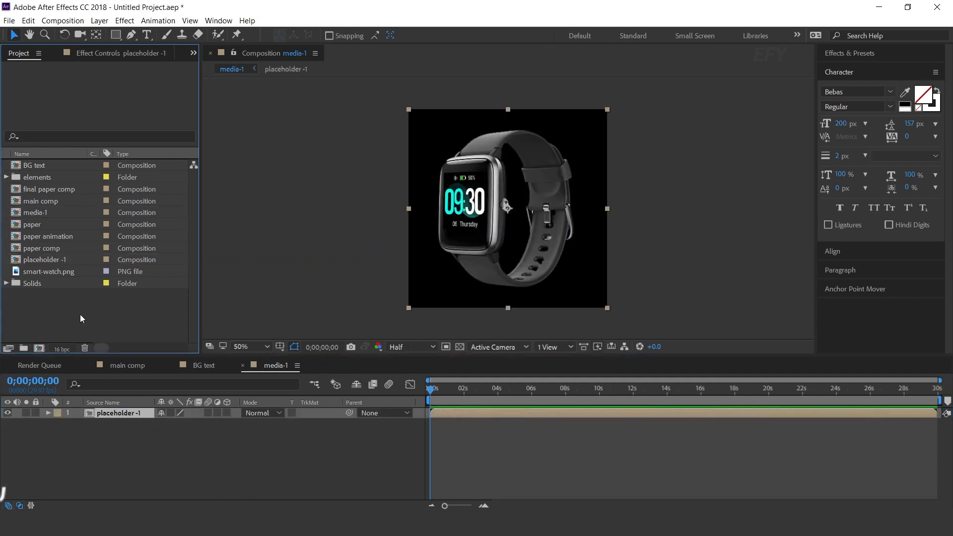
left_click(5, 177)
left_click_drag(31, 190, 144, 412)
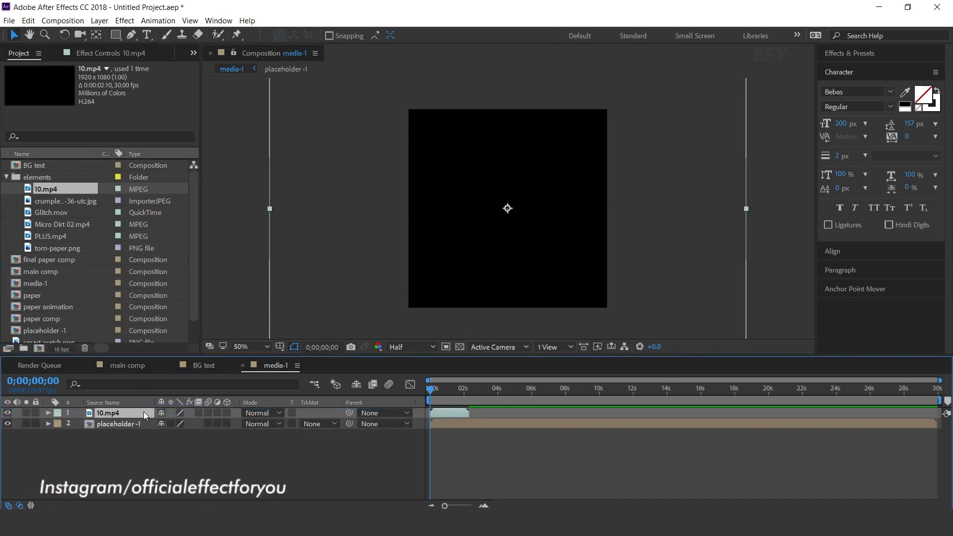
Enable time remapping on the 10.mp4 layer and extend it to the end of the media-1 composition
right_click(454, 411)
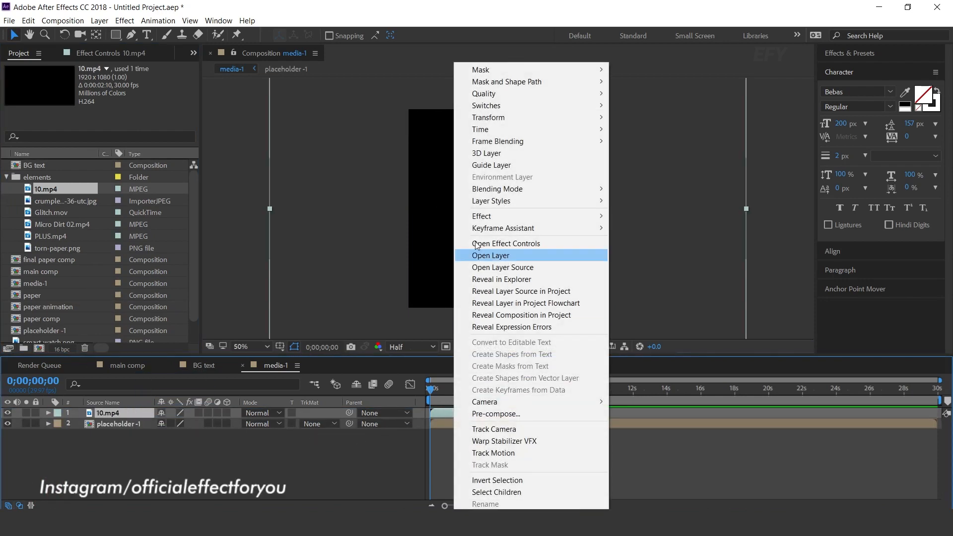
mouse_move(490, 128)
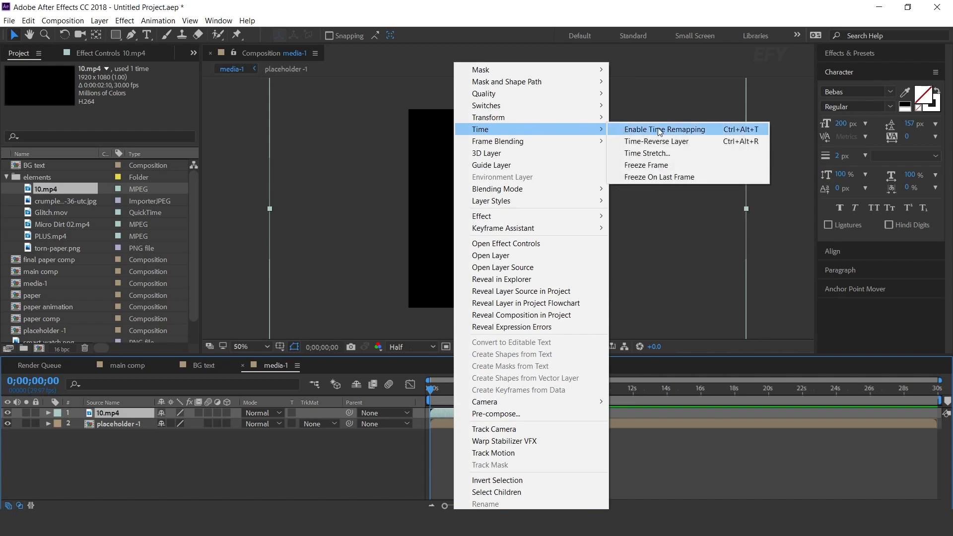
left_click(689, 129)
left_click_drag(470, 411, 940, 412)
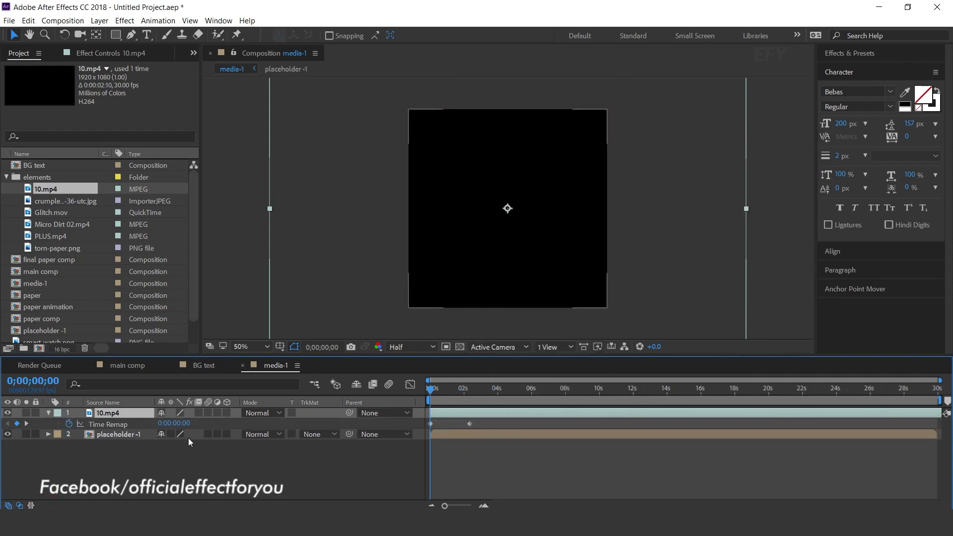
Scale the 10.mp4 layer down to 80%
key("u")
left_click_drag(191, 430, 183, 424)
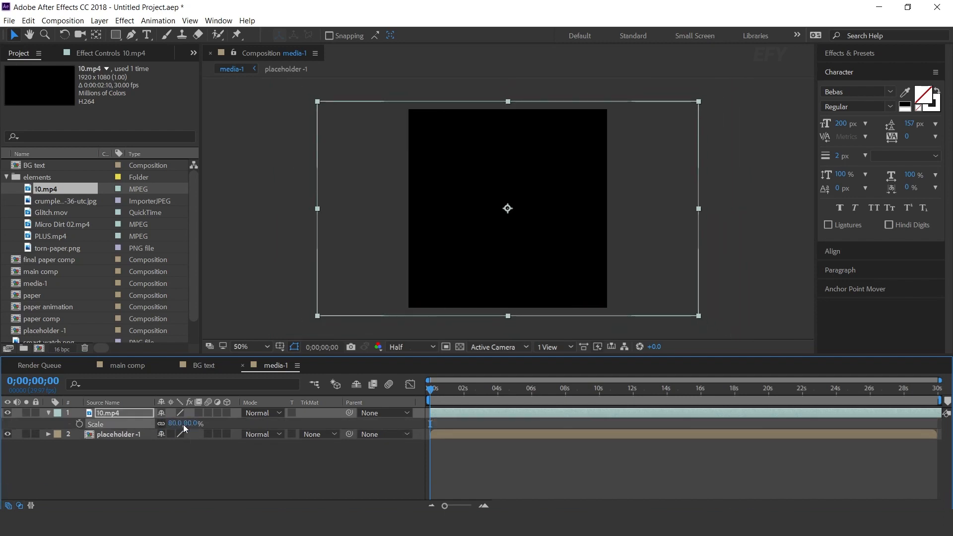
left_click(48, 412)
Hide 10.mp4, set it as the luma matte of the placeholder -1 layer, and preview the reveal
left_click(110, 423)
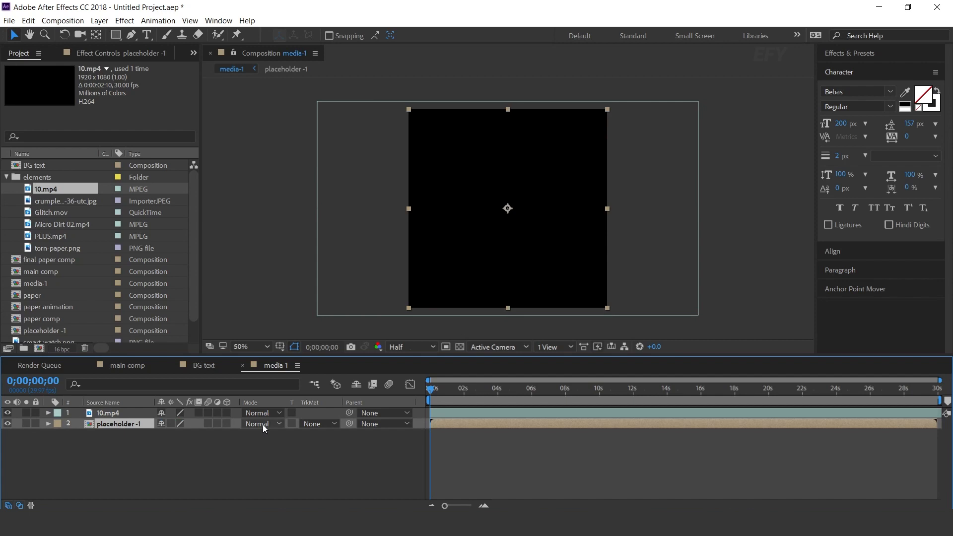
left_click(7, 413)
left_click(337, 423)
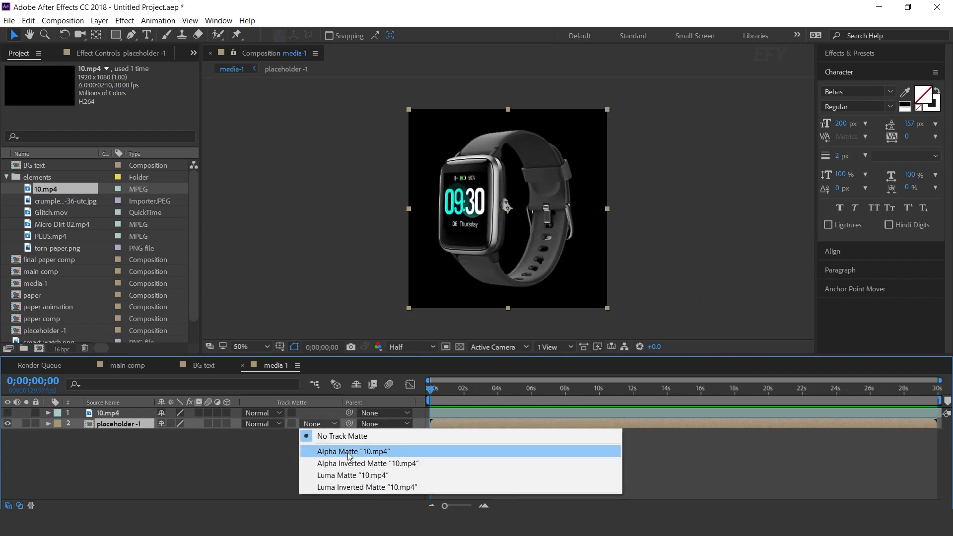
left_click(355, 475)
key("space")
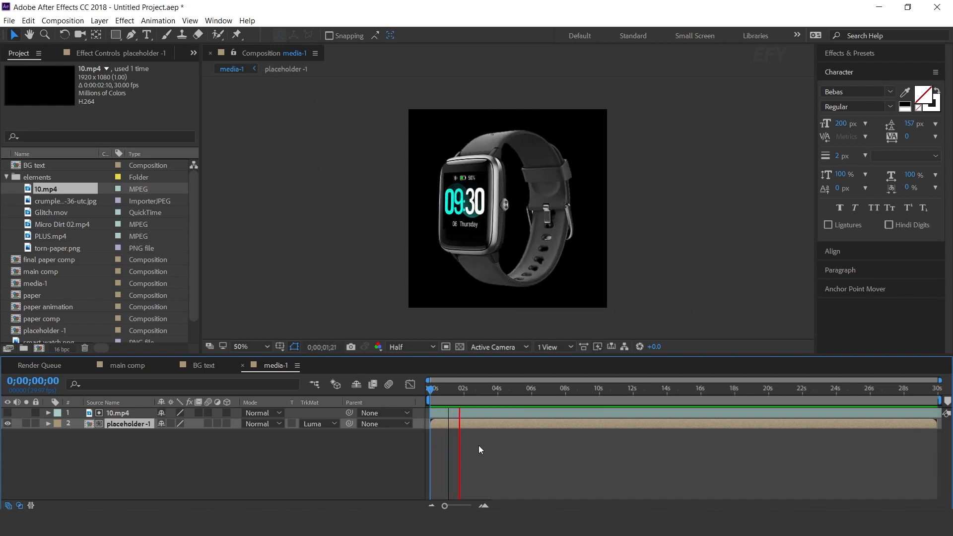
key("space")
Add media-1 as the top layer of the main comp and move the watch to the frame's right side
left_click(123, 365)
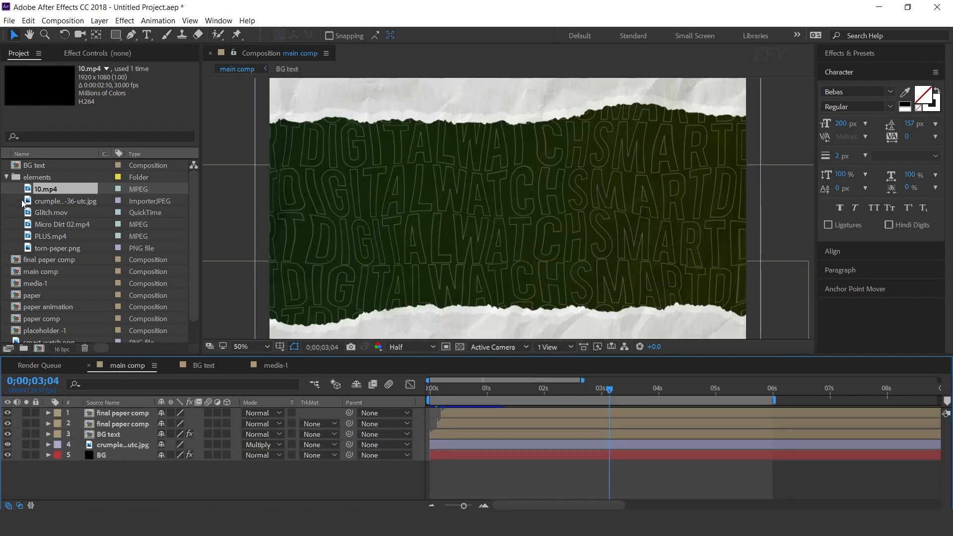
left_click(6, 179)
left_click(24, 214)
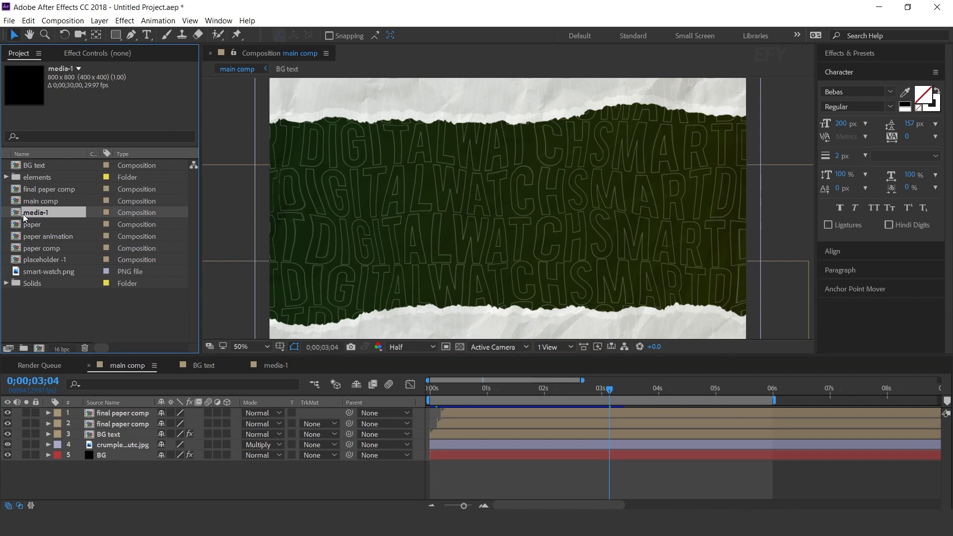
left_click_drag(17, 213, 130, 410)
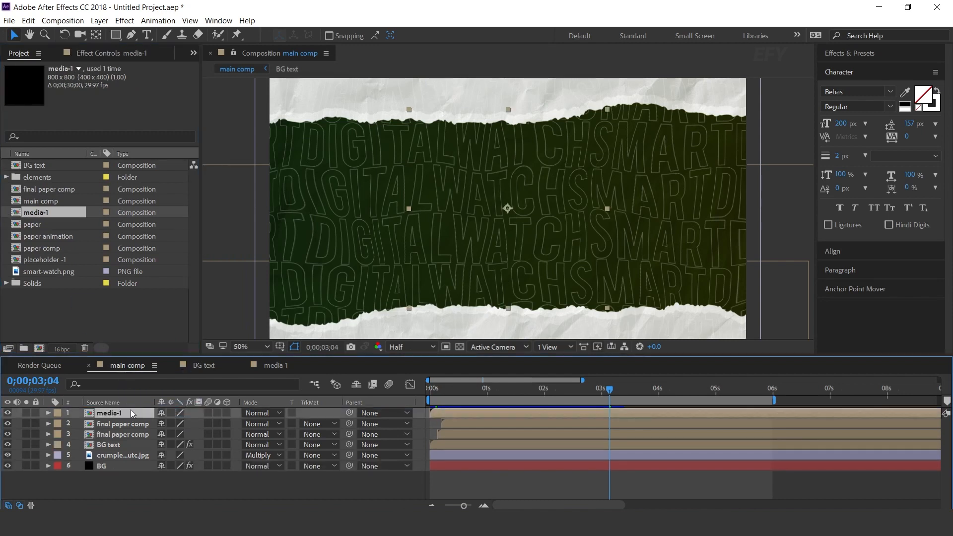
left_click_drag(537, 224, 679, 230)
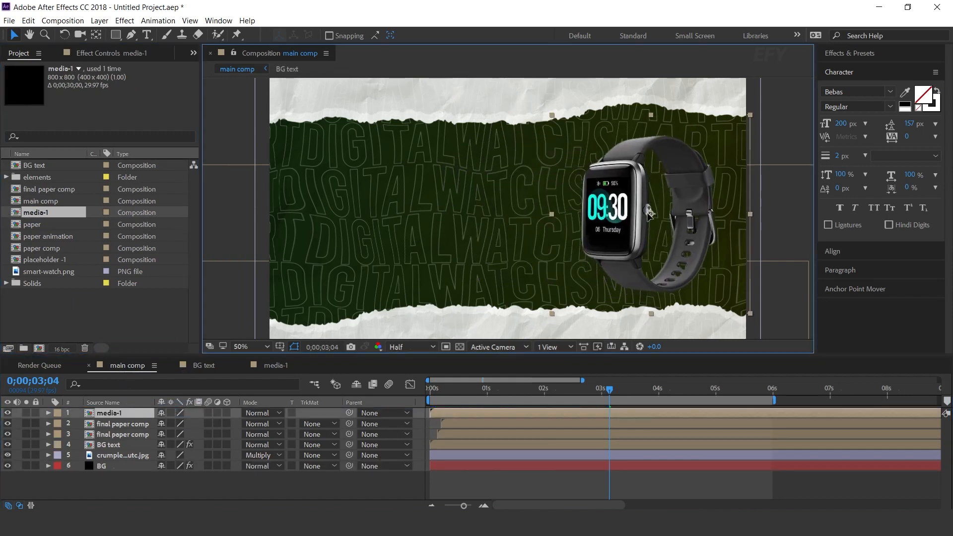
Rotate the media-1 layer to 7 degrees
key("r")
mouse_move(170, 422)
left_mouse_down()
mouse_move(187, 422)
mouse_move(174, 429)
left_mouse_up()
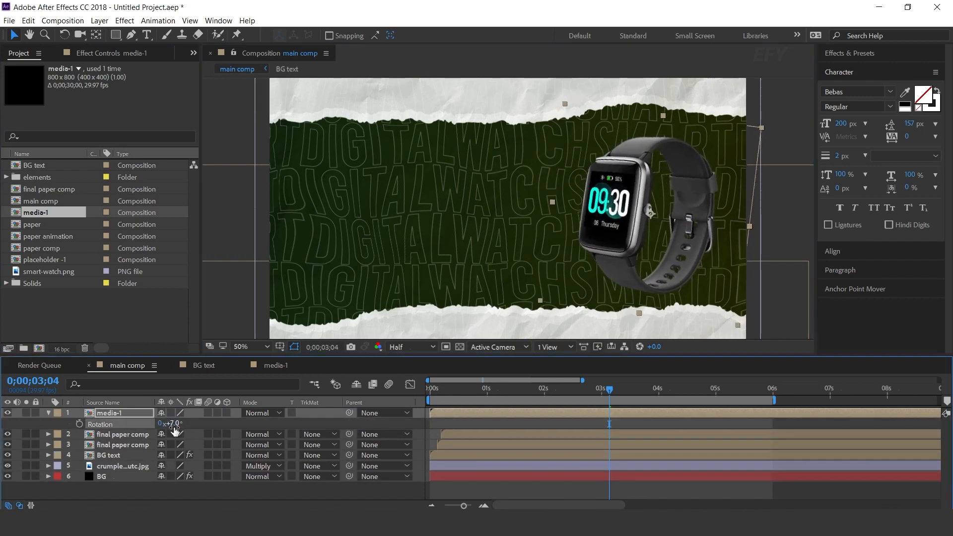
left_click(48, 417)
Shift the media-1 layer a few frames later in the main comp and preview its entrance from the start
key("Home")
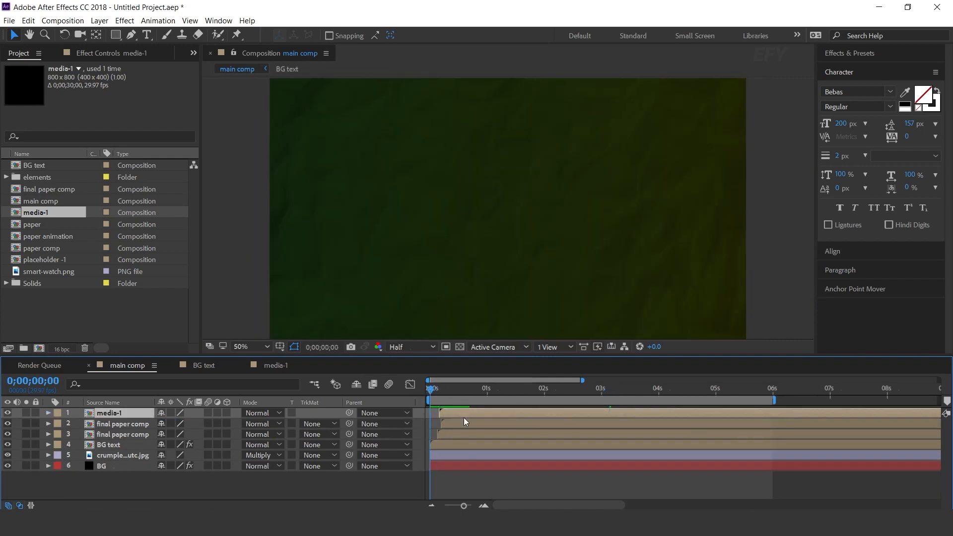
key("space")
left_click(522, 390)
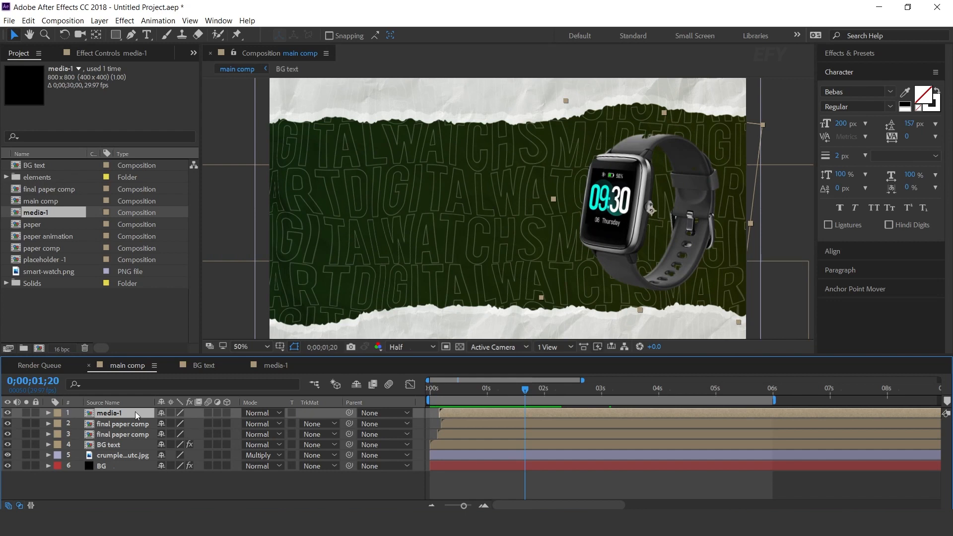
Add the expression posterizeTime(5),wiggle(3,8) to the Position of the media-1 layer
key("p")
left_click(77, 424, "alt")
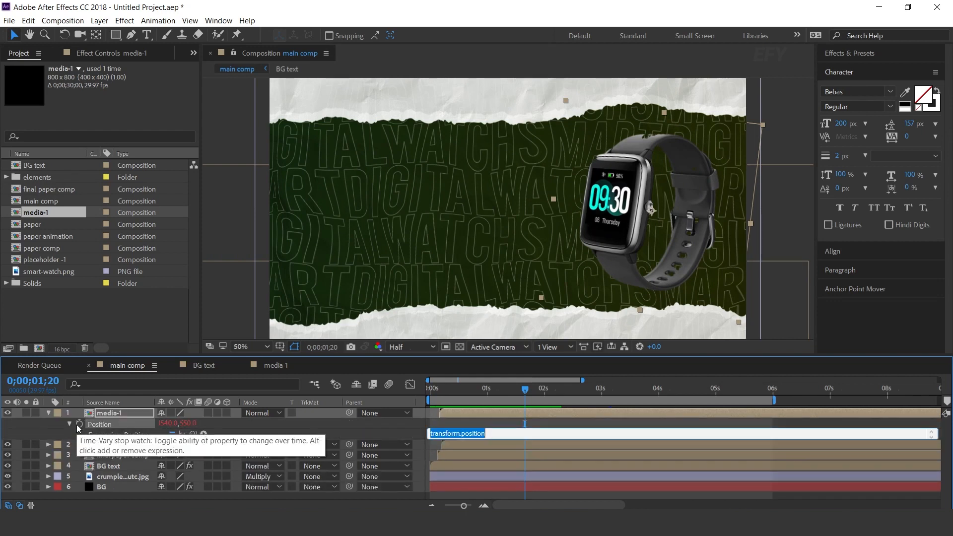
type("poset")
key("BackSpace")
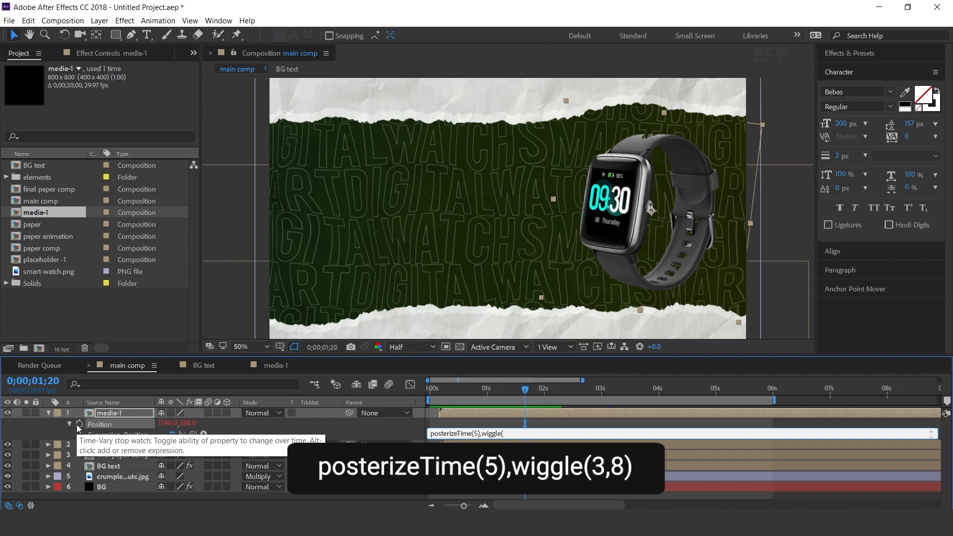
type(",8)")
key("KP_Enter")
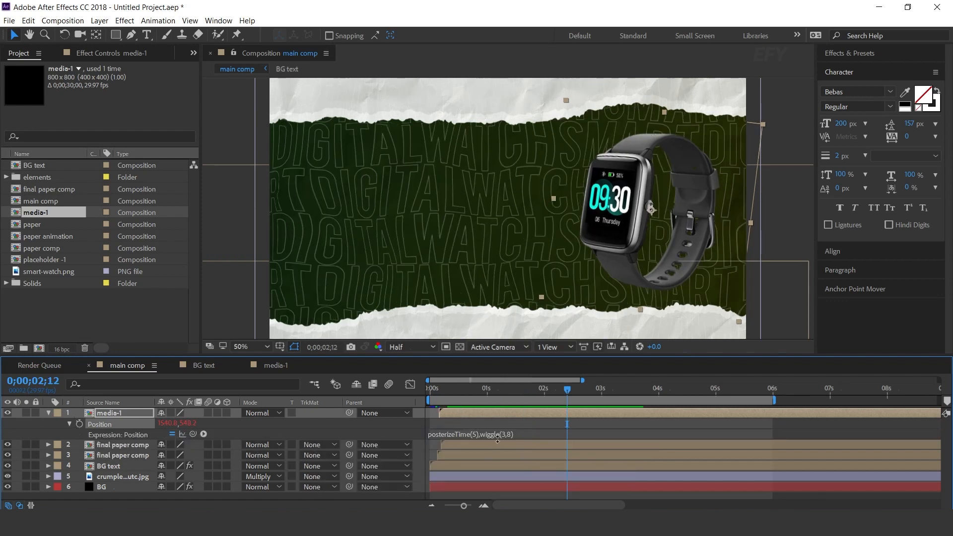
Copy the Position expression posterizeTime(5),wiggle(3,8) to the Rotation of the media-1 layer
left_click(499, 432)
key("ctrl+c")
left_click(114, 412)
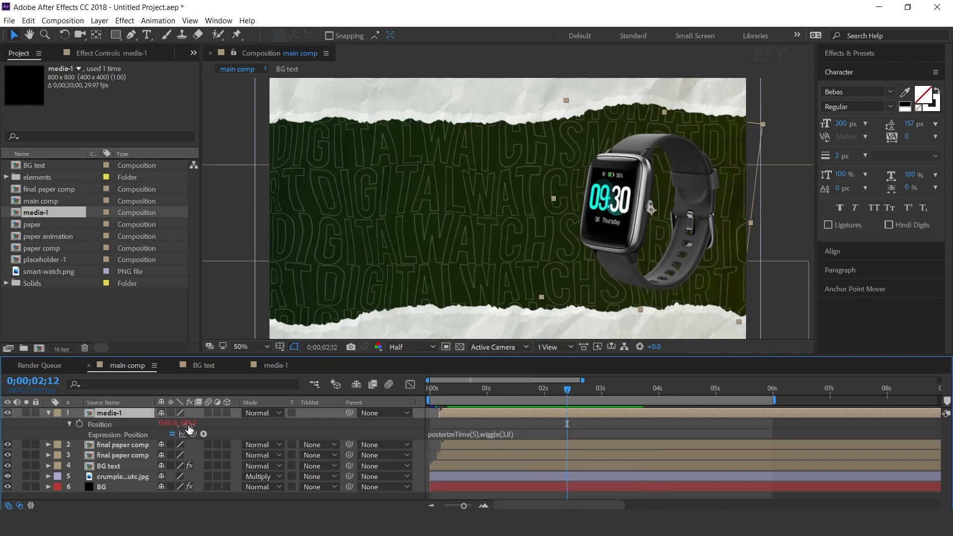
key("r")
left_click(79, 424, "alt")
key("ctrl+v")
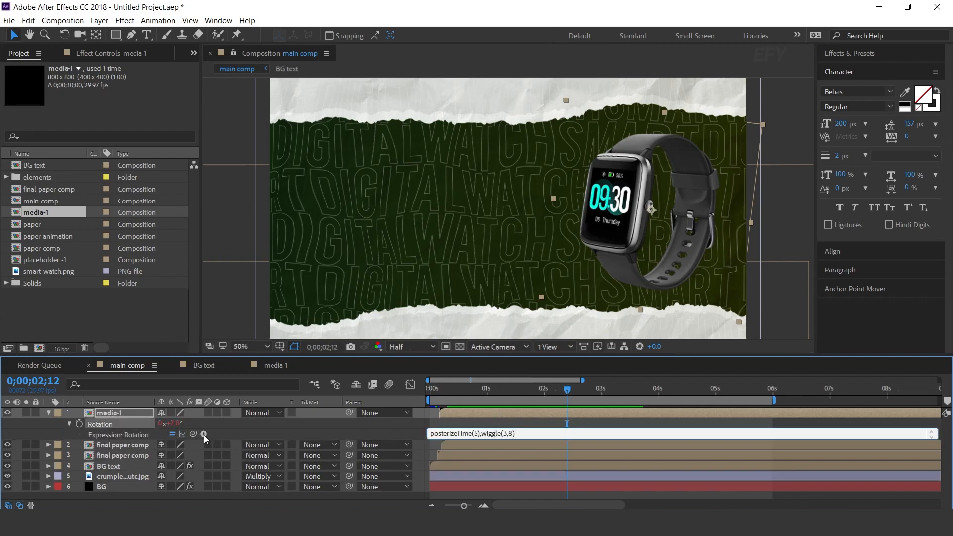
key("KP_Enter")
Preview the watch's reveal and wiggle motion from near the start of the main comp
left_click(441, 392)
key("space")
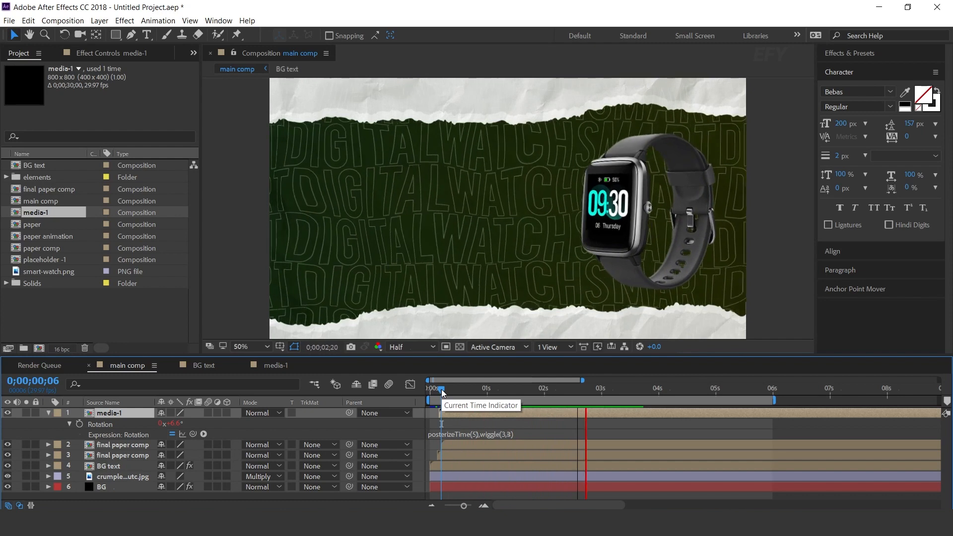
key("space")
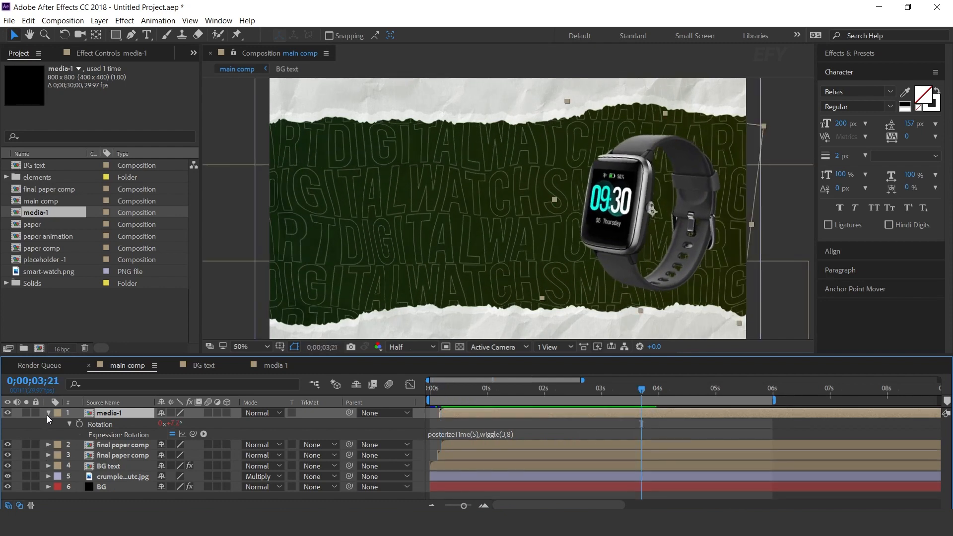
left_click(49, 412)
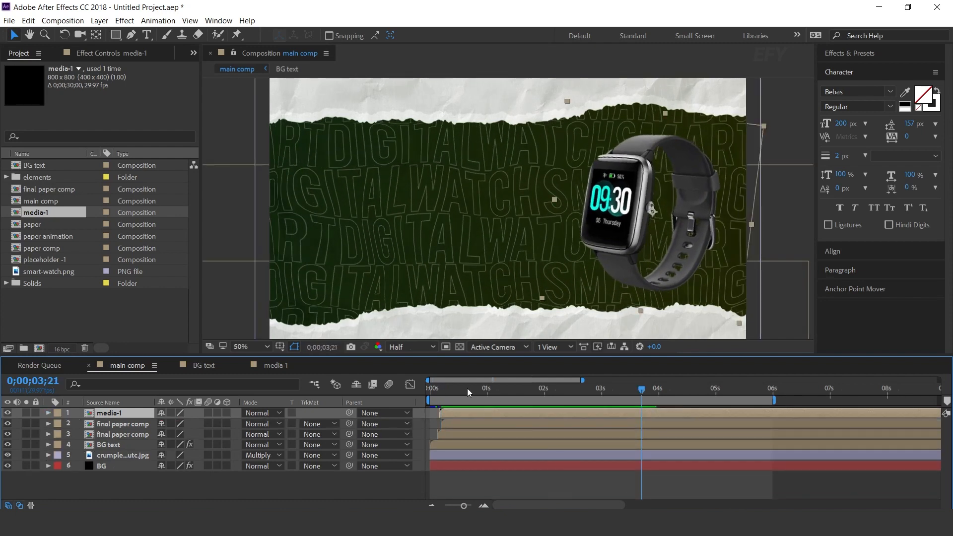
left_click(476, 387)
left_click(400, 487)
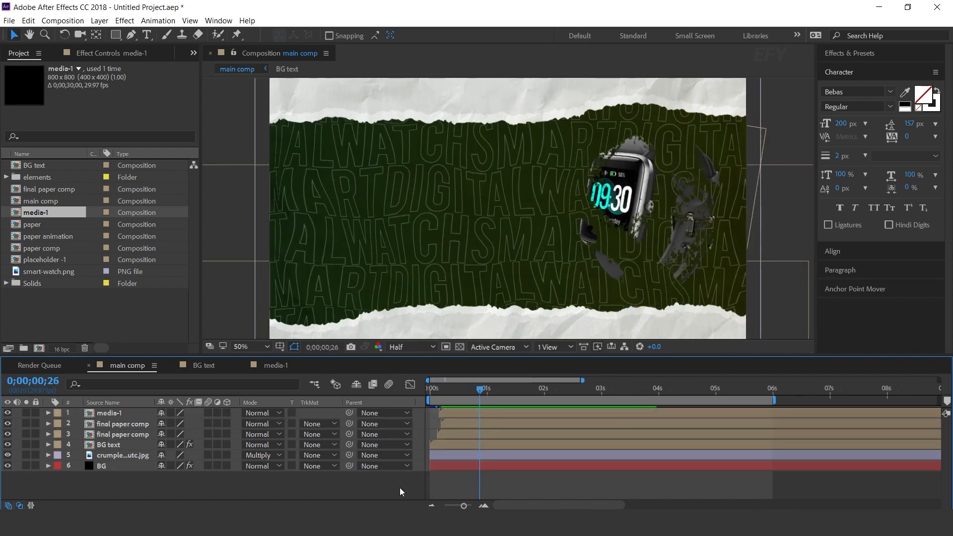
left_click(123, 342)
key("space")
Choose the Ellipse tool and set the shape fill colour to black (000000)
left_click(115, 35)
left_click_drag(116, 35, 153, 60)
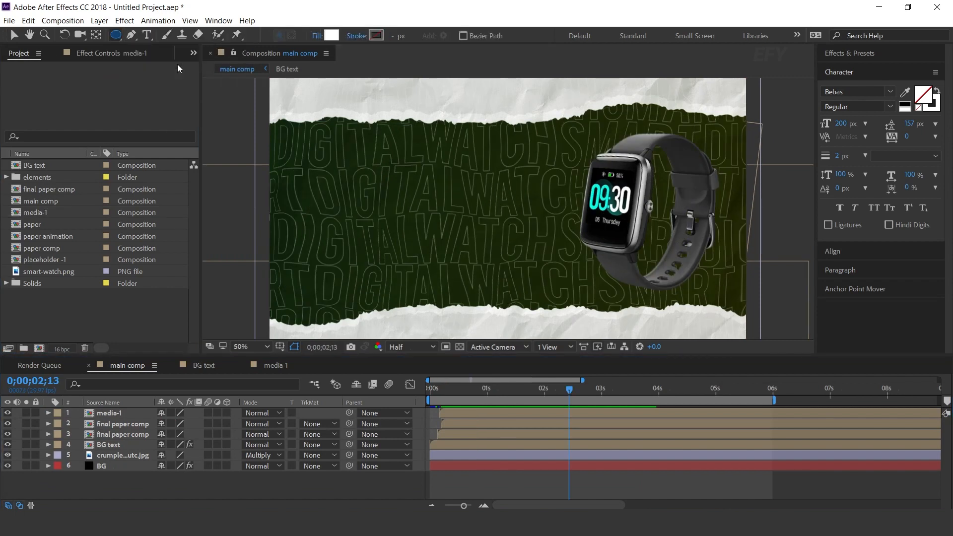
left_click(332, 35)
left_click_drag(139, 174, 86, 310)
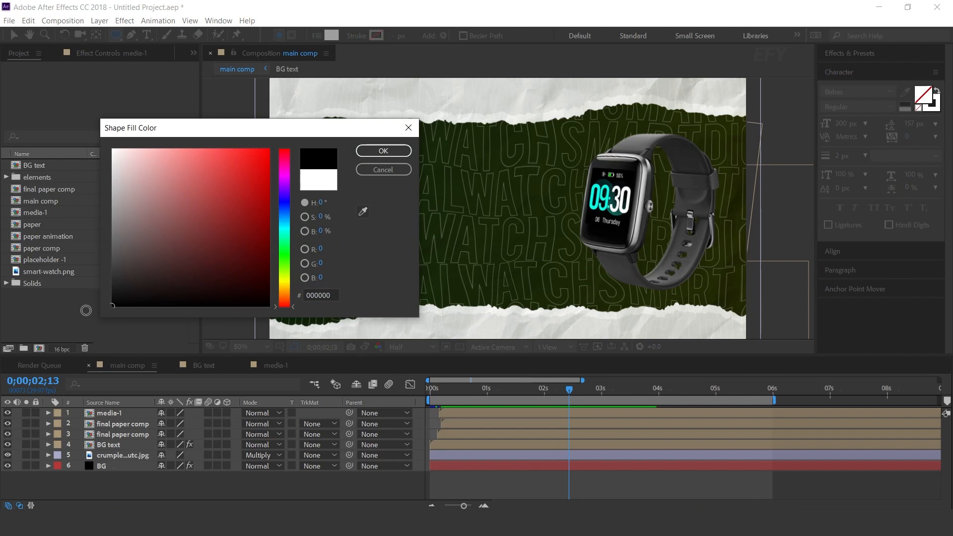
left_click(403, 151)
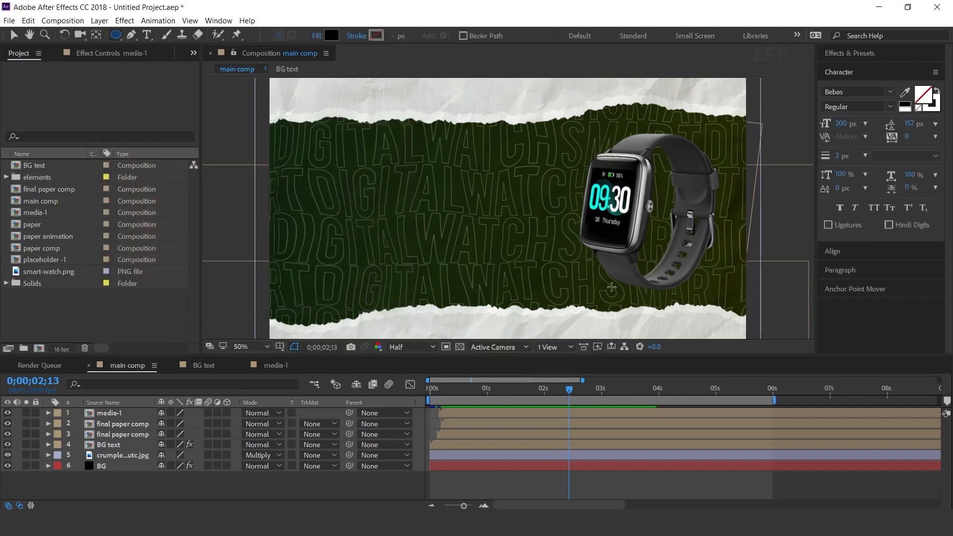
Draw a thin, flat ellipse under the watch and centre its anchor point on the shape
left_click_drag(601, 284, 698, 290)
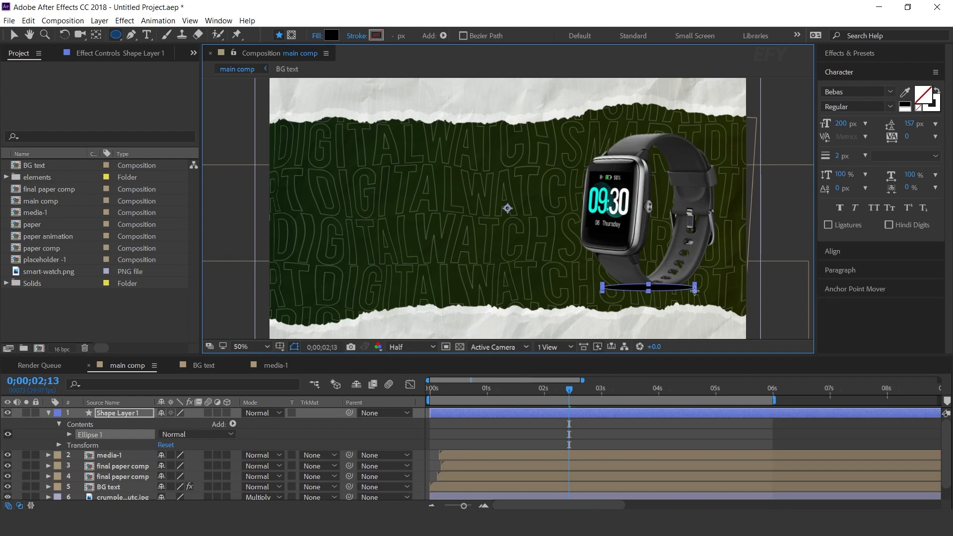
left_click(854, 289)
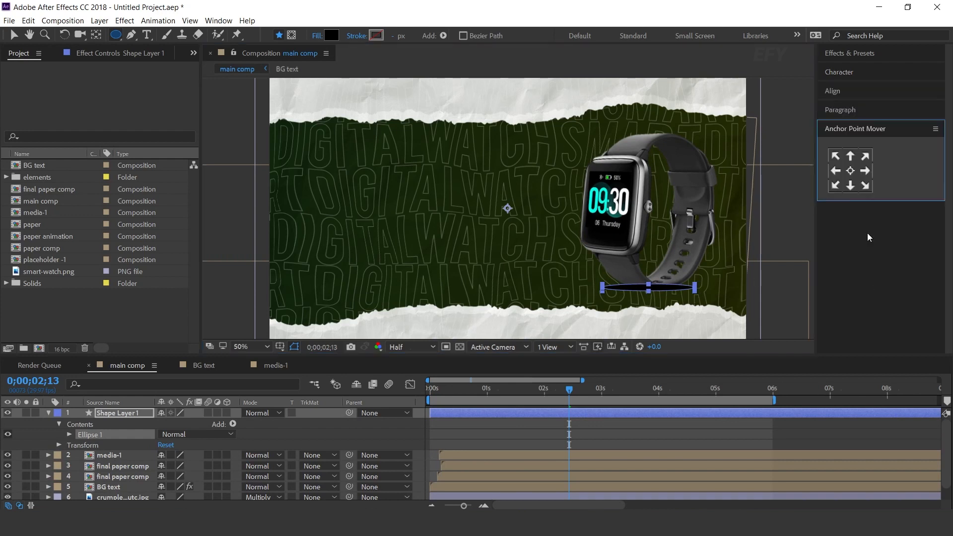
left_click(850, 171)
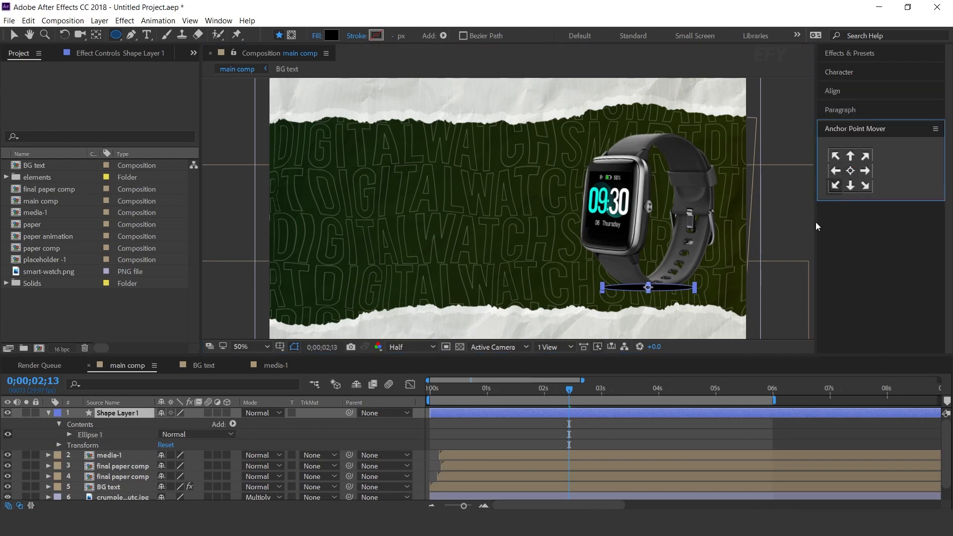
Move Shape Layer 1 below the media-1 layer and apply the Gaussian Blur effect to it
left_click(48, 413)
left_click_drag(110, 423, 116, 426)
key("ctrl+space")
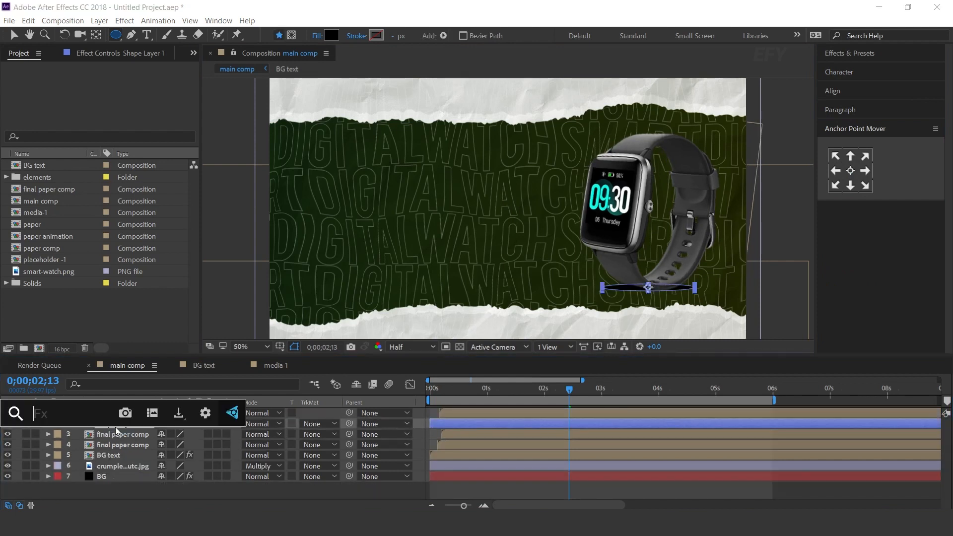
type("gau")
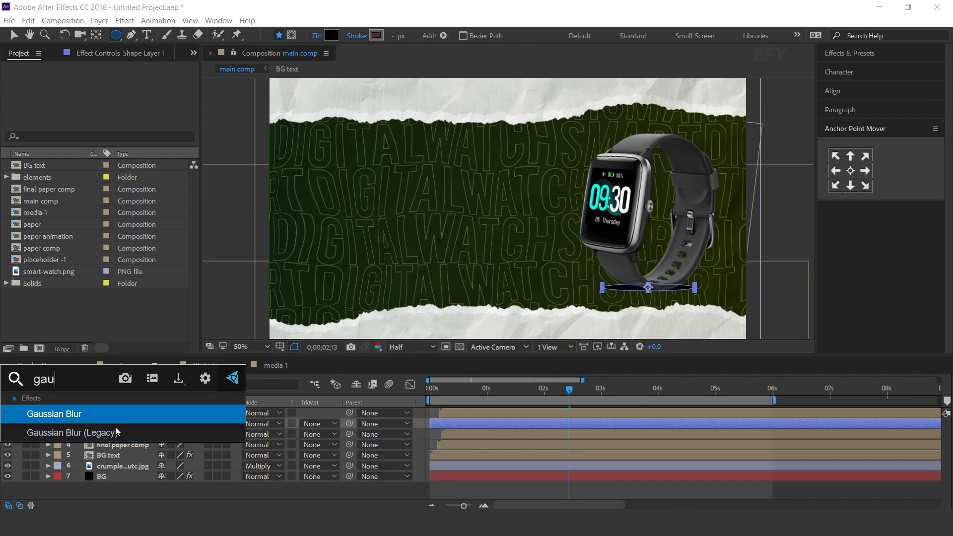
key("Return")
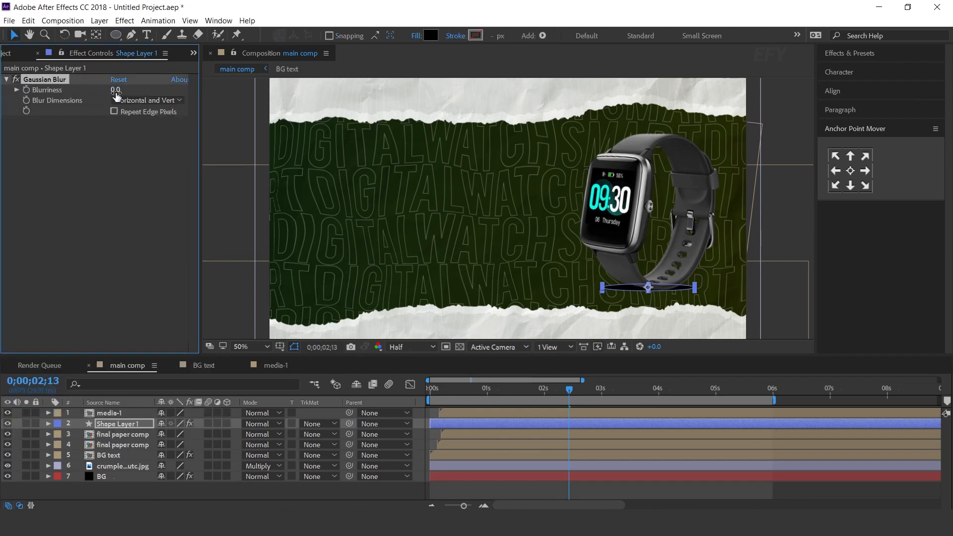
Make the shadow layer start together with the media-1 layer and set its Gaussian Blur blurriness to 14.7
left_click(421, 428)
left_click_drag(430, 424, 440, 423)
scroll(683, 282, "up", 1)
key("space")
left_click_drag(736, 306, 485, 171)
left_click(121, 423)
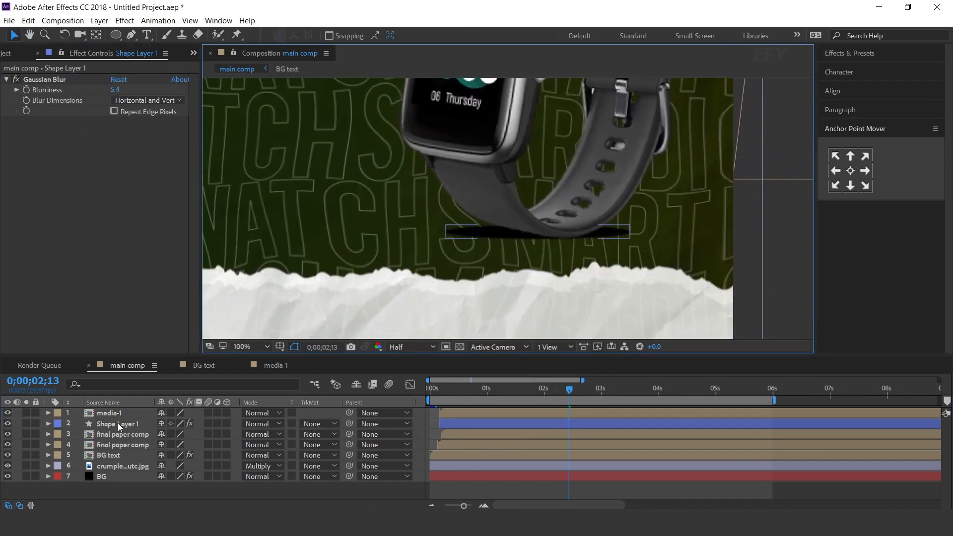
left_click_drag(121, 90, 182, 94)
left_click(421, 426)
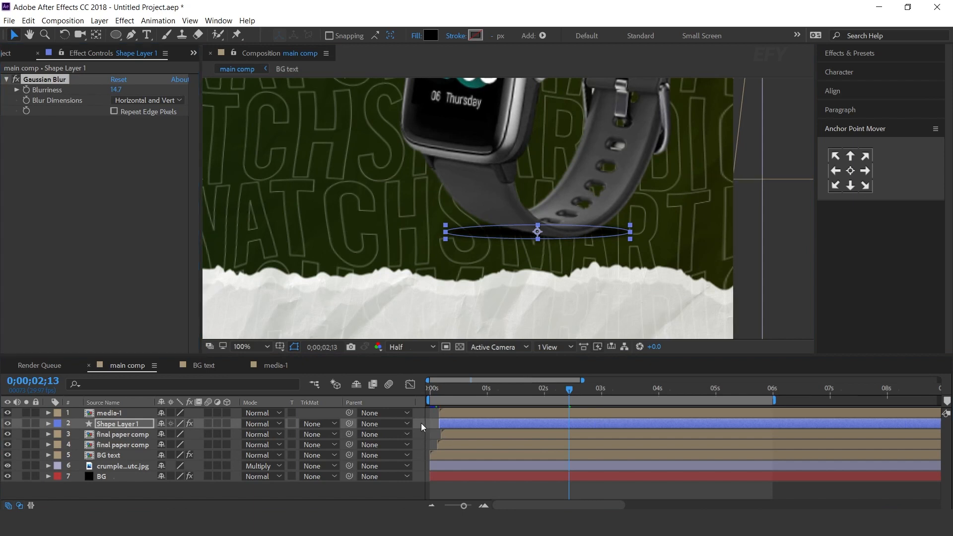
Set the opacity of Shape Layer 1 to 50%
left_click(112, 423)
key("t")
left_click(165, 435)
type("50")
key("Return")
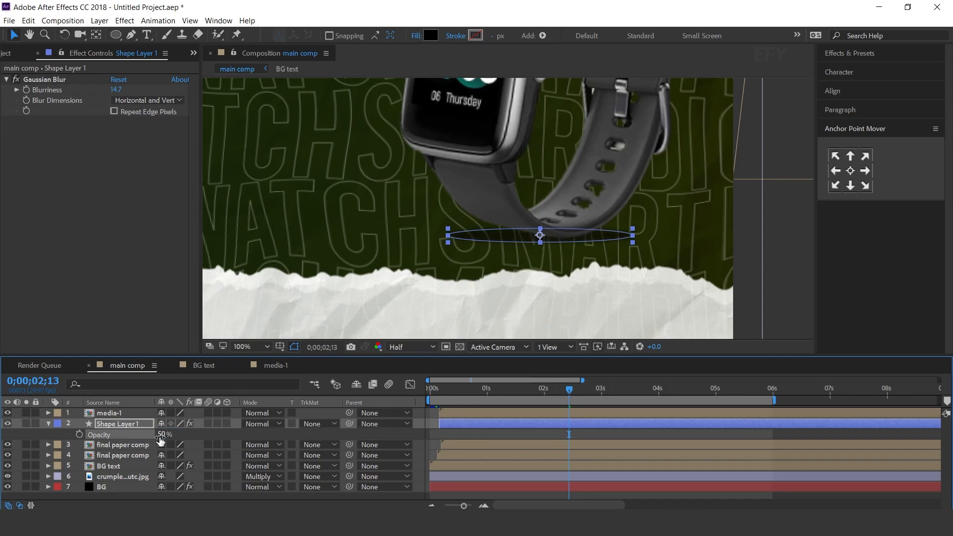
Parent Shape Layer 1 to the media-1 layer
left_click(48, 423)
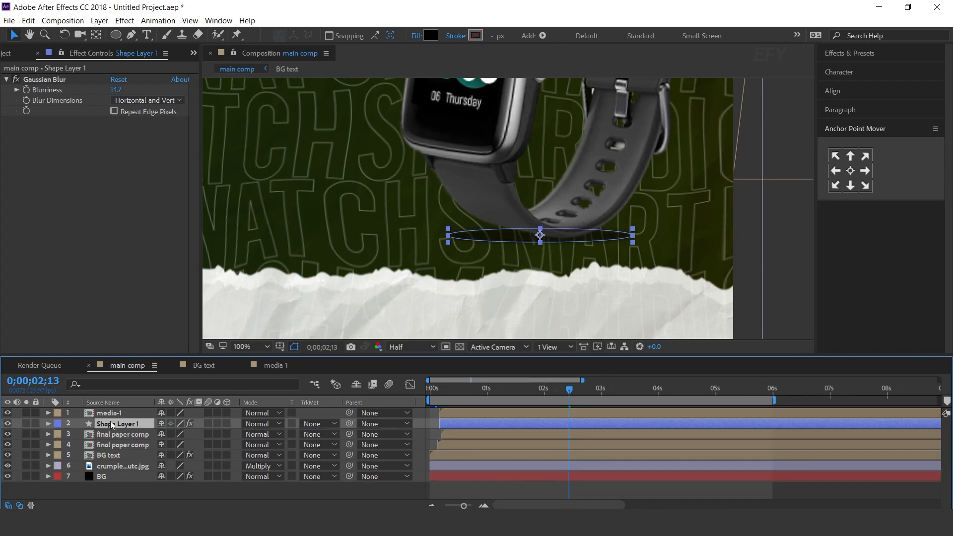
left_click_drag(142, 406, 113, 415)
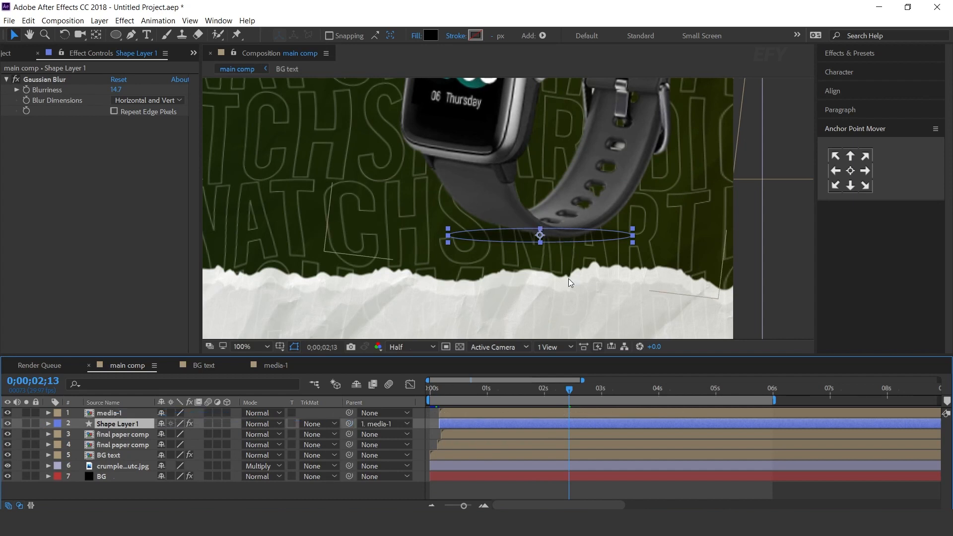
left_click(424, 423)
Keyframe the shadow layer's opacity from 0% at 0;00;00;05 to 50% at 0;00;02;00
left_click(439, 387)
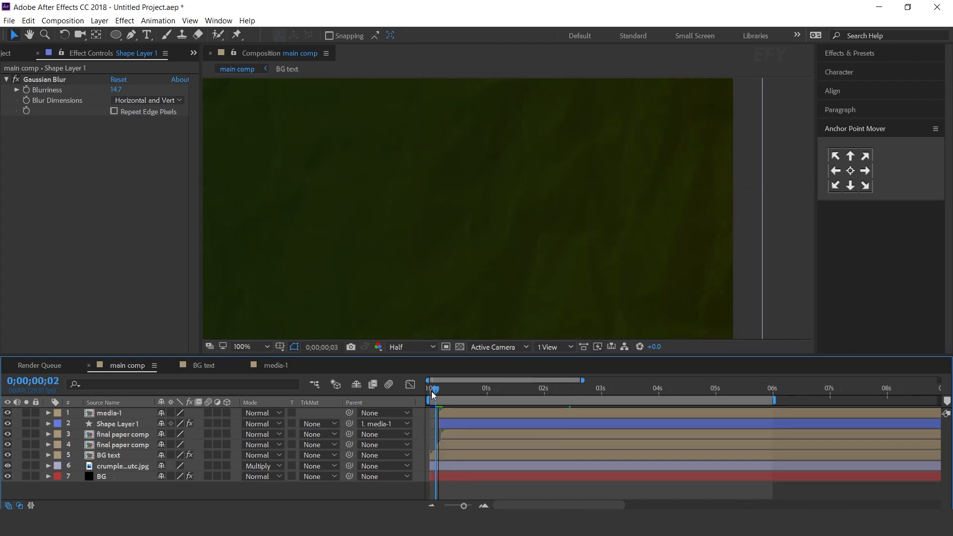
left_click(439, 395)
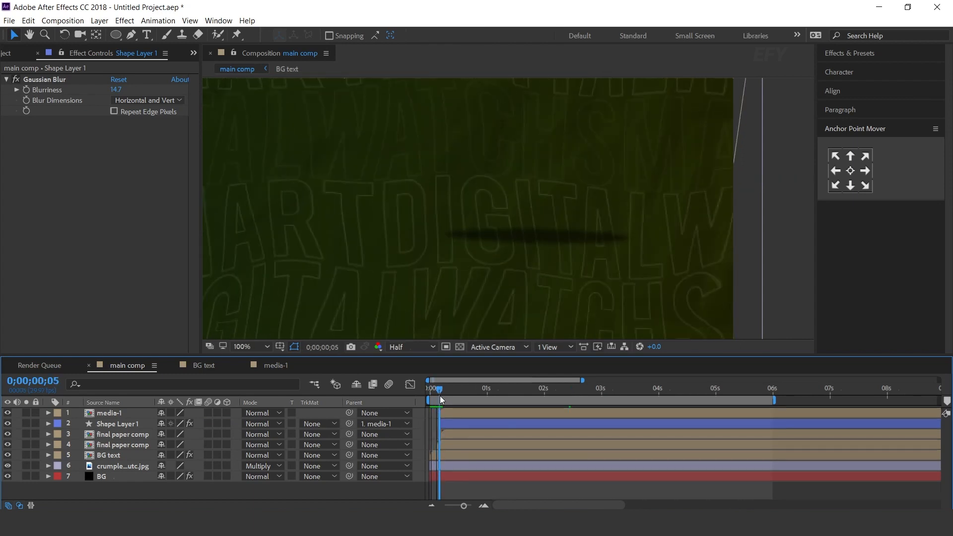
left_click(467, 424)
key("t")
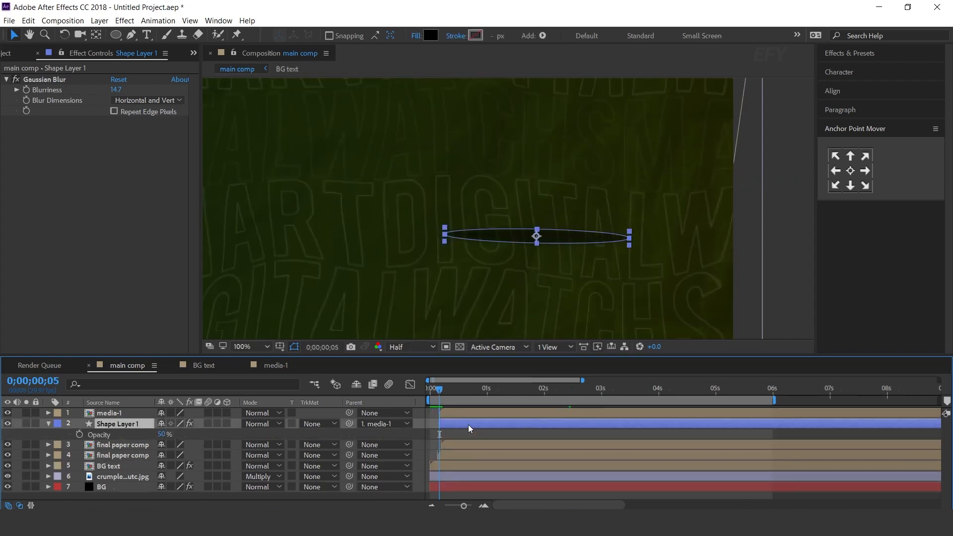
left_click(82, 433)
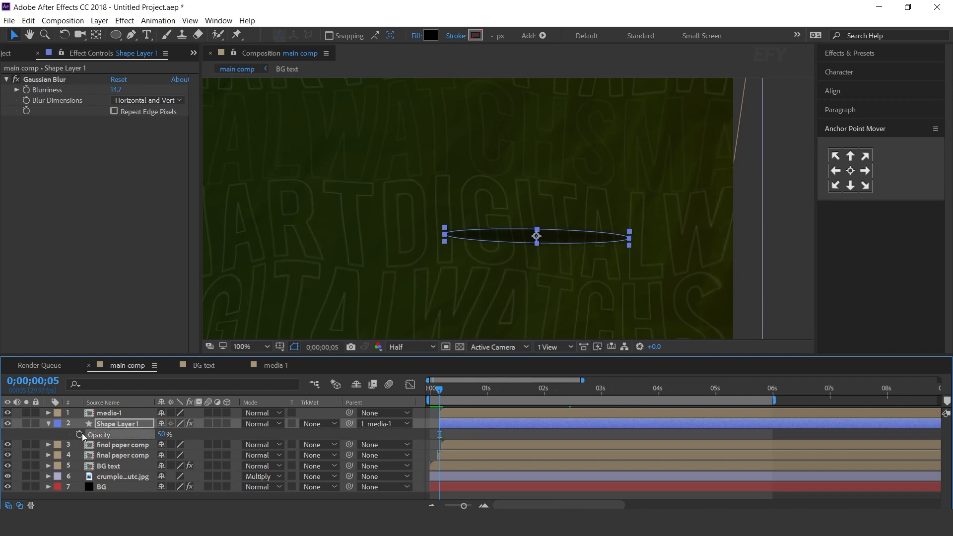
left_click_drag(166, 433, 4, 443)
left_click_drag(454, 392, 544, 391)
left_click(160, 435)
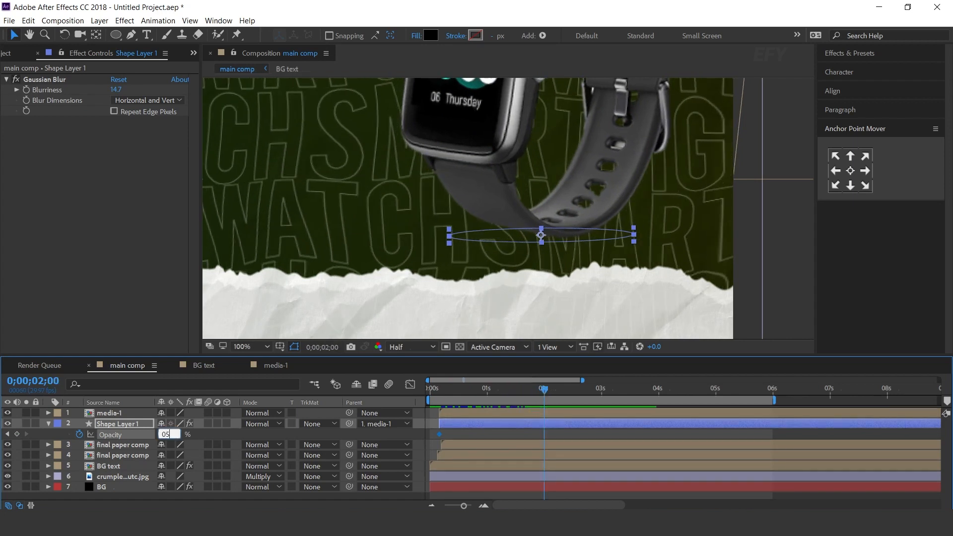
type("5")
key("Return")
Preview the shadow's fade-in under the watch from 0;00;00;05
left_click(437, 389)
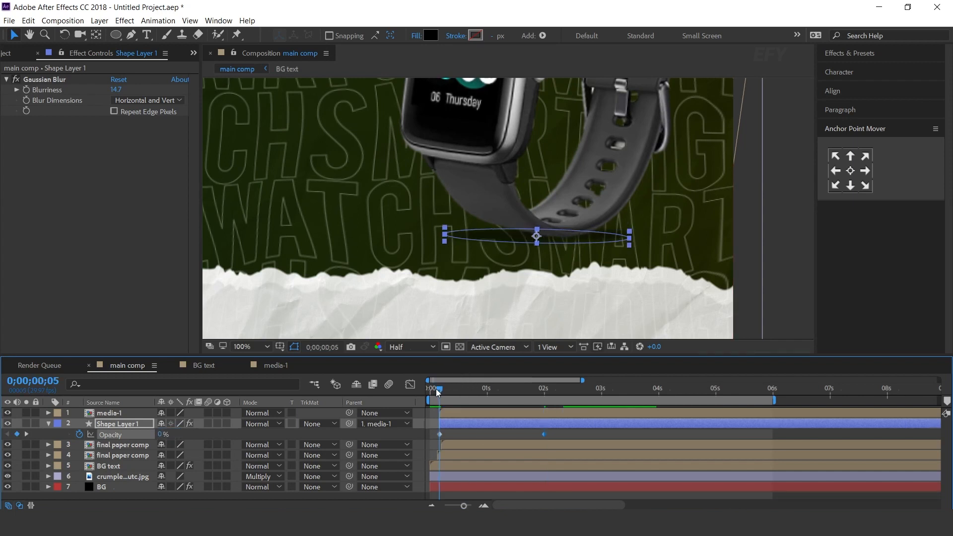
key("space")
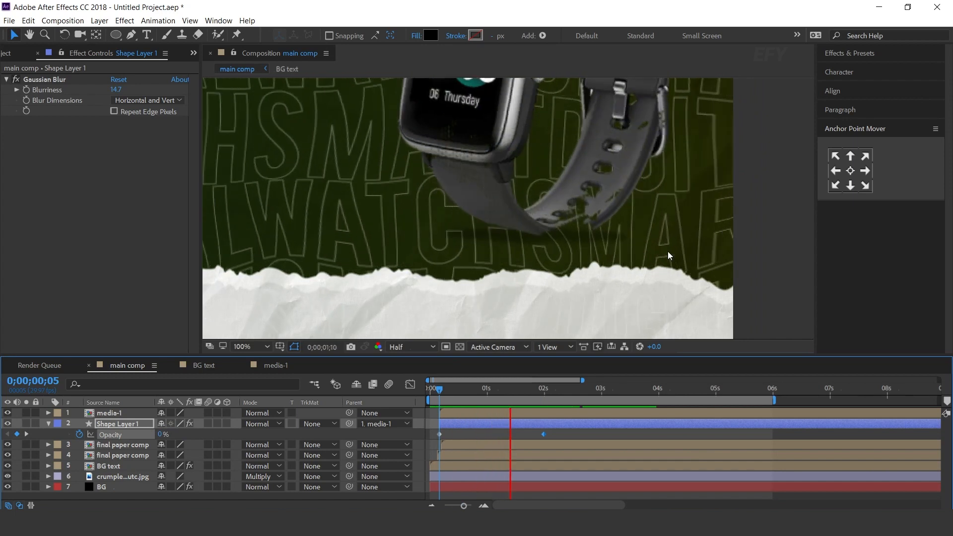
key("comma")
Set the shadow's Gaussian Blur blurriness to 25.3, checking it at 0;00;02;15
left_click(572, 390)
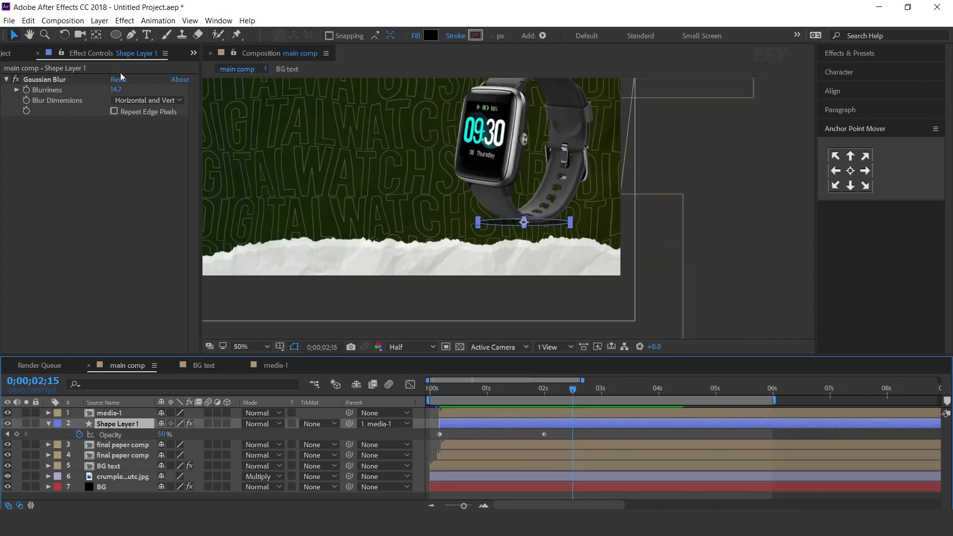
left_click_drag(112, 88, 180, 93)
left_click(764, 226)
Preview the watch reveal with its softened shadow in the main comp, starting near 0;00;00;03
key("comma")
scroll(544, 222, "up", 2)
left_click(435, 390)
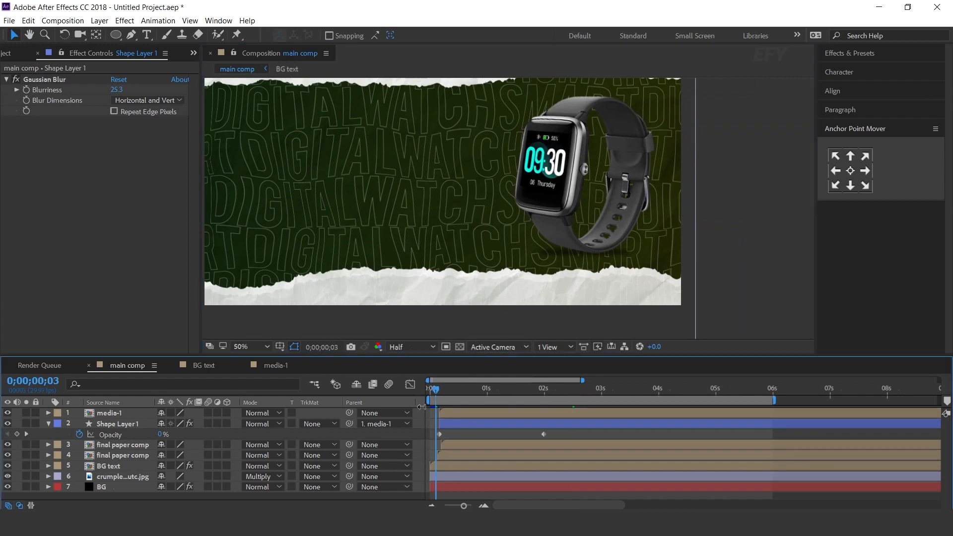
key("space")
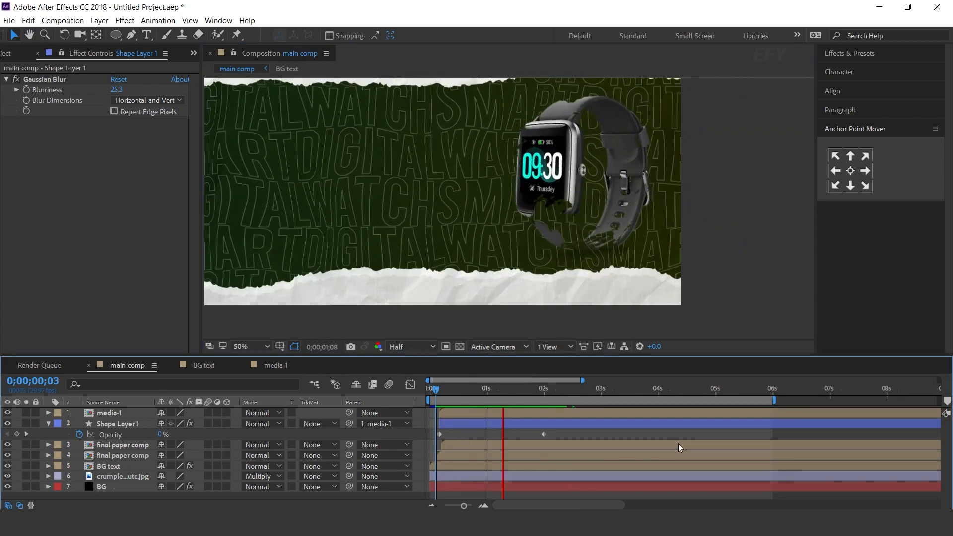
key("space")
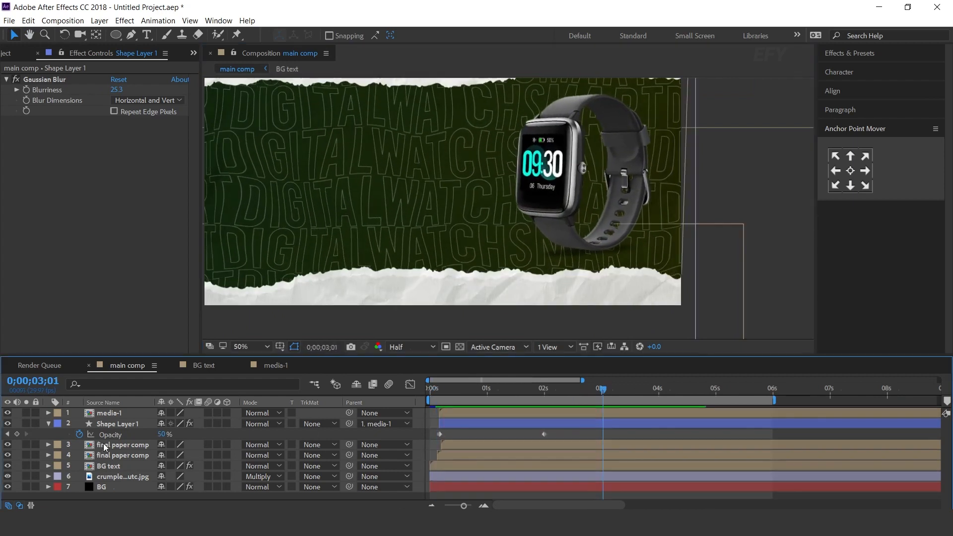
left_click(48, 423)
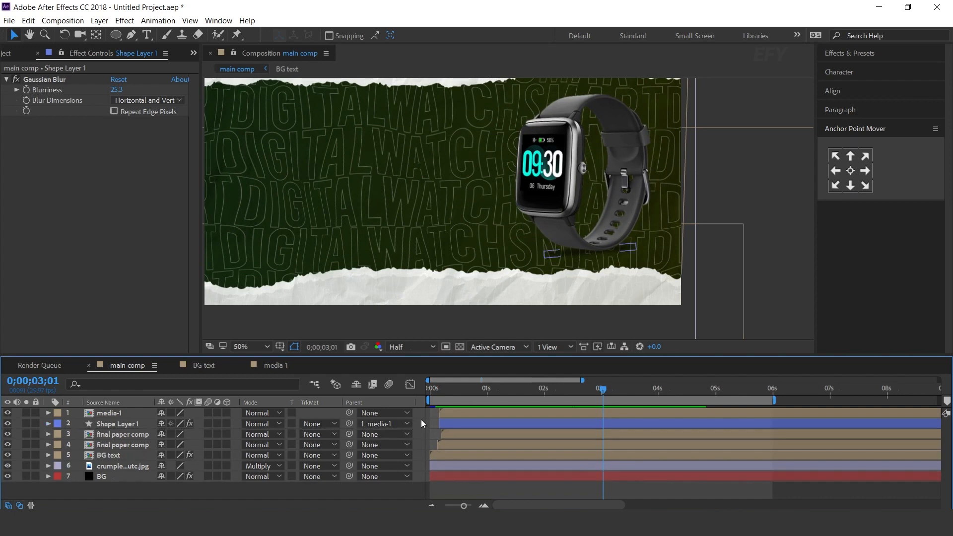
left_click_drag(678, 194, 751, 233)
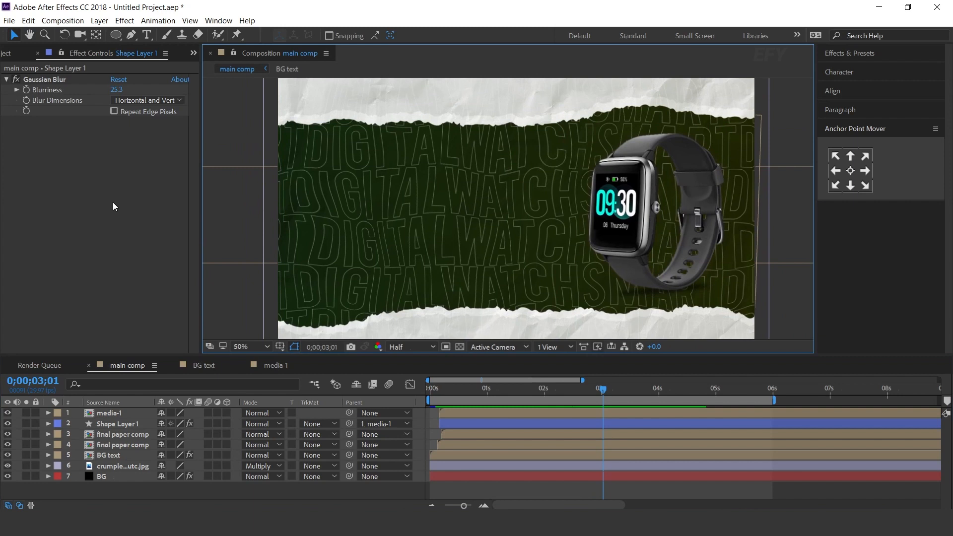
Create a new 1920 x 1080 composition named text-1
left_click(16, 54)
left_click(39, 347)
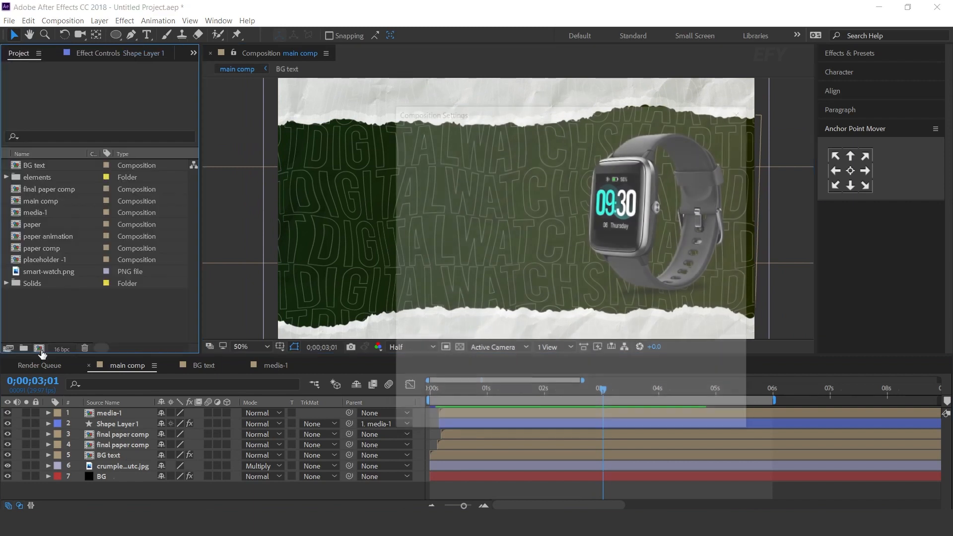
double_click(475, 197)
type("1920")
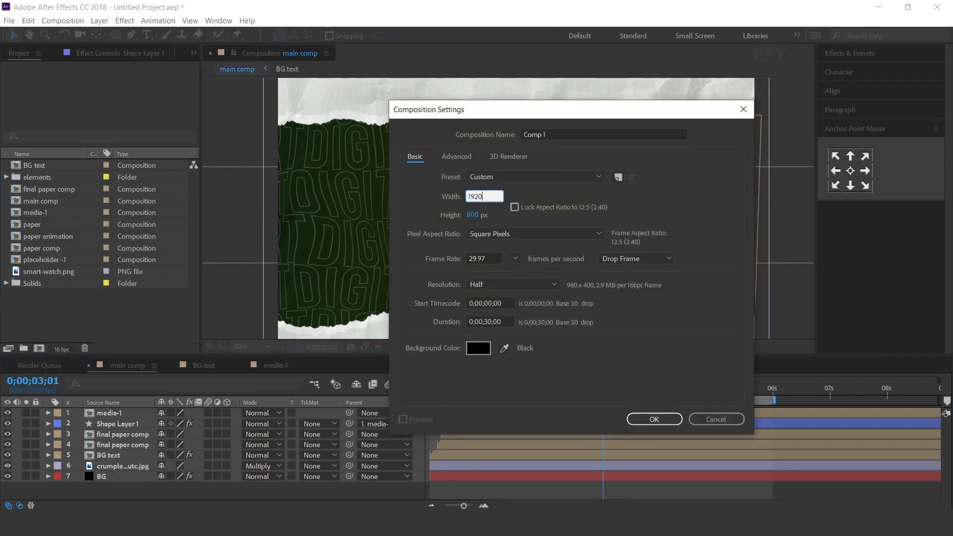
key("Tab")
type("1080")
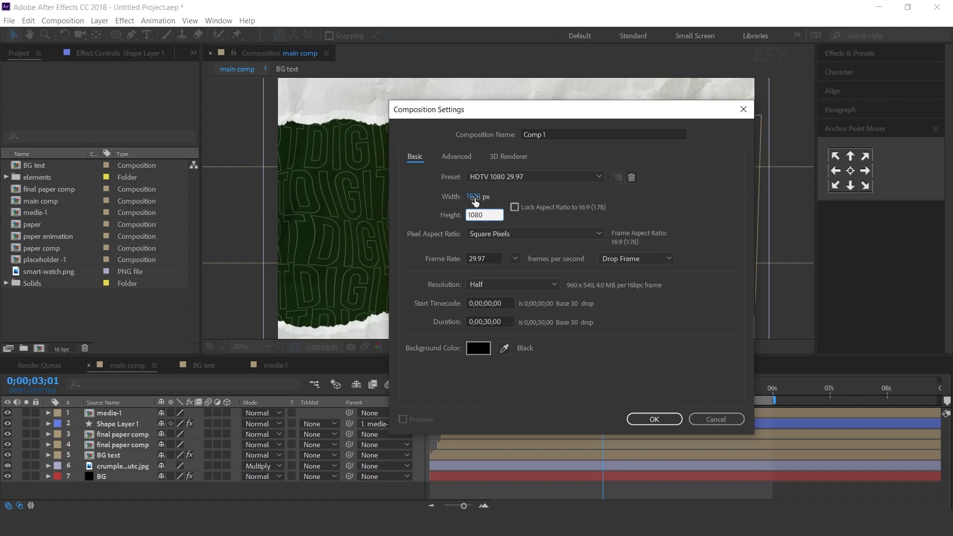
left_click(554, 133)
type("text-1")
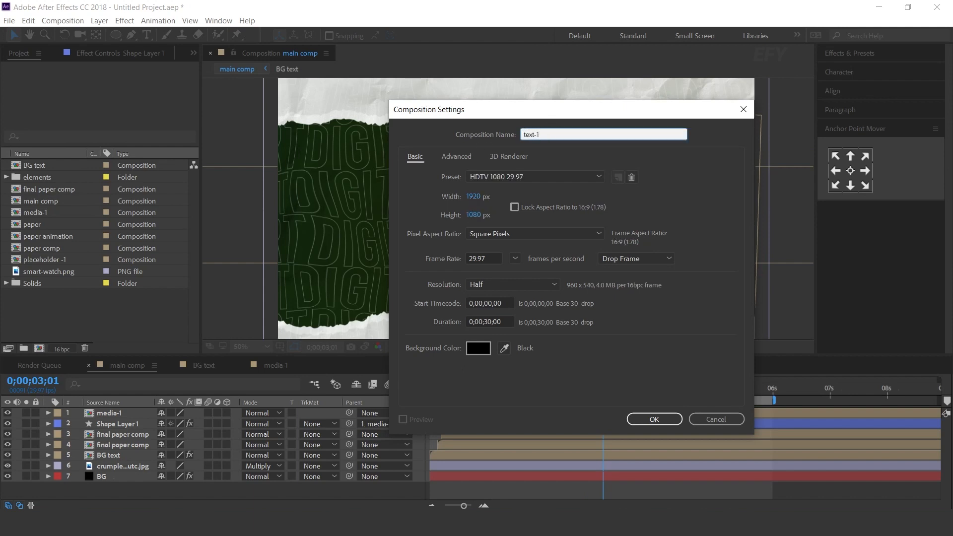
key("Return")
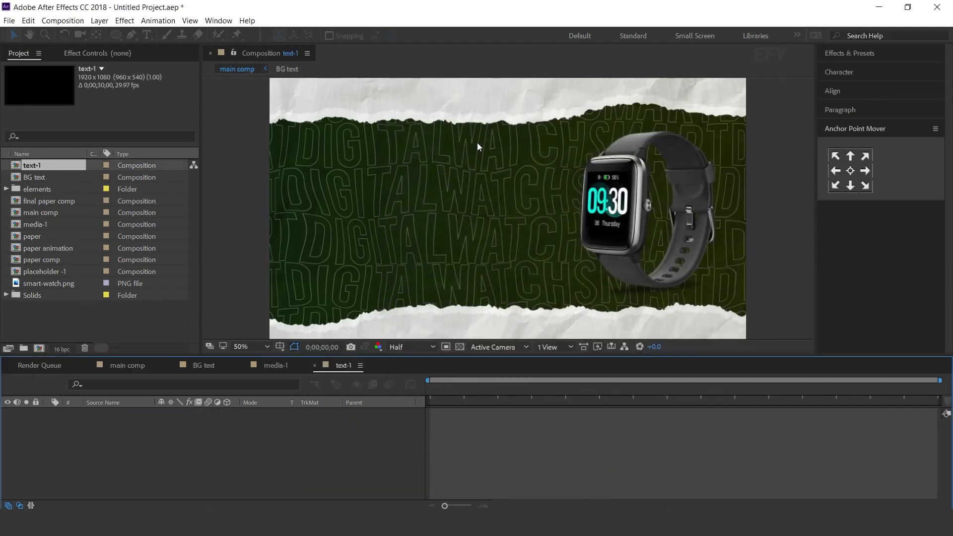
Add the white two-line text "SMART DIGITAL NEW WATCH" near the centre of text-1 in Zing Rust Demo, 200 px
left_click(75, 326)
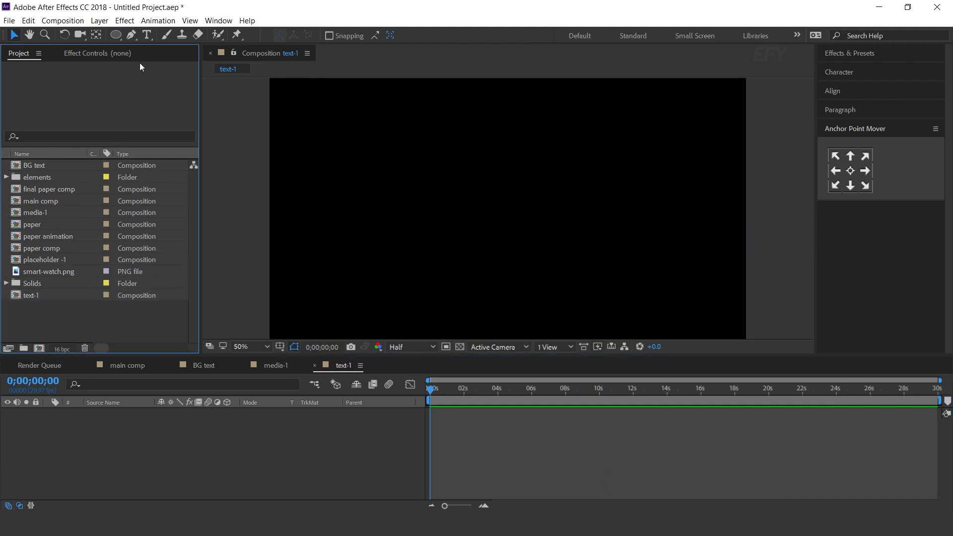
left_click(148, 35)
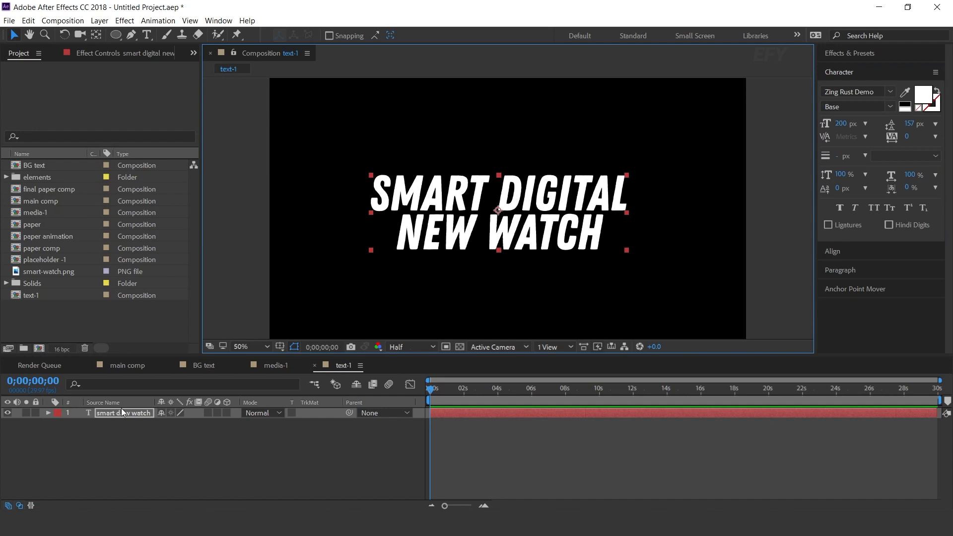
Apply Gradient Ramp to the title text and place the ramp diagonally from about 332, 284 to about 1480, 804
left_click(121, 412)
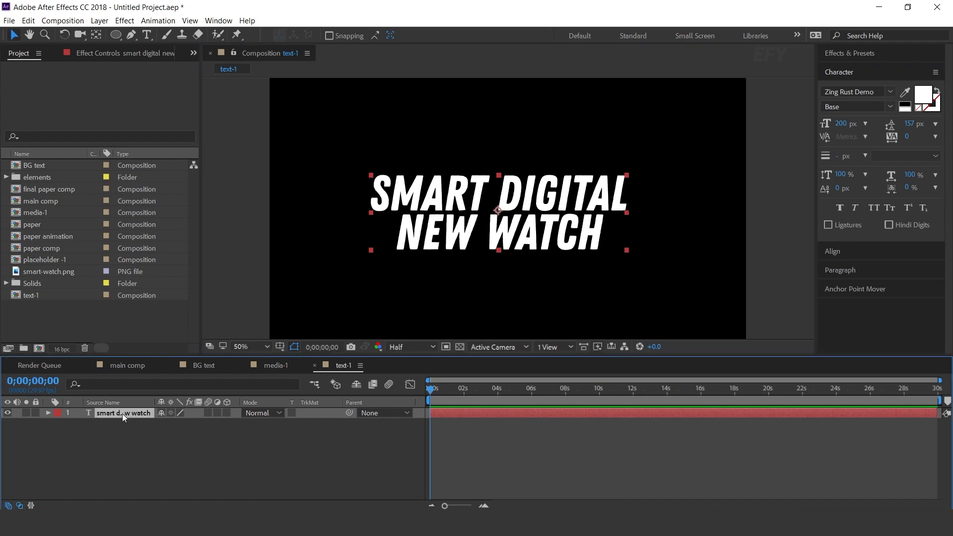
key("ctrl+space")
type("grad")
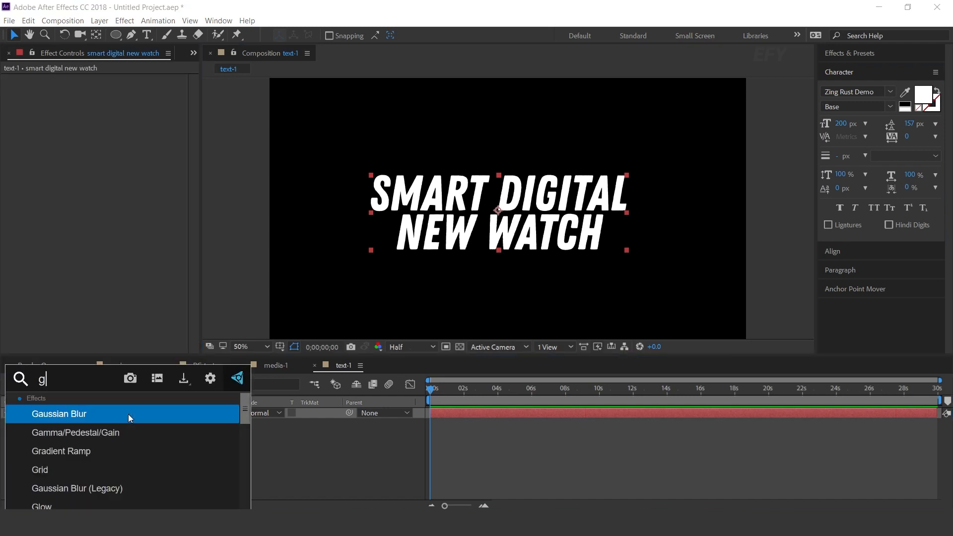
key("Return")
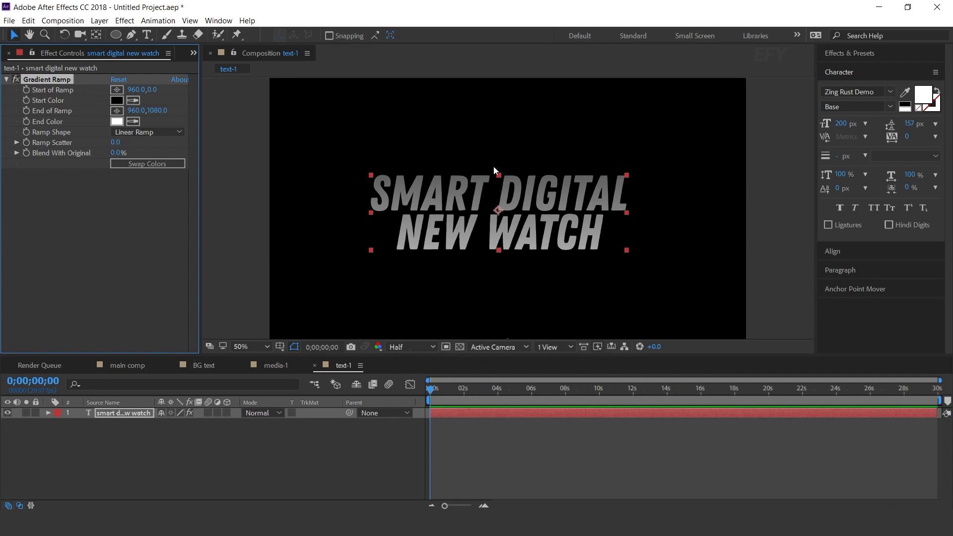
key("comma")
left_click_drag(506, 141, 430, 176)
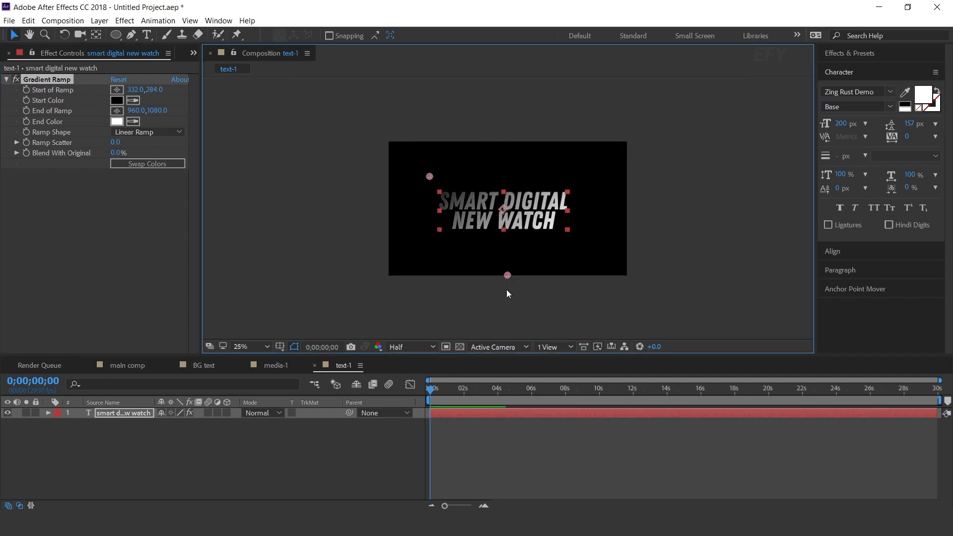
left_click_drag(507, 276, 572, 241)
key("period")
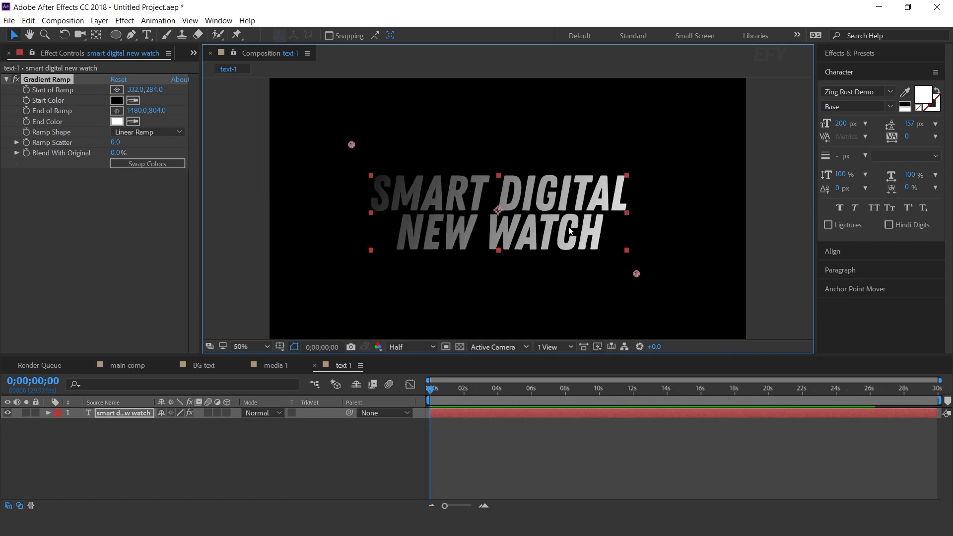
Set the Gradient Ramp's start colour to magenta-purple and its end colour to golden yellow (FFC41D)
left_click(117, 100)
left_click(285, 176)
left_click_drag(224, 170, 262, 145)
mouse_move(292, 178)
left_mouse_down()
mouse_move(290, 168)
mouse_move(292, 178)
left_mouse_up()
left_click(403, 149)
left_click(117, 122)
left_click_drag(285, 262, 285, 287)
left_click_drag(238, 164, 245, 158)
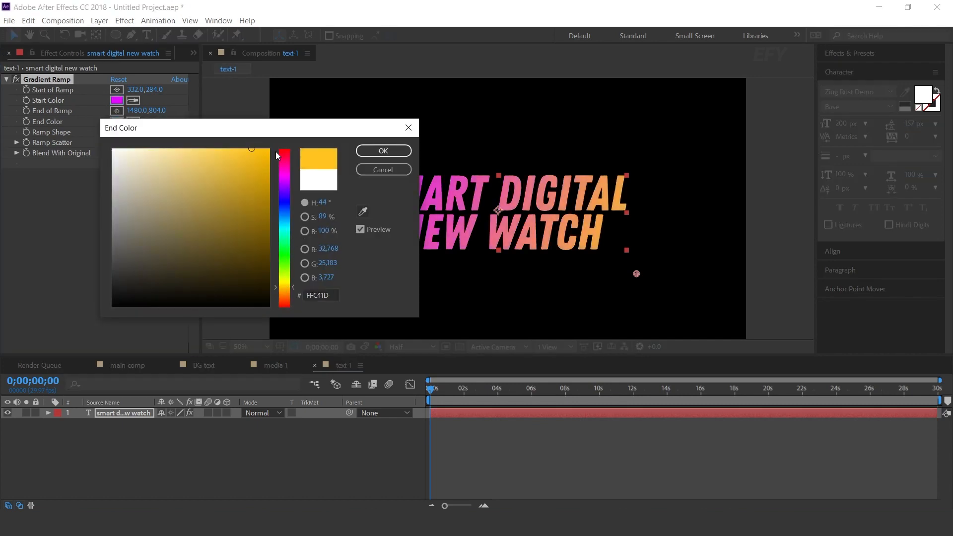
left_click(383, 150)
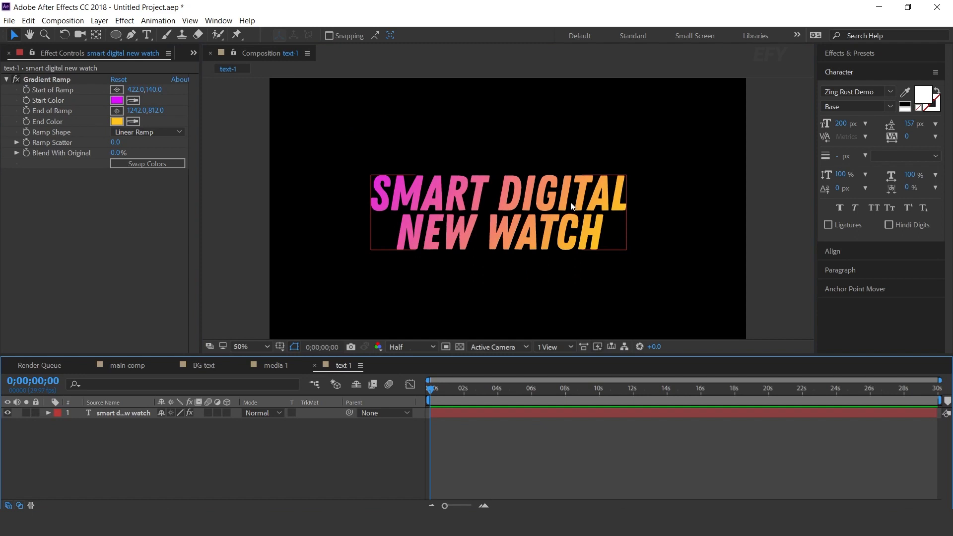
Add a text animator with Position and Opacity properties to the title layer in text-1
left_click(102, 413)
left_click(48, 412)
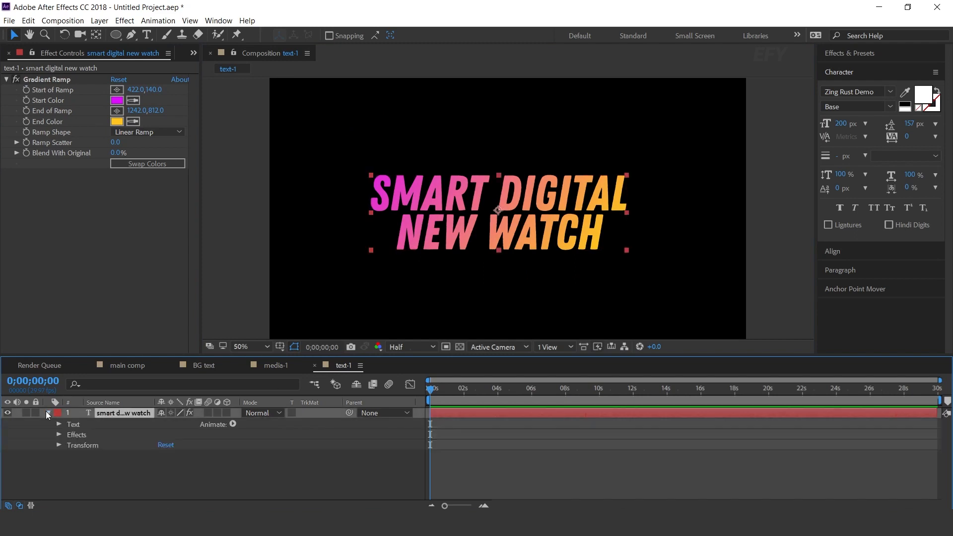
left_click(233, 424)
left_click(255, 232)
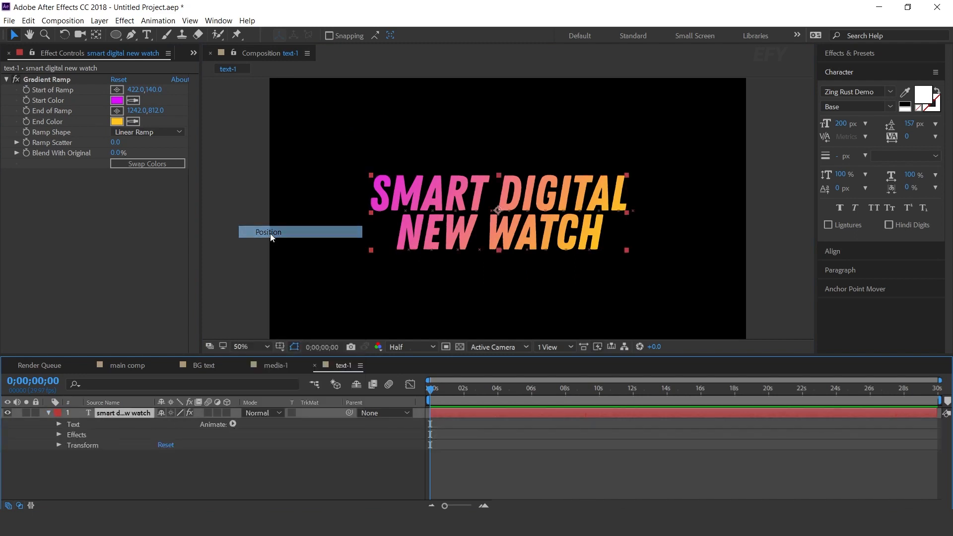
left_click(233, 425)
left_click(268, 278)
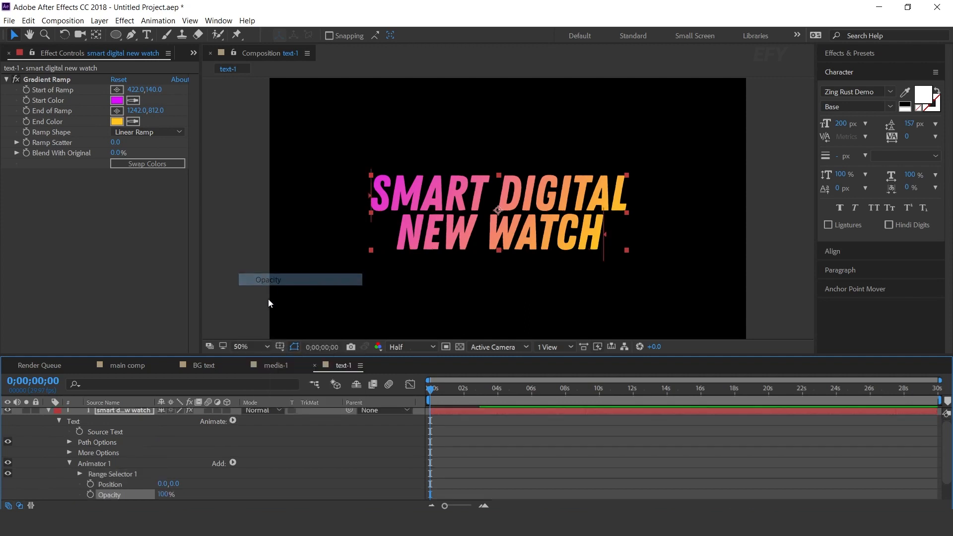
Set the title's text animator position to -1000, 0 and its opacity to 0%
scroll(268, 472, "down", 1)
left_click(162, 462)
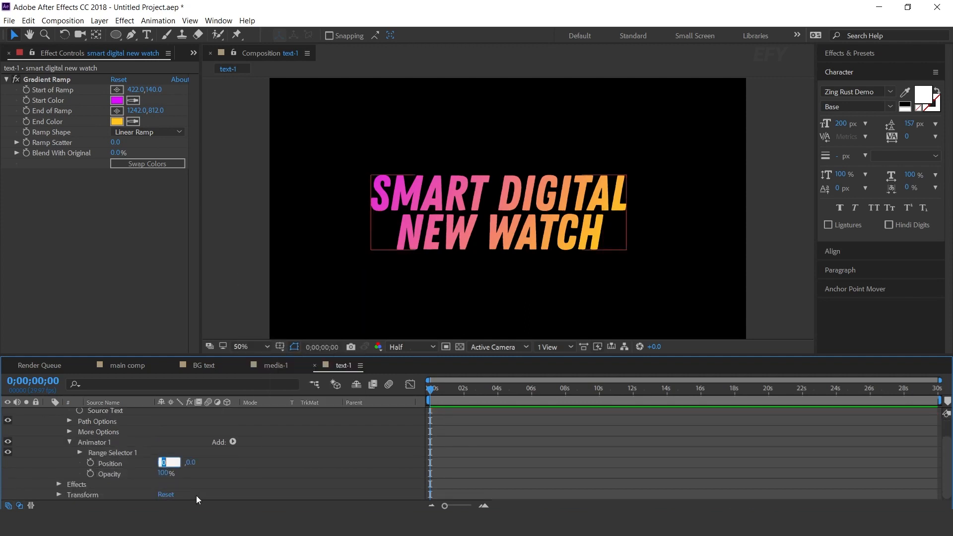
type("-1000")
key("Return")
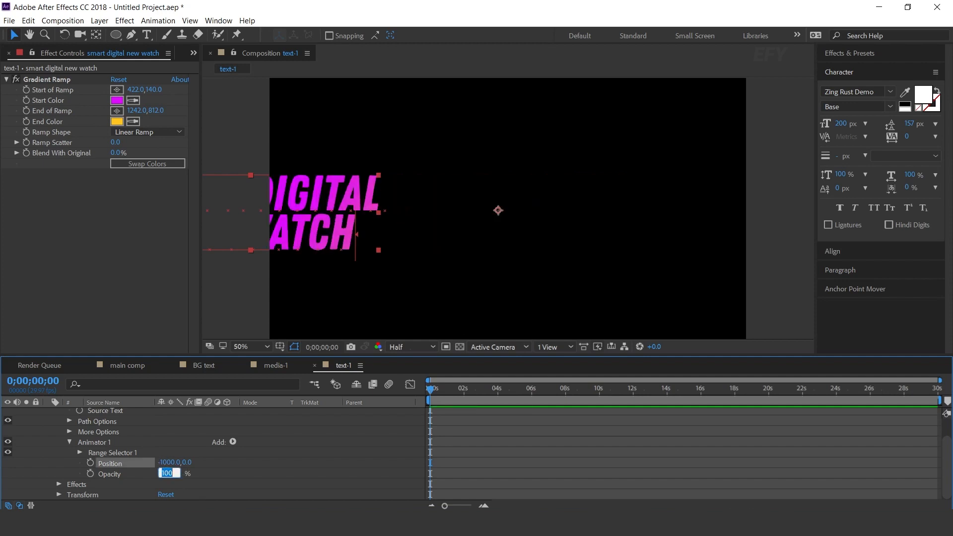
type("0")
key("Return")
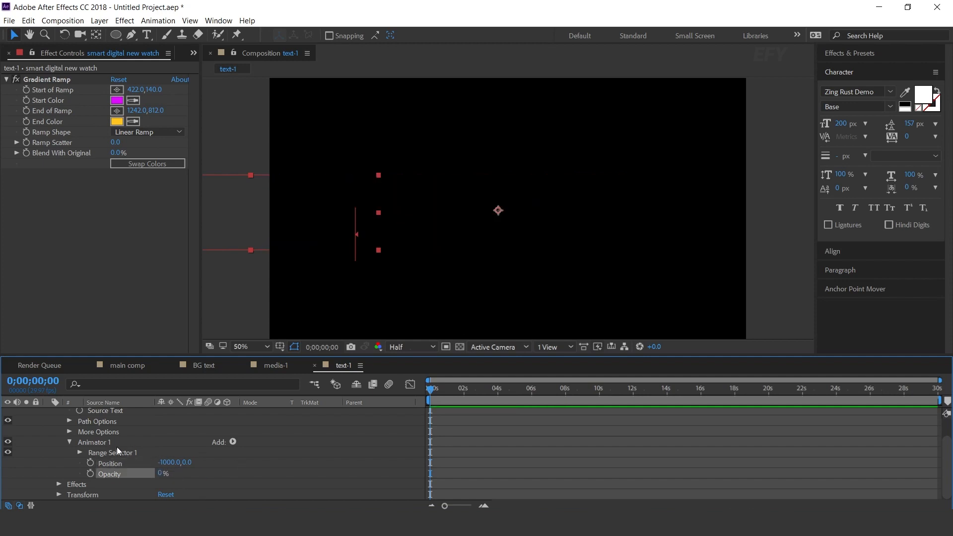
Add an Expression Selector to Animator 1 and copy the whole script from delay script.txt in Notepad
left_click(115, 444)
left_click(232, 441)
mouse_move(253, 457)
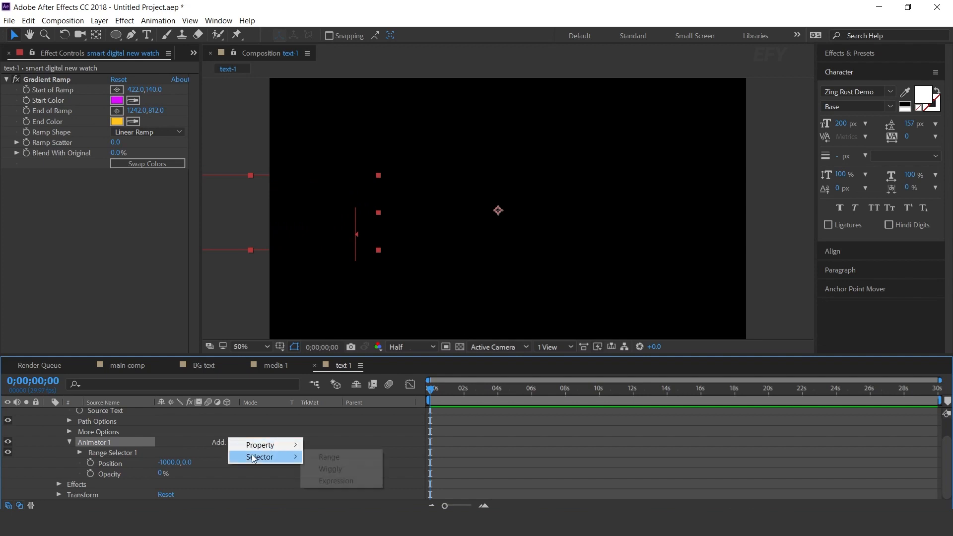
left_click(346, 481)
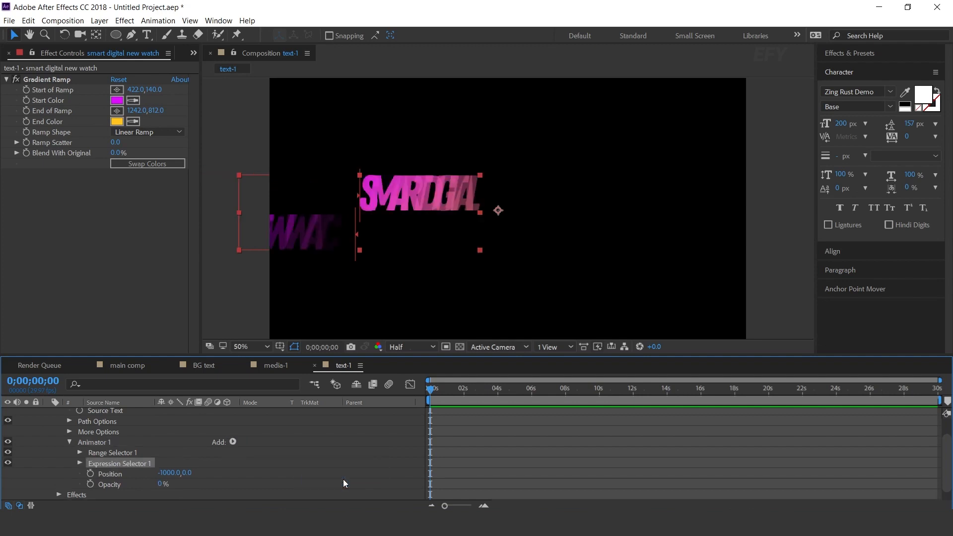
key("alt+Tab")
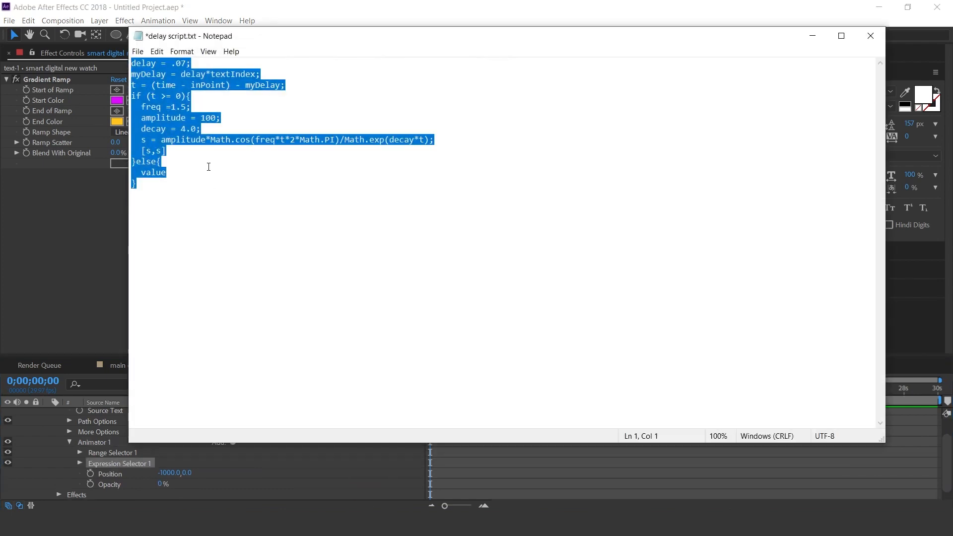
left_click(812, 36)
Base Expression Selector 1 on Words
left_click(79, 463)
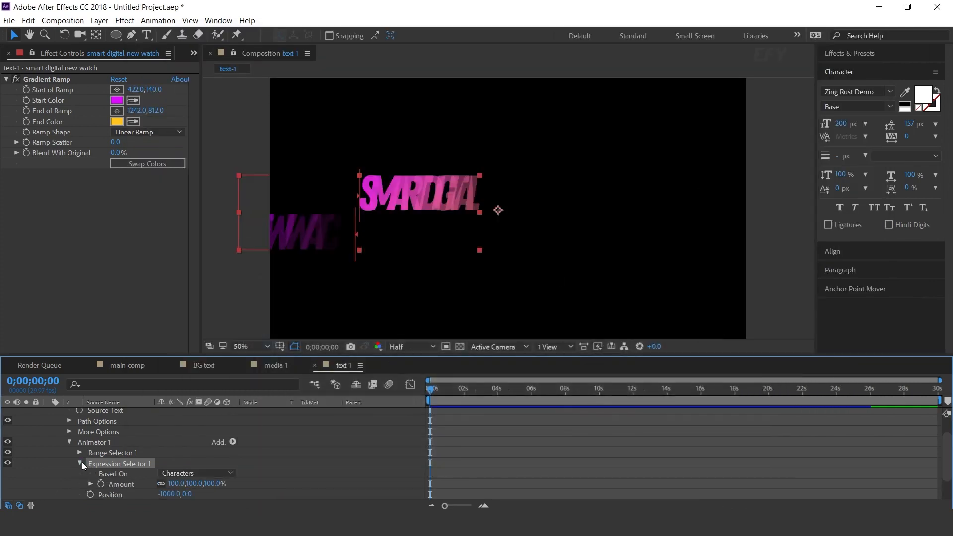
left_click(177, 474)
left_click(207, 449)
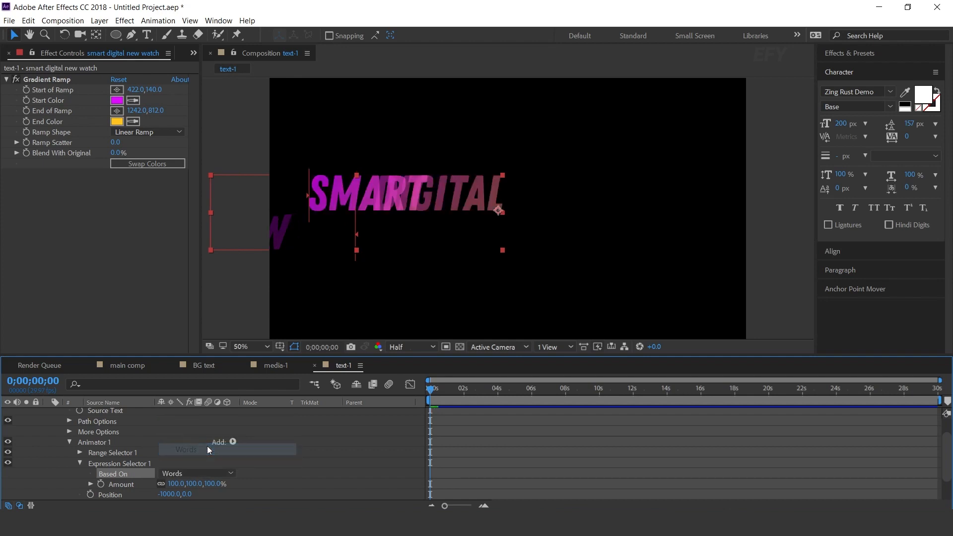
Paste the copied delay script as the expression on the Expression Selector's Amount and preview the title animation
scroll(209, 451, "down", 3)
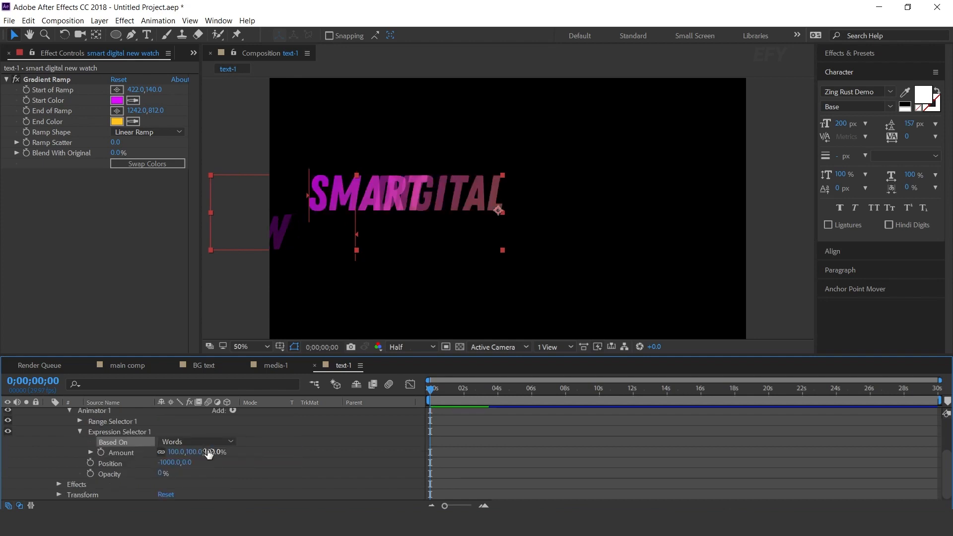
left_click(100, 452, "alt")
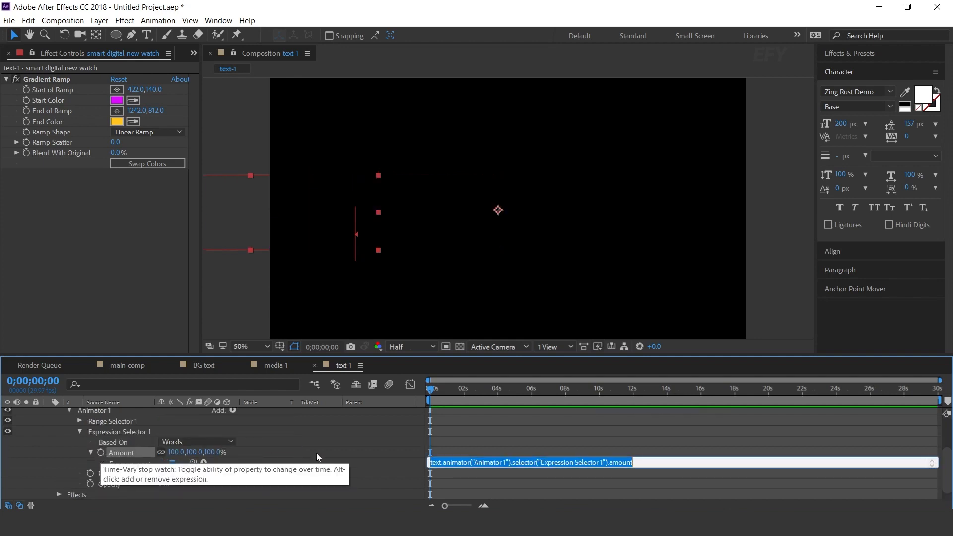
key("ctrl+v")
left_click(518, 433)
key("space")
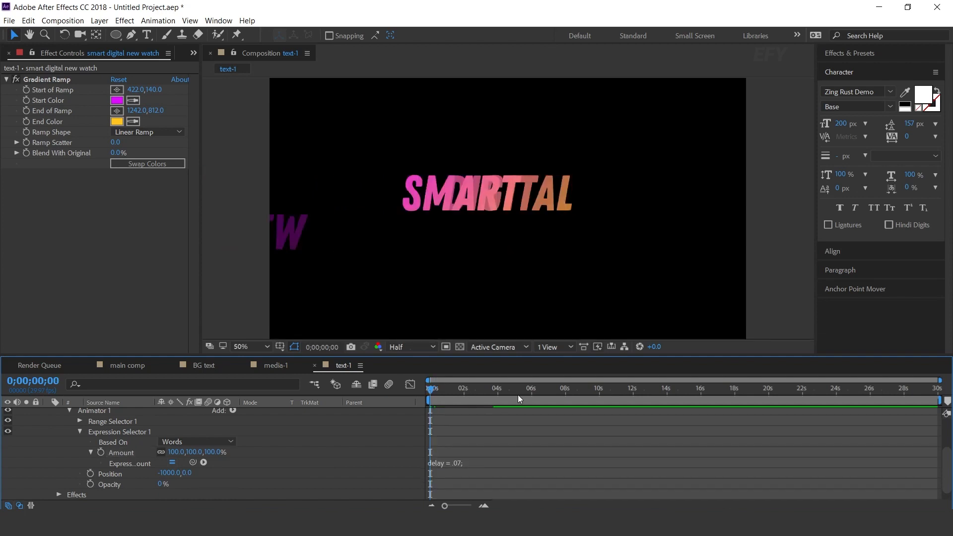
left_click(531, 394)
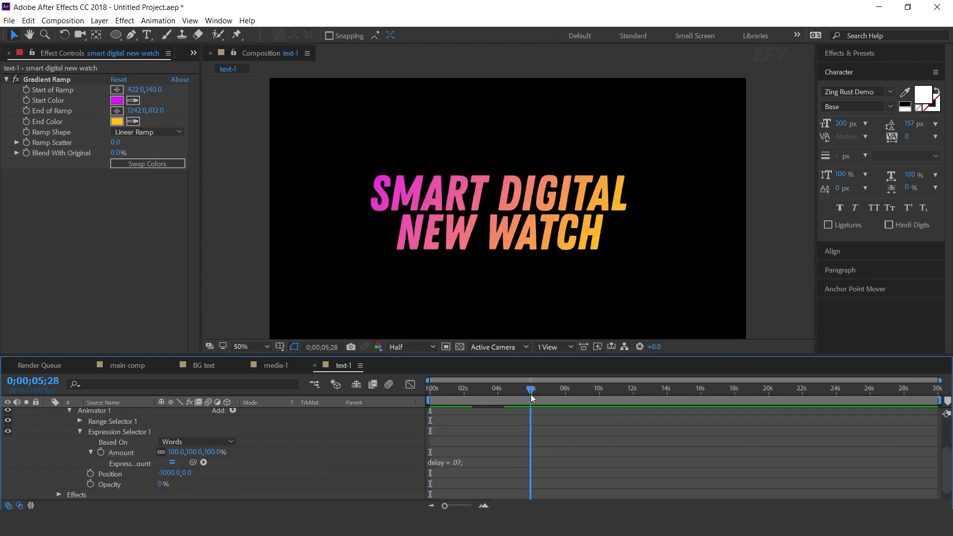
Duplicate the title layer and remove the Gradient Ramp effect from the lower copy
scroll(292, 461, "up", 5)
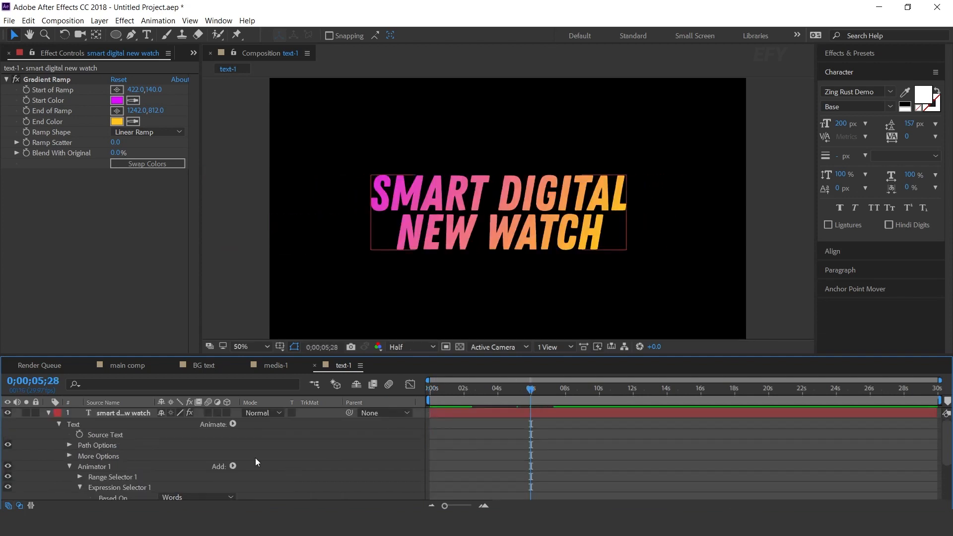
left_click(48, 413)
left_click(122, 413)
key("ctrl+d")
left_click(130, 424)
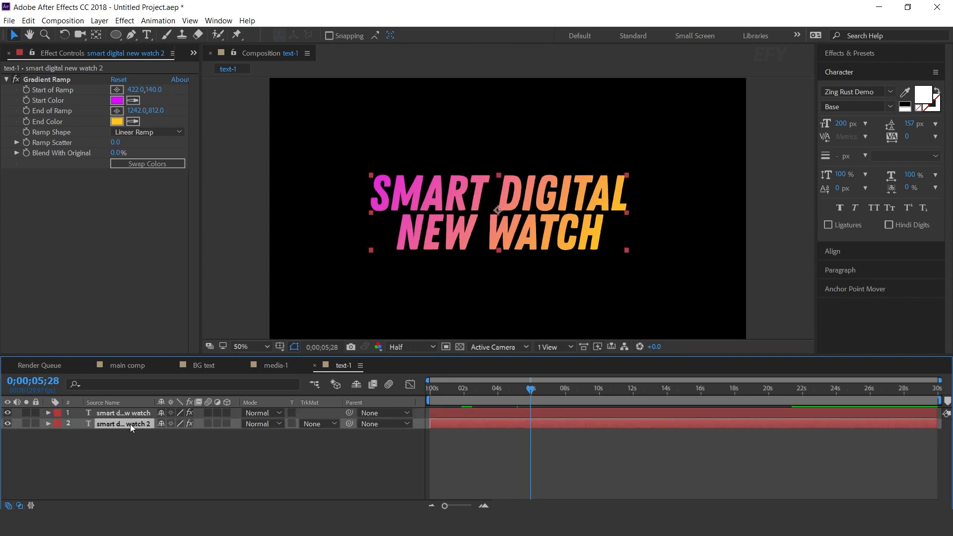
left_click(47, 78)
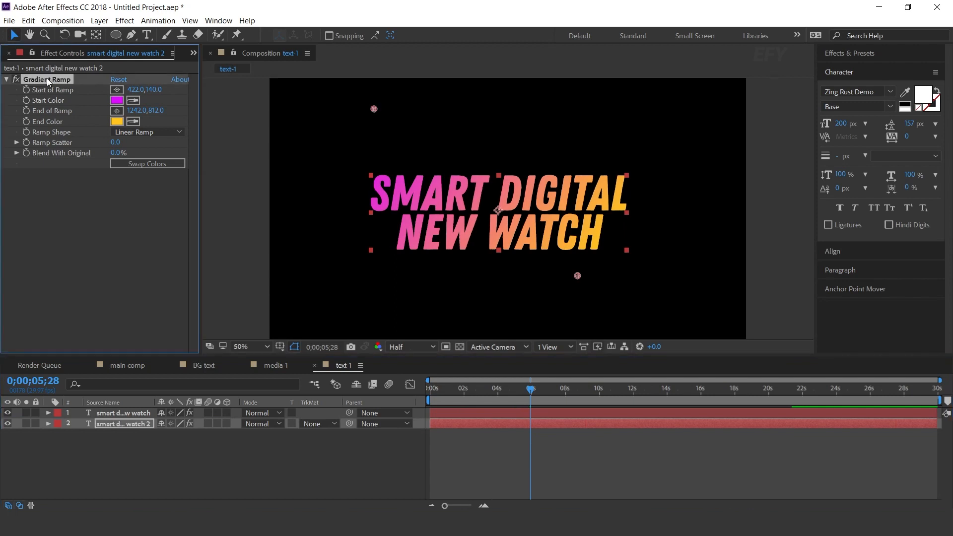
key("Delete")
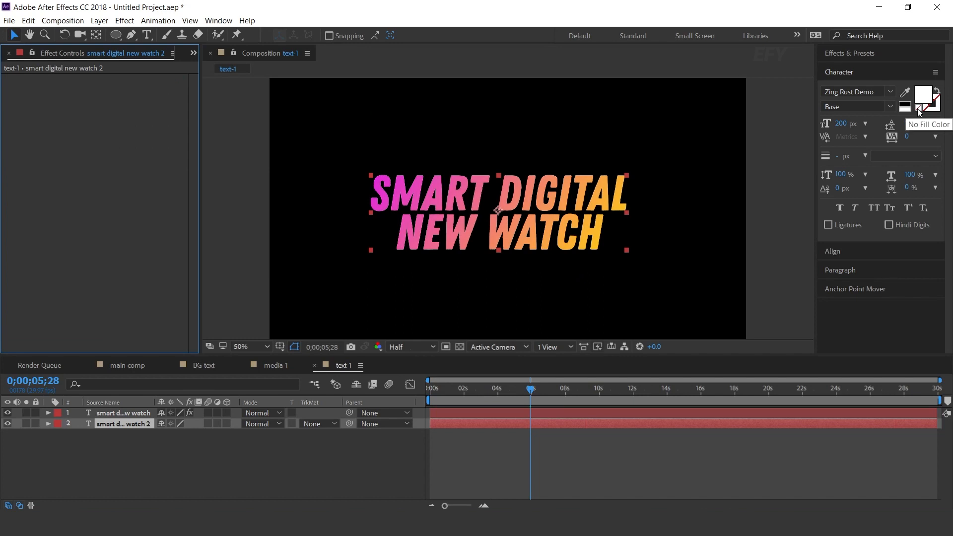
Give the lower title copy no fill and a white stroke 30 px wide
left_click(919, 110)
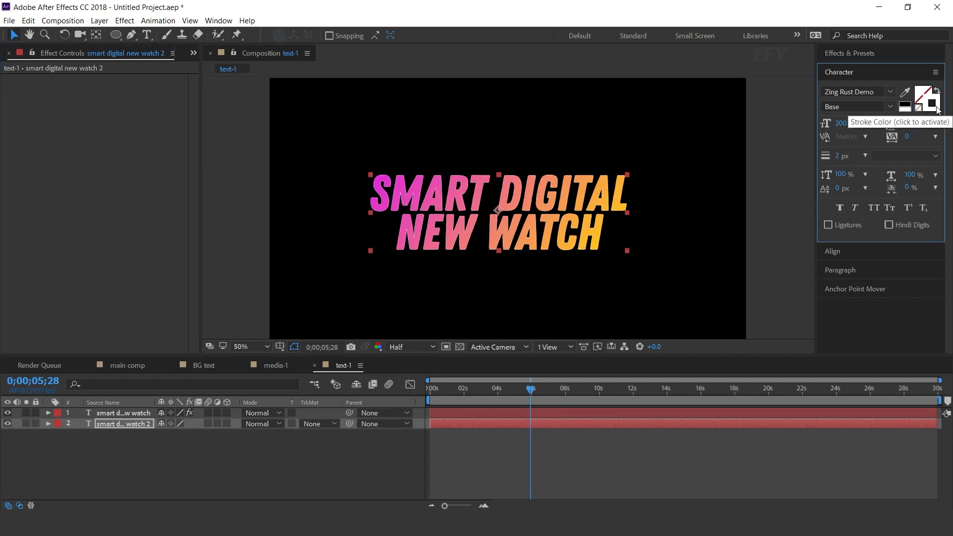
left_click(842, 155)
type("3")
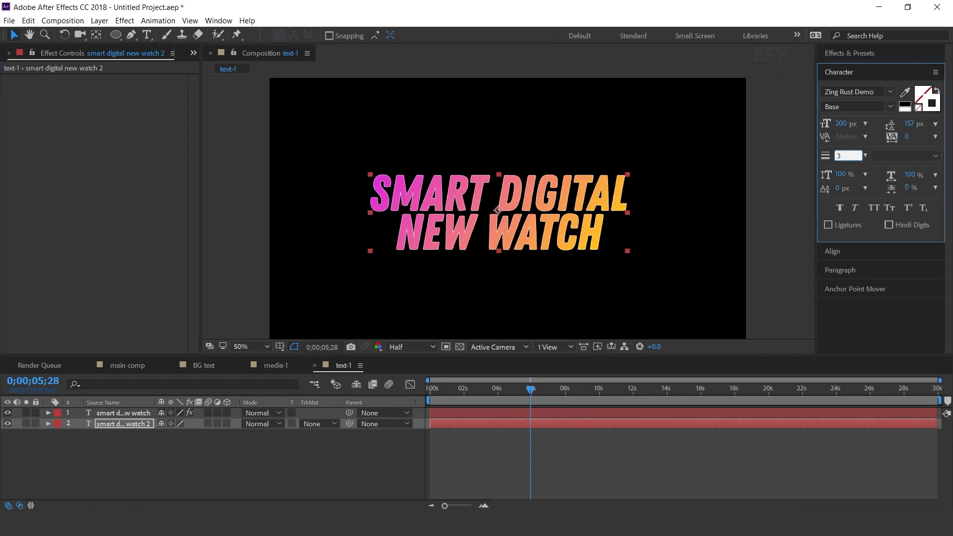
type("0")
key("Return")
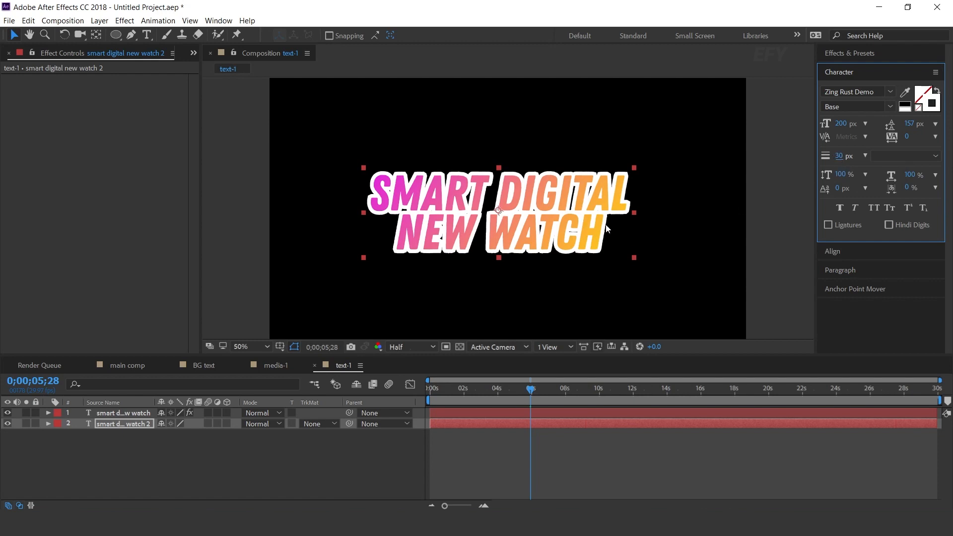
Preview the outlined title animation from the start and enable motion blur on both title layers
left_click(374, 447)
left_click(432, 388)
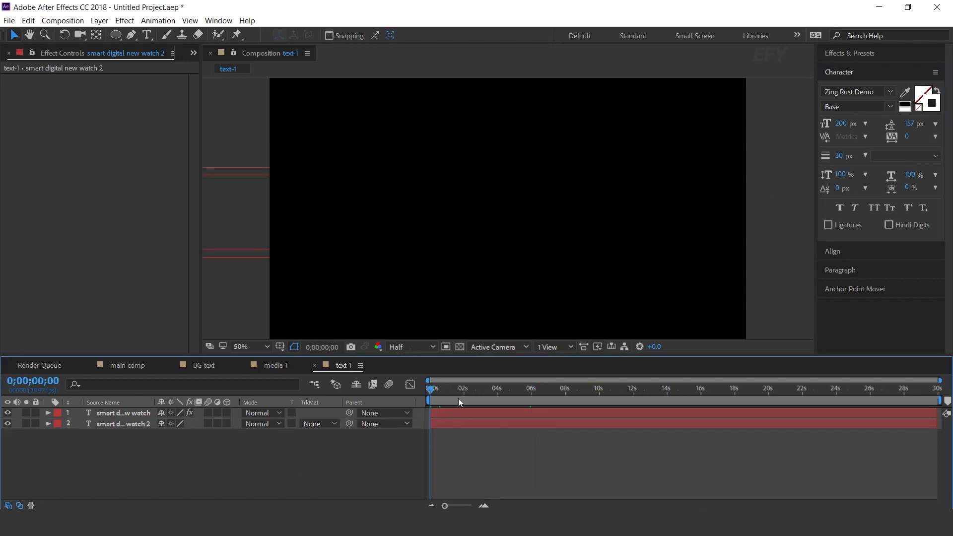
key("space")
left_click_drag(519, 389, 510, 390)
left_click(130, 413)
left_click(131, 425, "shift")
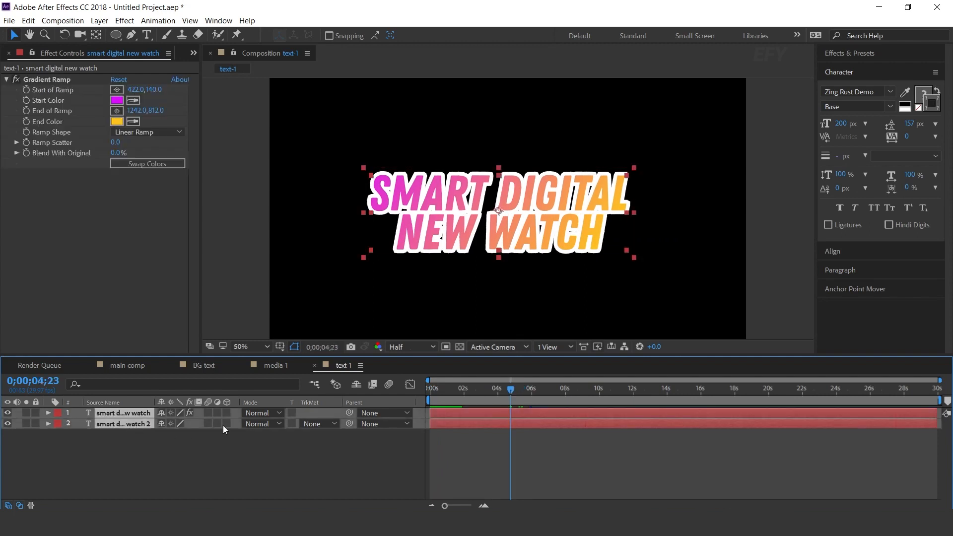
left_click(218, 453)
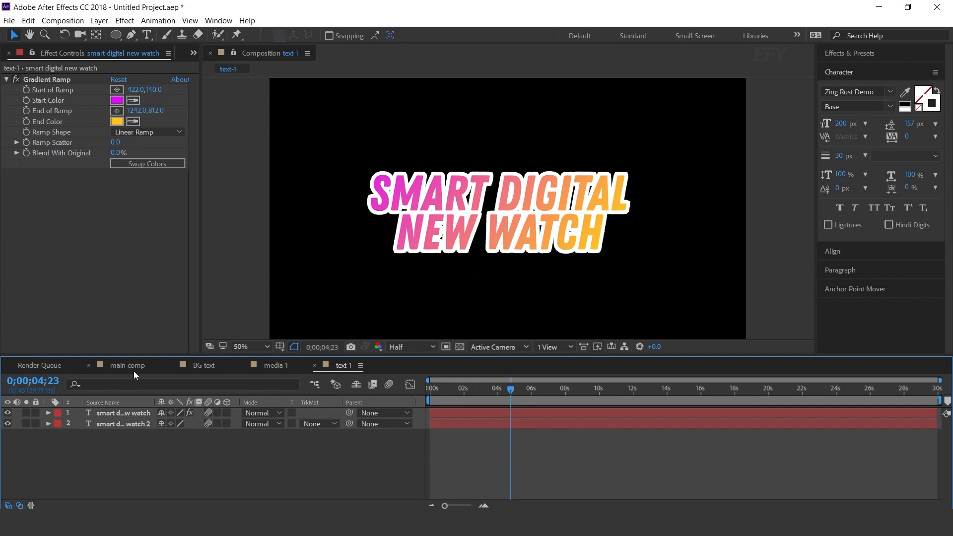
Add the text-1 composition as the top layer of main comp and place its title beside the watch
left_click(132, 369)
left_click(7, 56)
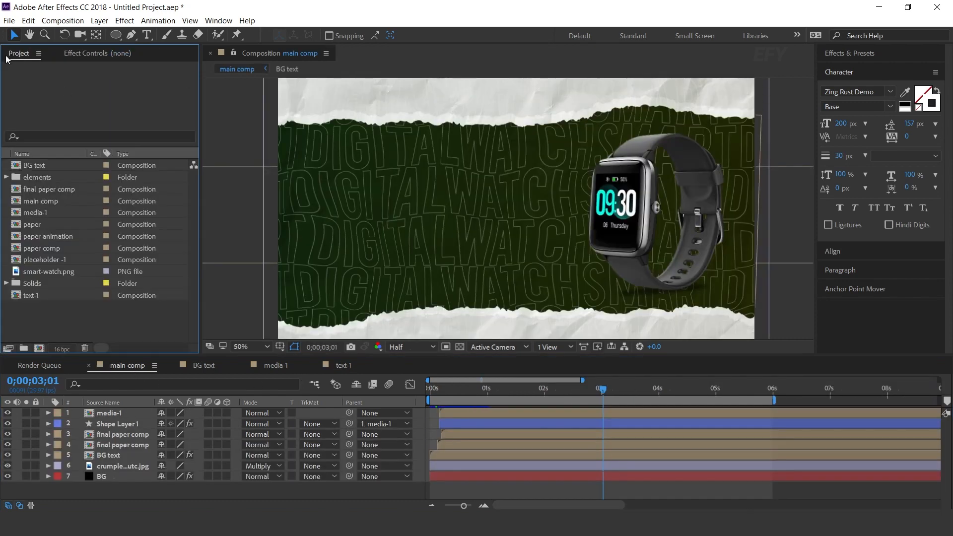
left_click(28, 296)
left_click_drag(25, 295, 110, 416)
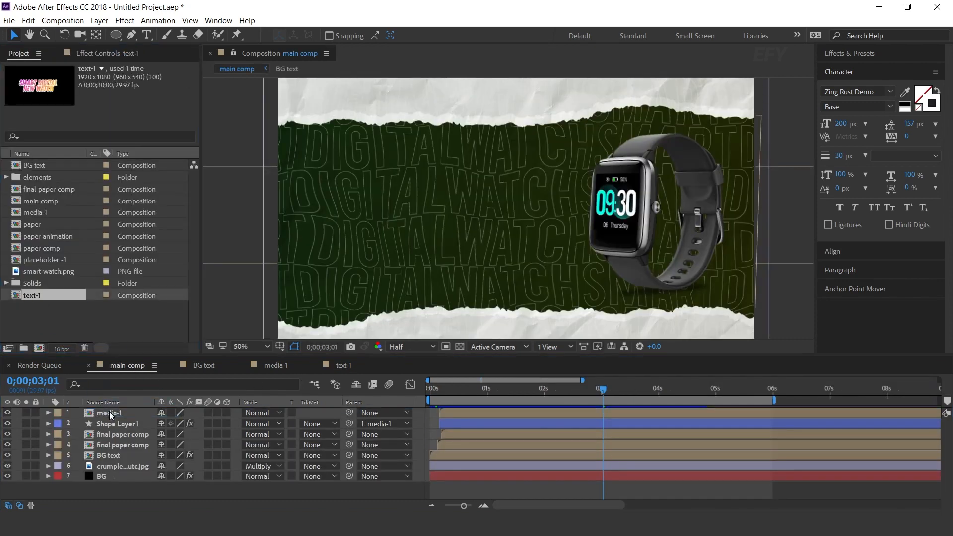
left_click_drag(498, 227, 426, 233)
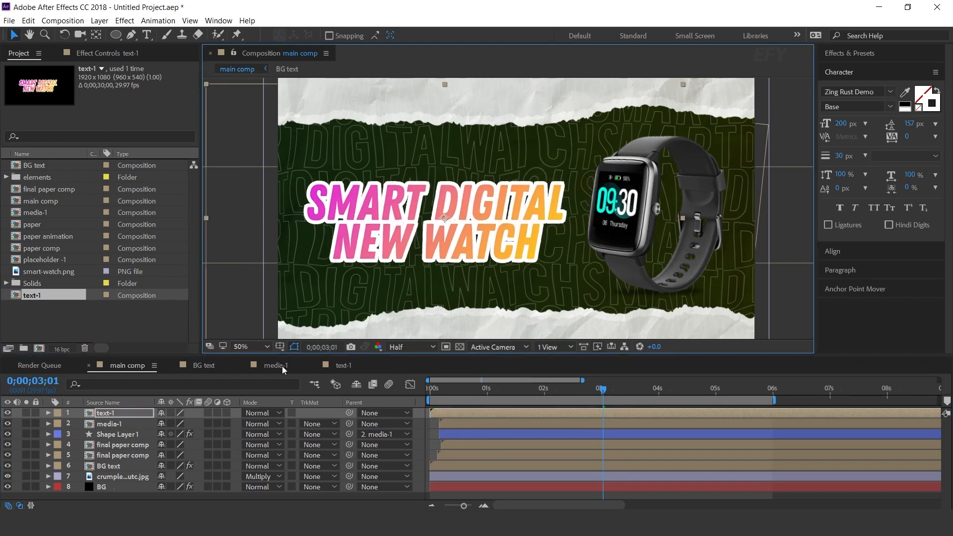
Rotate the text-1 layer counterclockwise so the title slants upward toward the watch, and nudge it slightly right
key("r")
left_click_drag(171, 423, 173, 424)
left_click_drag(452, 220, 456, 218)
left_click(48, 413)
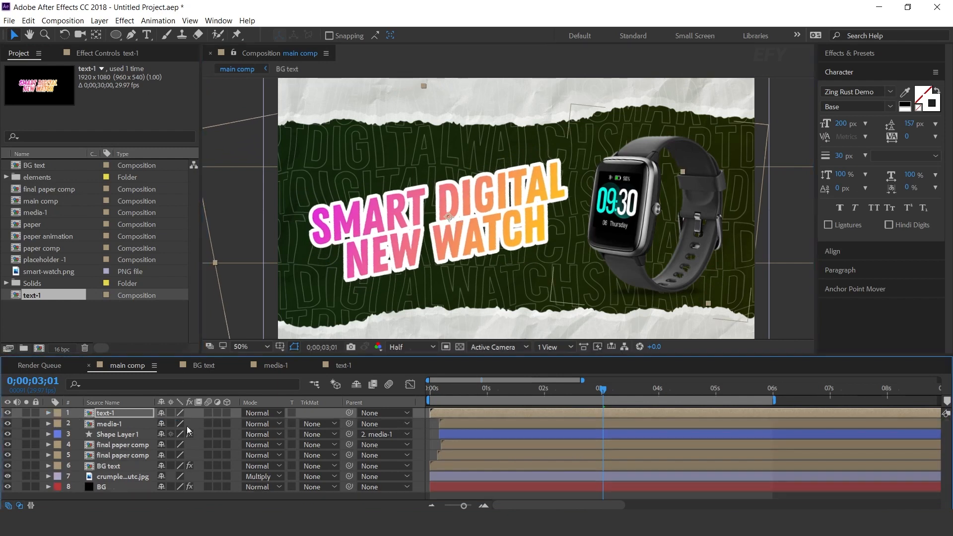
Enable motion blur on the text-1 layer, shift its start a few frames later, and preview main comp from the beginning
left_click(421, 412)
left_click_drag(444, 410, 451, 409)
key("Home")
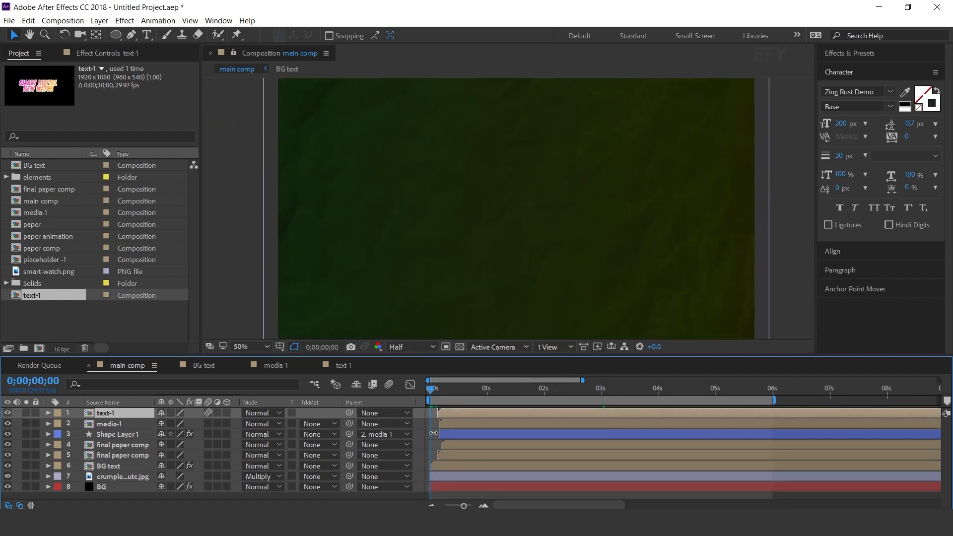
key("space")
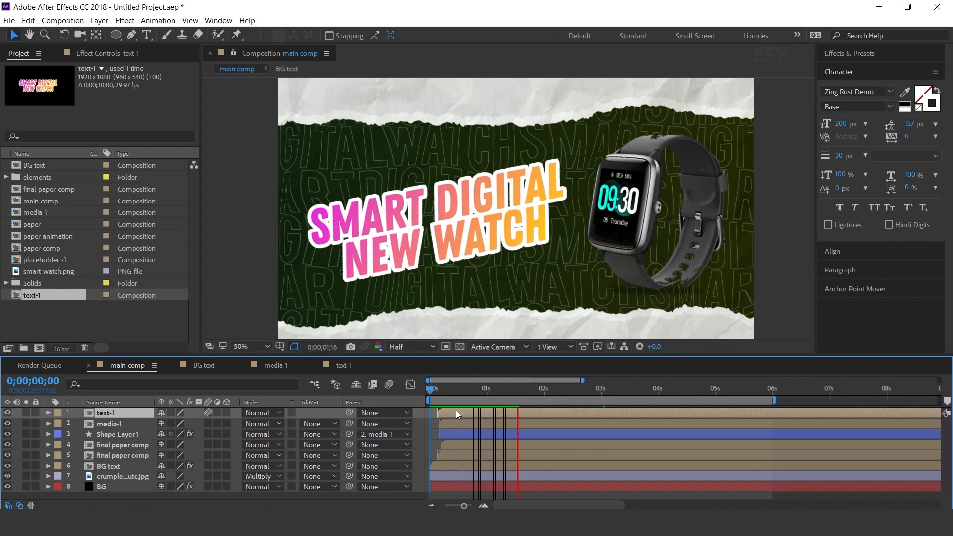
left_click_drag(491, 391, 500, 392)
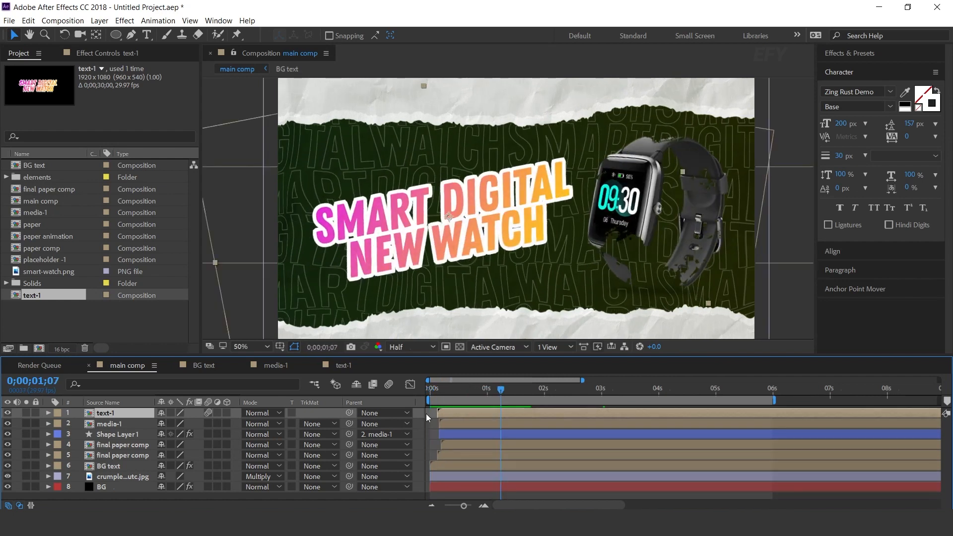
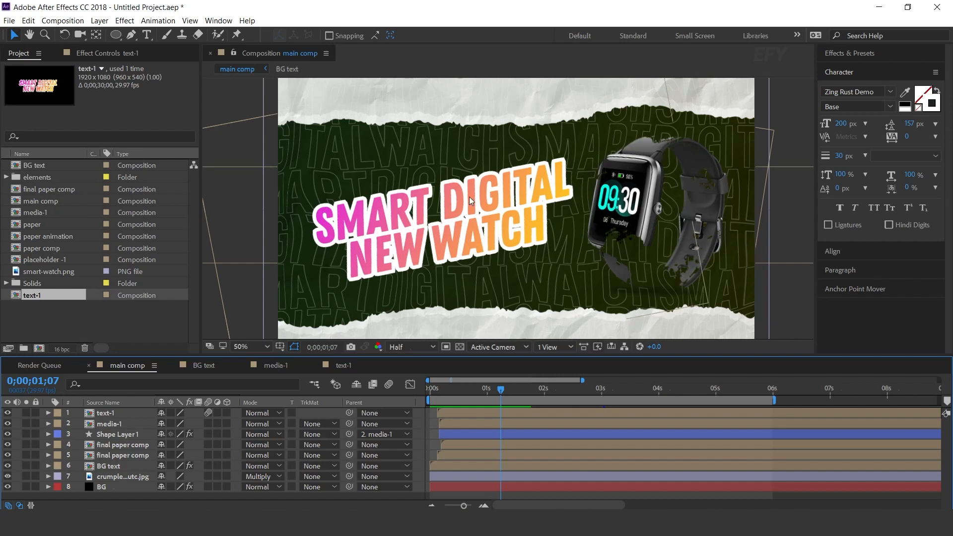
Create a new composition named plus, 500 by 500 px
left_click(48, 324)
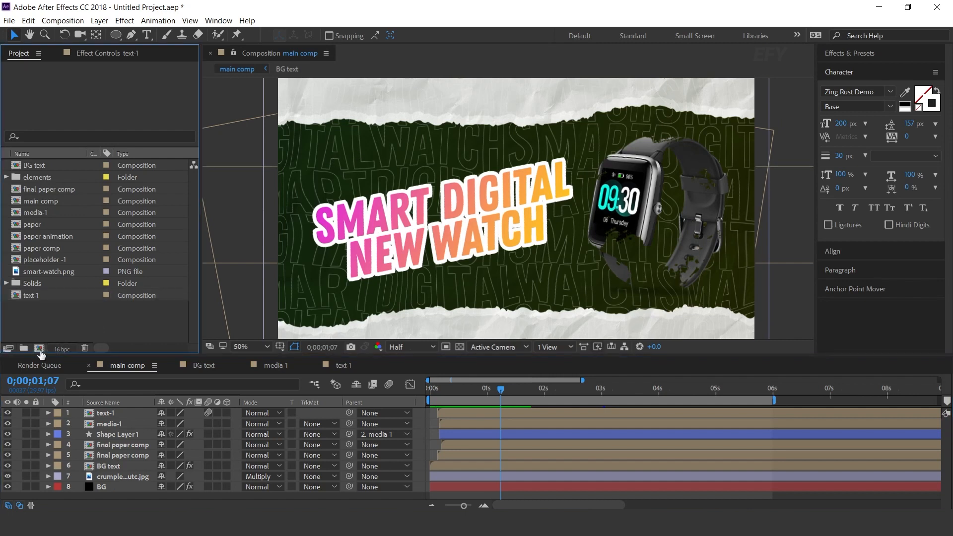
left_click(39, 348)
left_click(468, 197)
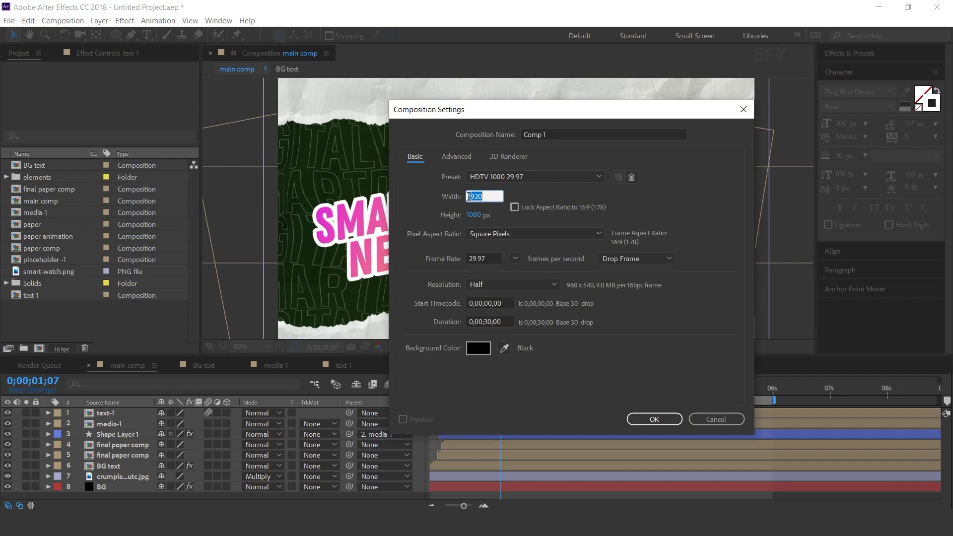
type("500")
key("Tab")
type("500")
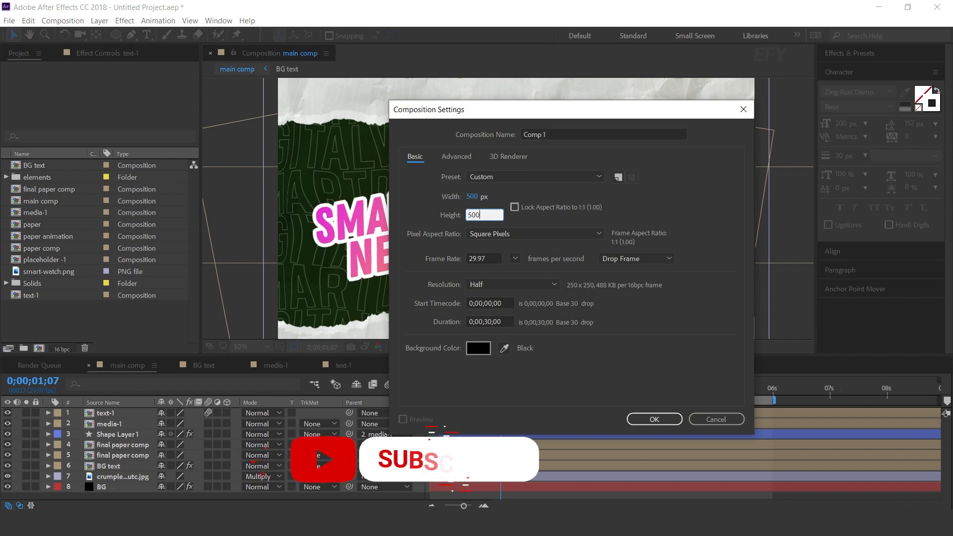
left_click(548, 134)
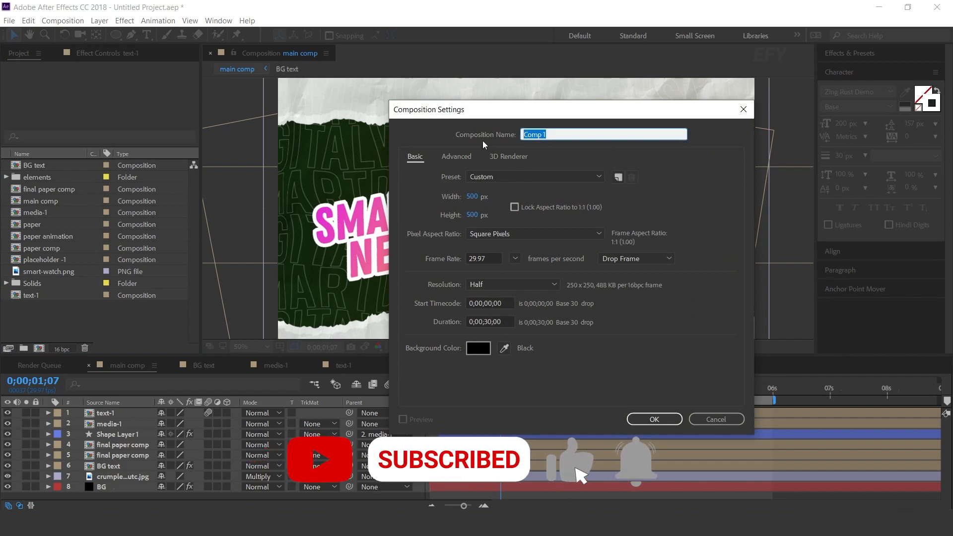
type("plus")
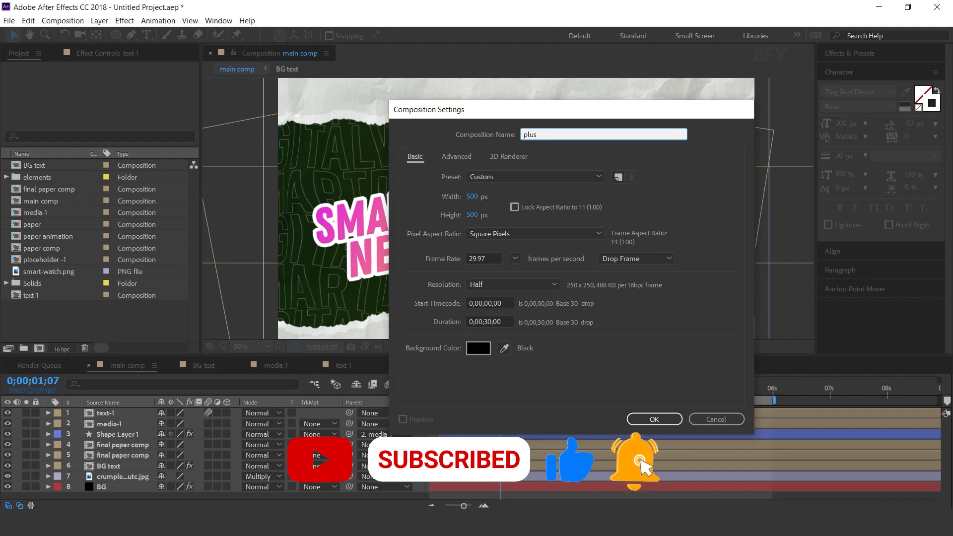
key("Return")
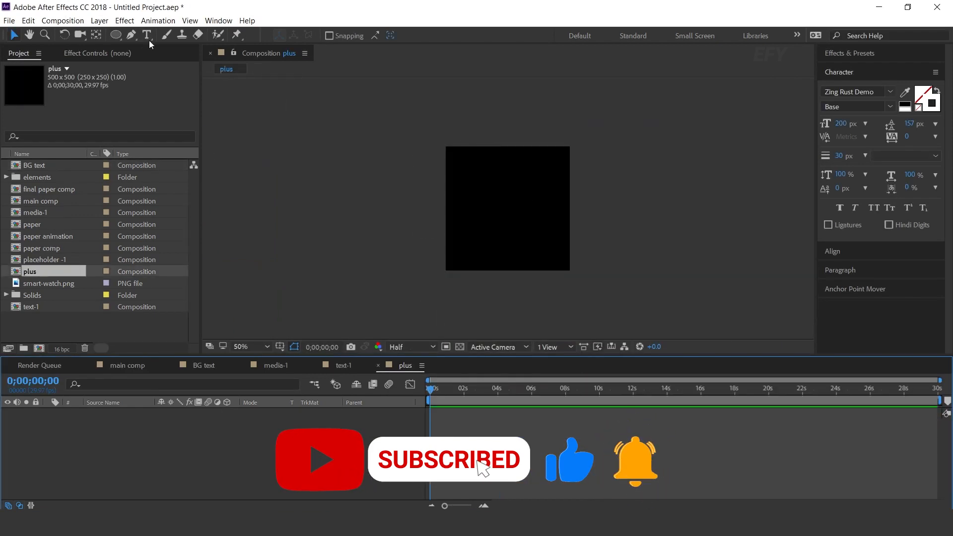
Add an outlined "+" text layer centred in the plus composition and set a 100% Scale keyframe on the first frame
left_click(148, 37)
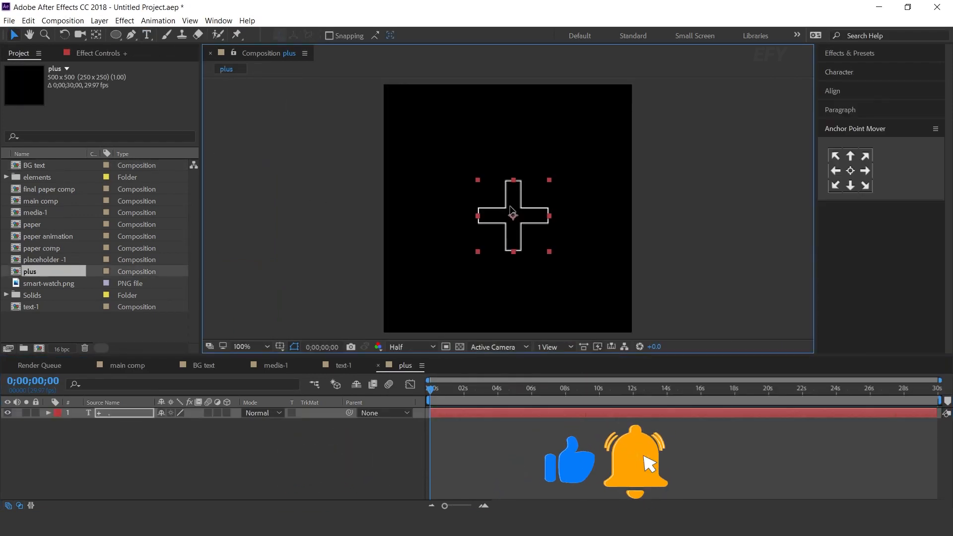
left_click_drag(509, 207, 505, 208)
left_click(111, 413)
key("s")
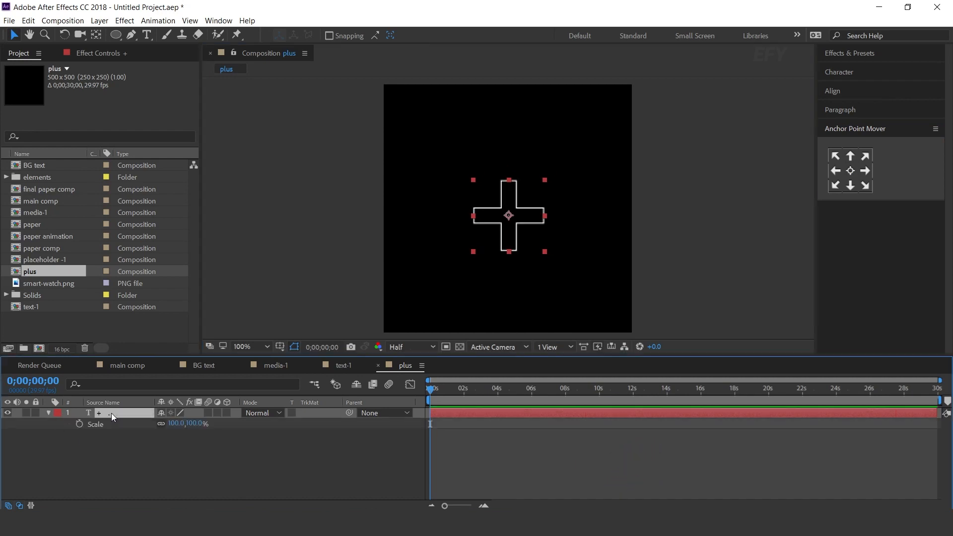
left_click(79, 424)
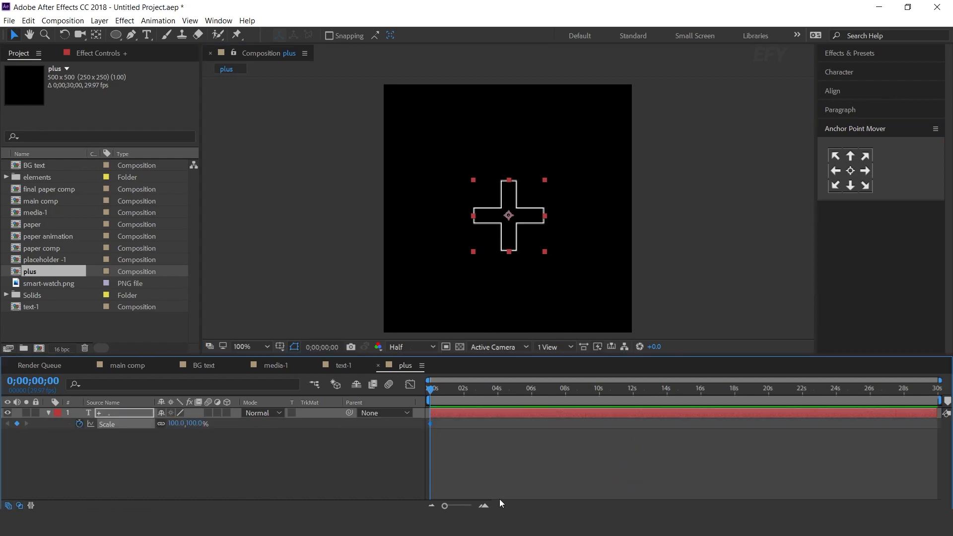
Keyframe the plus sign's Scale alternately smaller and larger every three to four frames up to about 1;10, including 77%, 7% and 90%
left_click(483, 505)
left_click(485, 506)
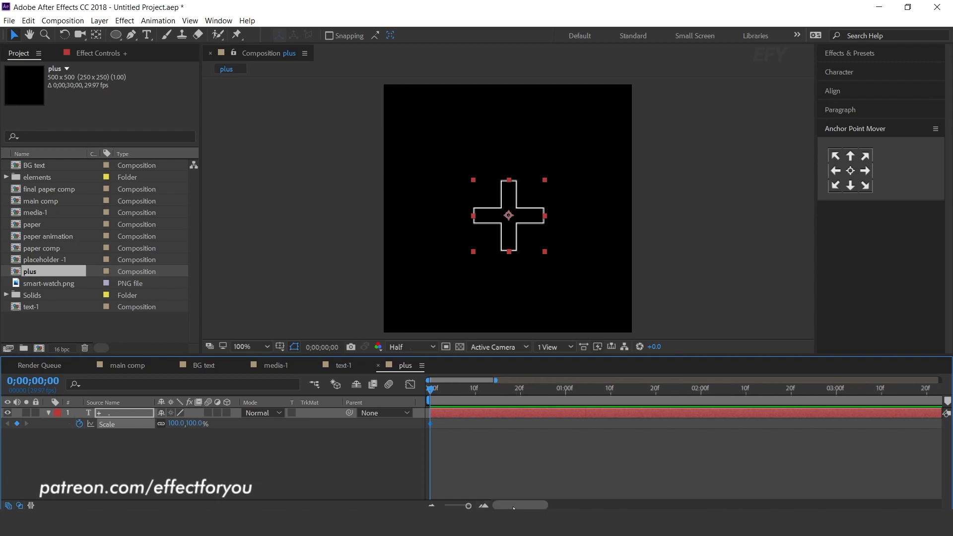
left_click(450, 392)
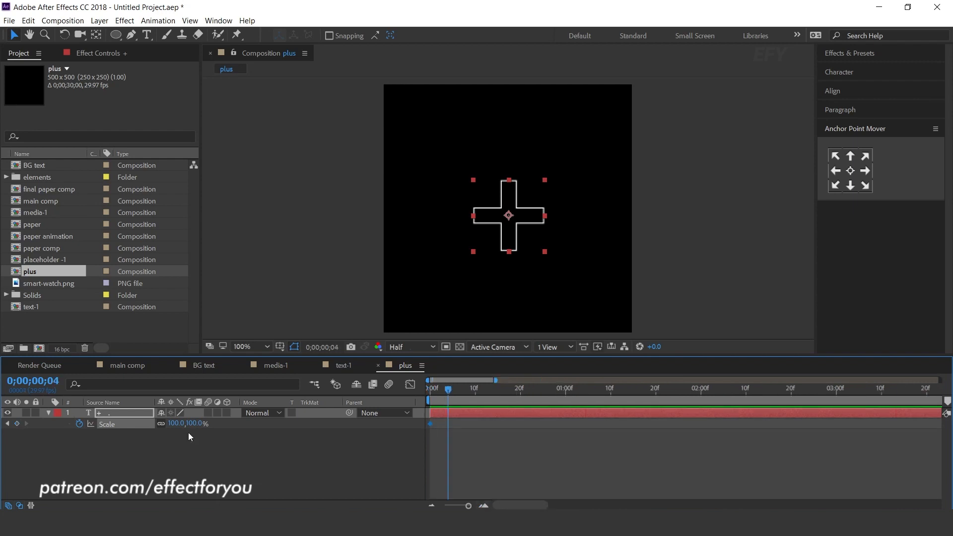
left_click_drag(192, 426, 159, 425)
left_click_drag(448, 391, 465, 392)
left_click_drag(185, 426, 223, 424)
left_click_drag(466, 393, 484, 392)
left_click_drag(174, 423, 150, 423)
left_click_drag(484, 393, 497, 392)
left_click_drag(191, 424, 181, 424)
left_click_drag(498, 392, 516, 391)
left_click_drag(190, 424, 212, 424)
left_click_drag(515, 391, 533, 393)
left_click_drag(190, 424, 207, 424)
left_click_drag(533, 392, 552, 392)
left_click_drag(179, 424, 152, 423)
left_click_drag(551, 392, 561, 392)
left_click_drag(185, 423, 211, 424)
left_click_drag(561, 392, 583, 392)
left_click_drag(184, 424, 164, 424)
left_click_drag(584, 391, 598, 392)
left_click_drag(186, 422, 208, 424)
left_click_drag(597, 391, 610, 392)
left_click_drag(176, 423, 160, 425)
Convert all the Scale keyframes to hold keyframes and preview the stepped scaling from the start
key("Home")
left_click_drag(642, 447, 382, 433)
right_click(467, 421)
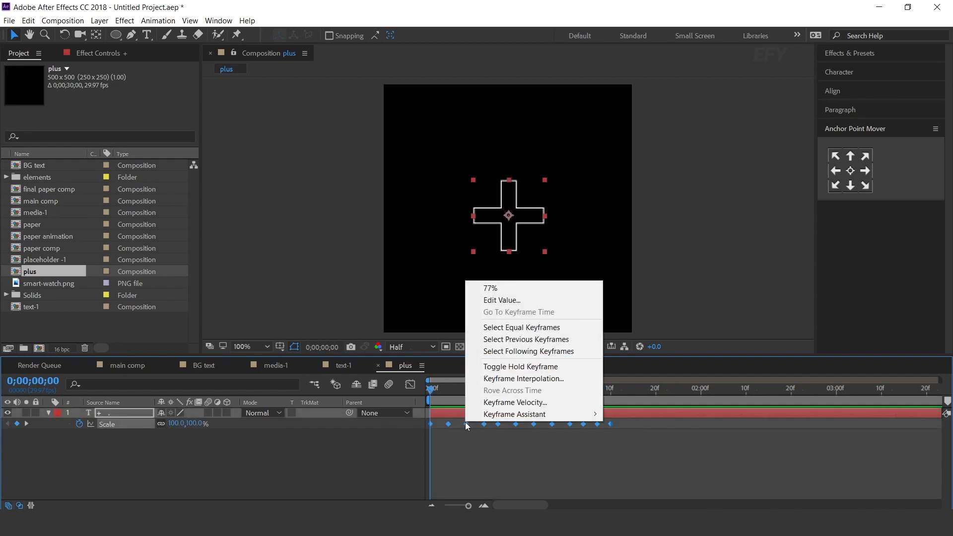
left_click(492, 366)
key("space")
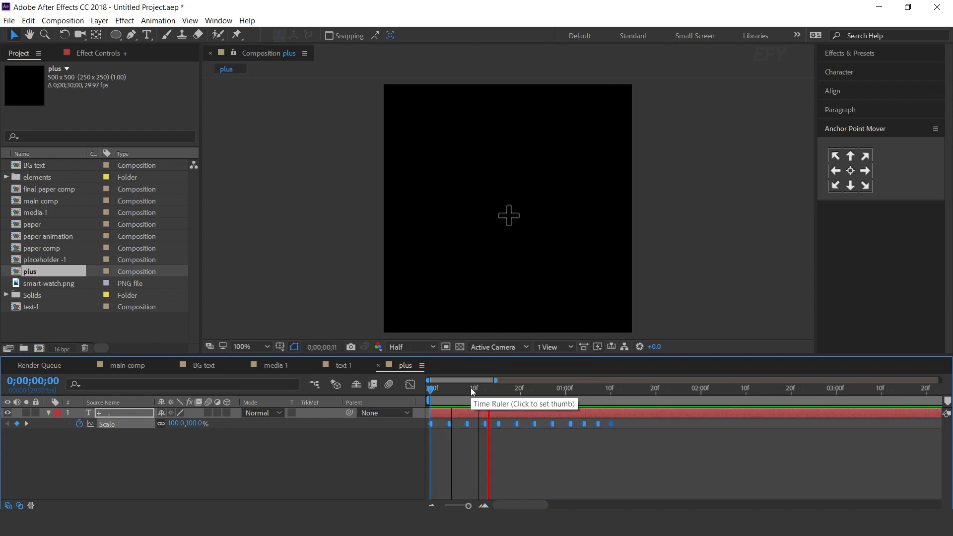
left_click(403, 447)
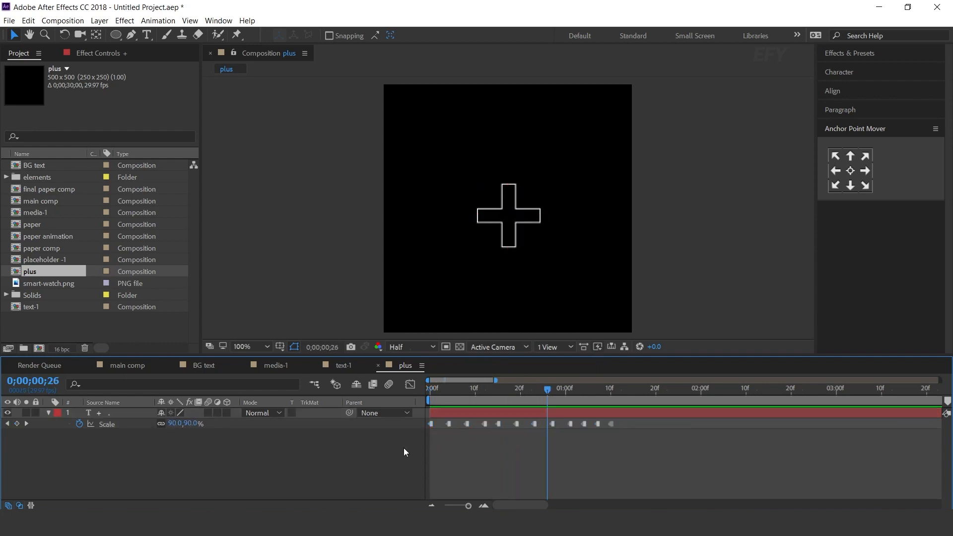
Keyframe the plus sign's Rotation at 0° on frame 10 and 45° on frame 23
left_click(478, 391)
left_click_drag(478, 391, 475, 393)
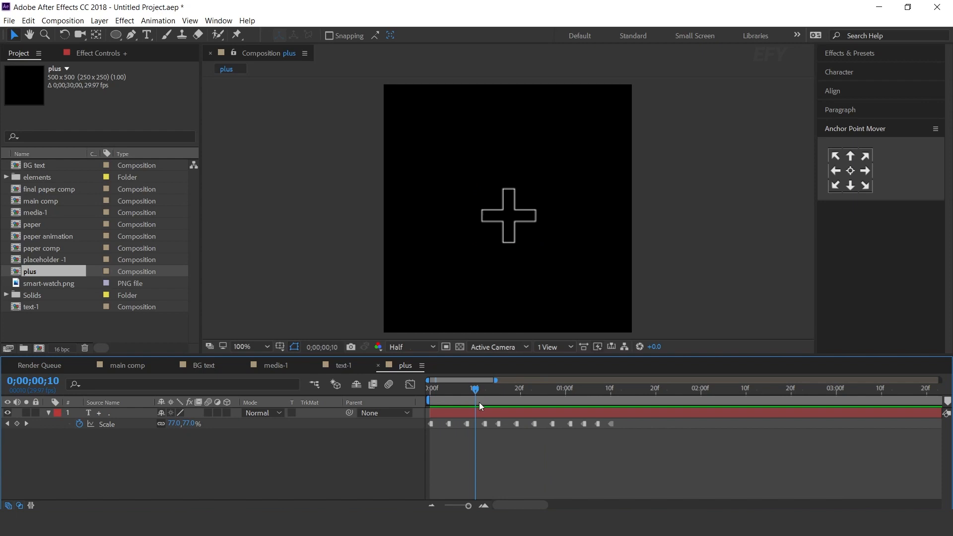
key("r")
left_click(80, 424)
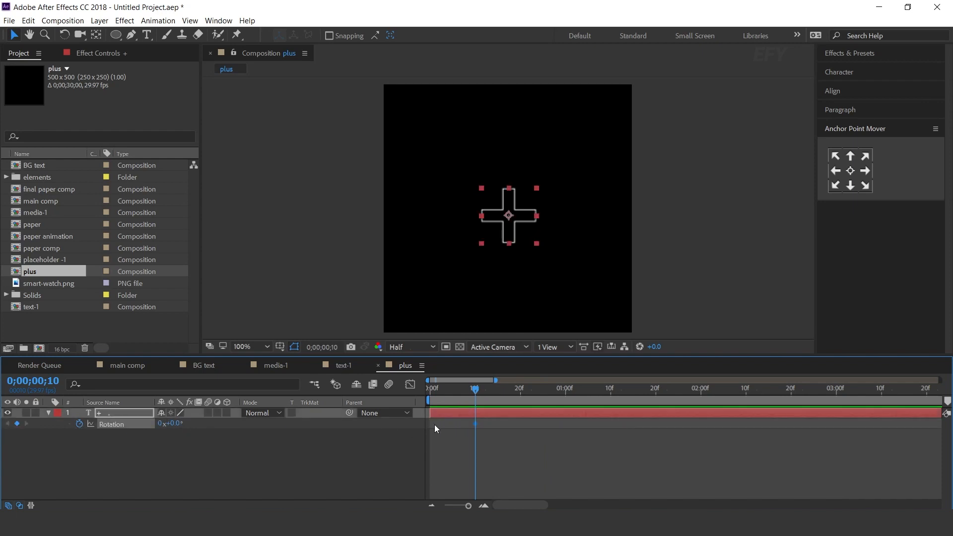
left_click_drag(480, 394, 533, 391)
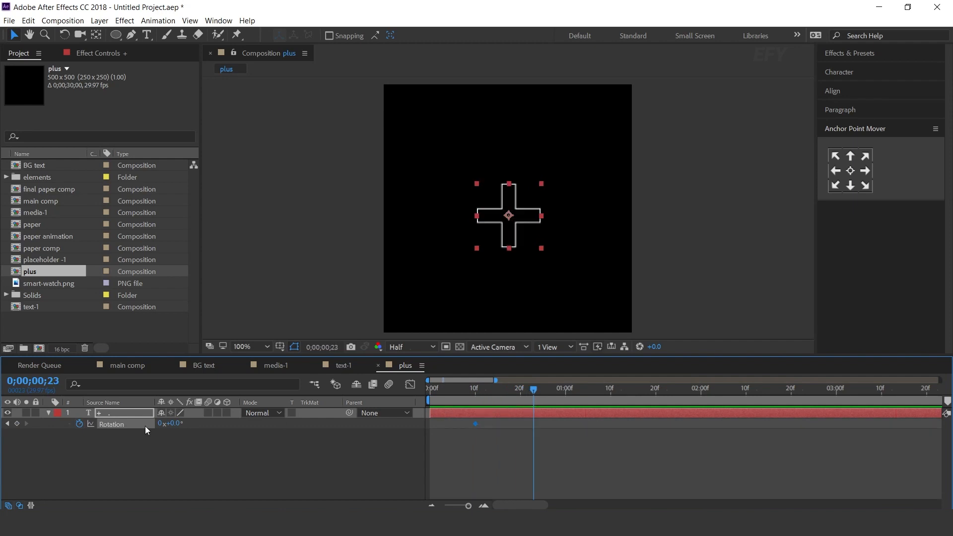
key("Return")
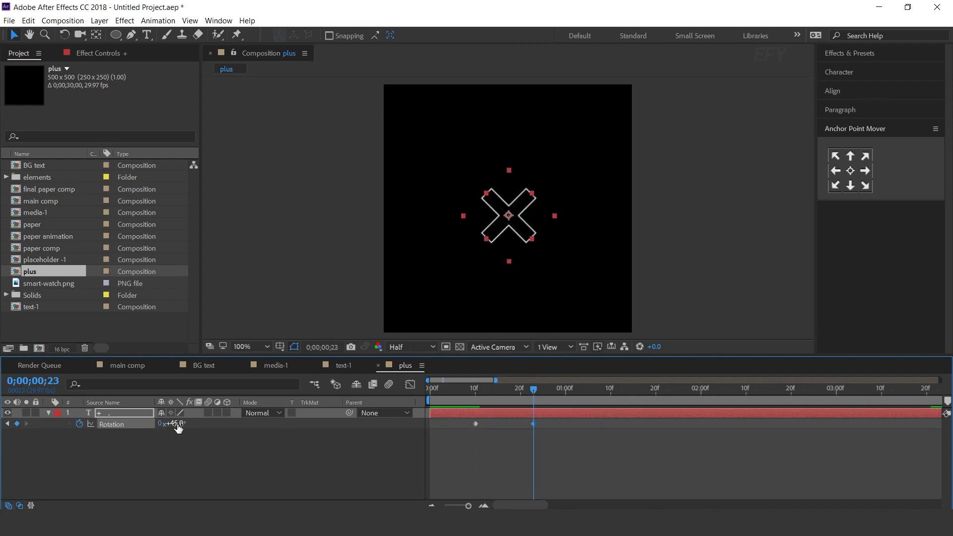
Preview the rotation and convert both Rotation keyframes to hold keyframes
left_click(623, 436)
key("space")
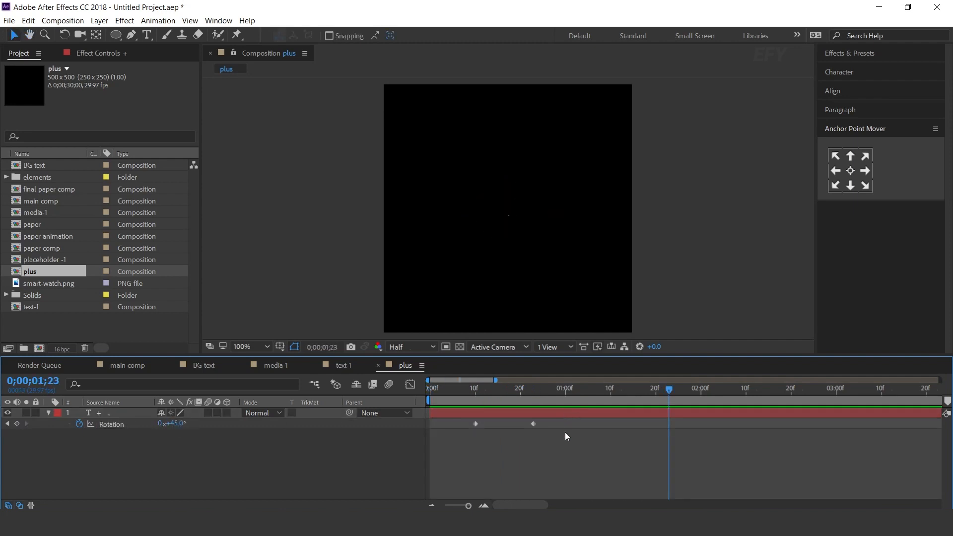
left_click_drag(566, 435, 463, 421)
right_click(533, 424)
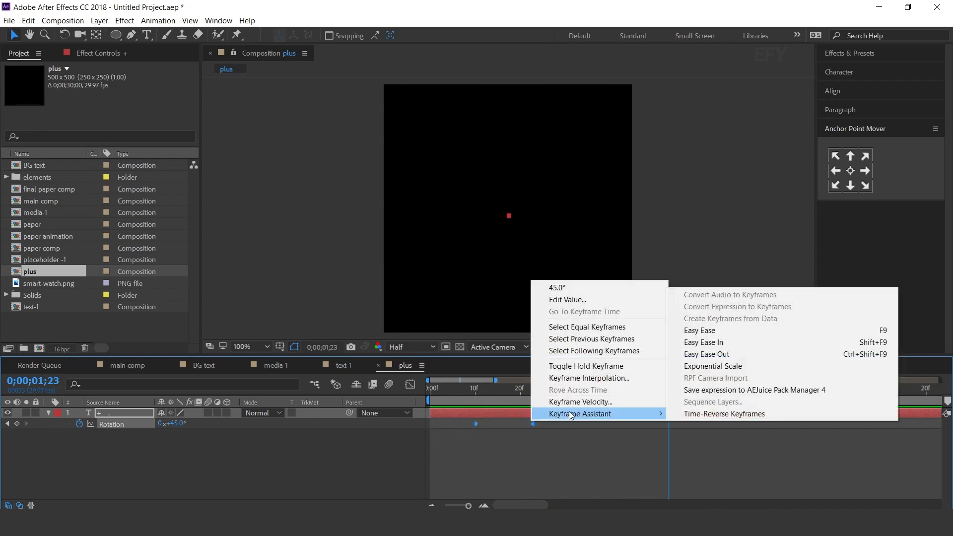
left_click(580, 366)
Add a 45° Rotation hold keyframe on the first frame of the plus sign and preview the animation
key("u")
key("Home")
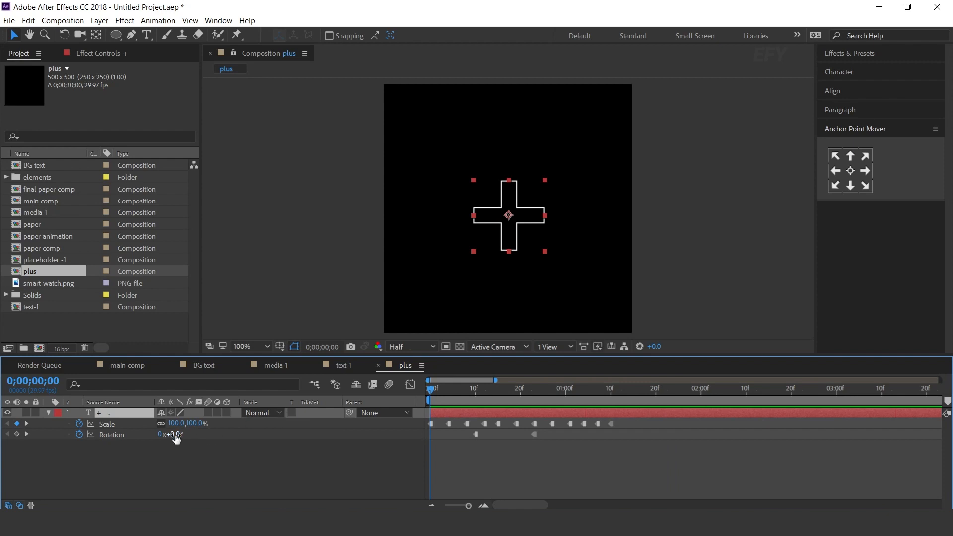
key("Return")
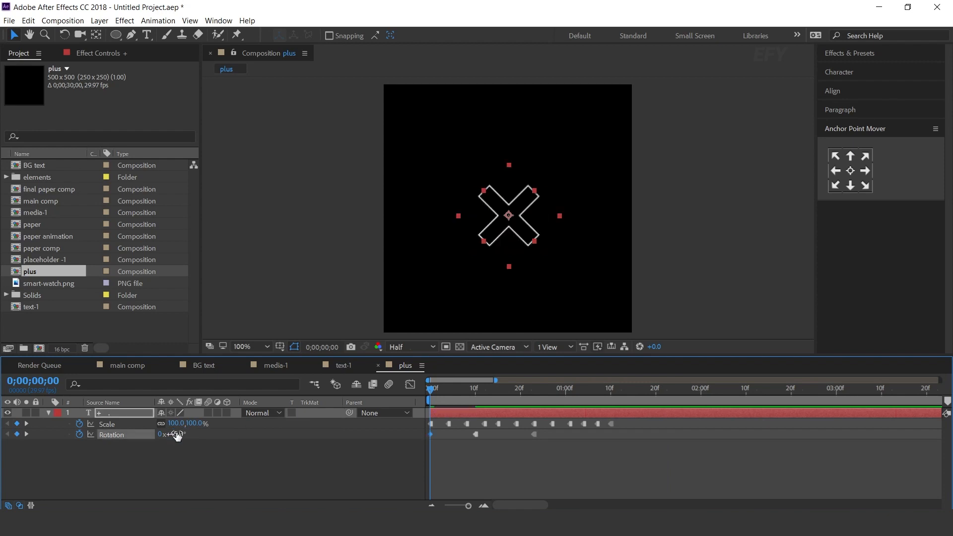
right_click(431, 436)
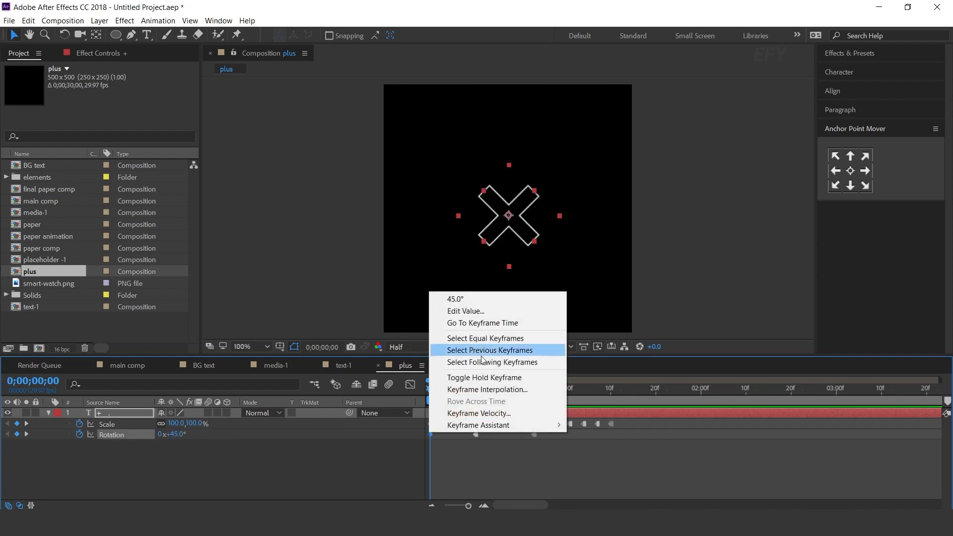
left_click(496, 377)
key("space")
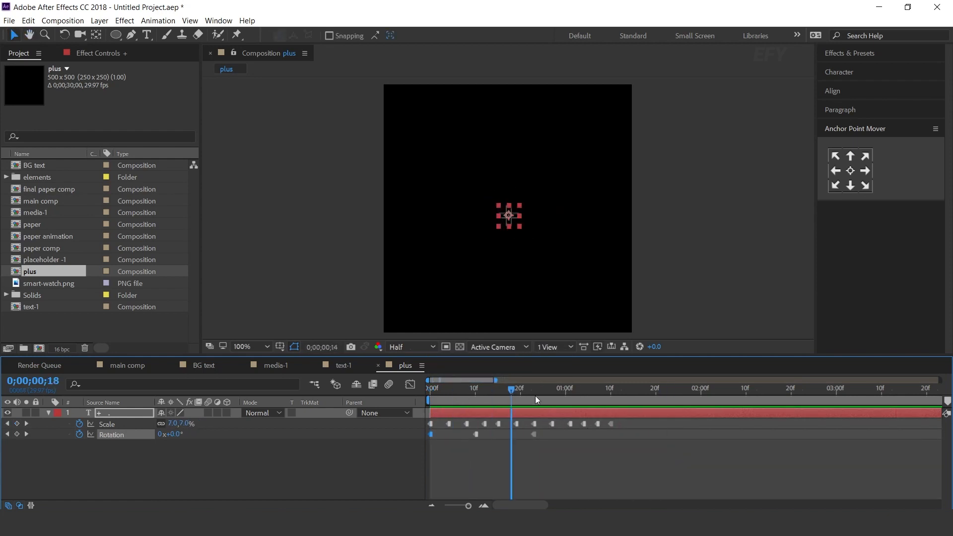
Trim the end of the plus text layer to its last Scale keyframe and collapse the layer's properties
left_click(663, 463)
left_click_drag(595, 389, 608, 394)
left_click(617, 412)
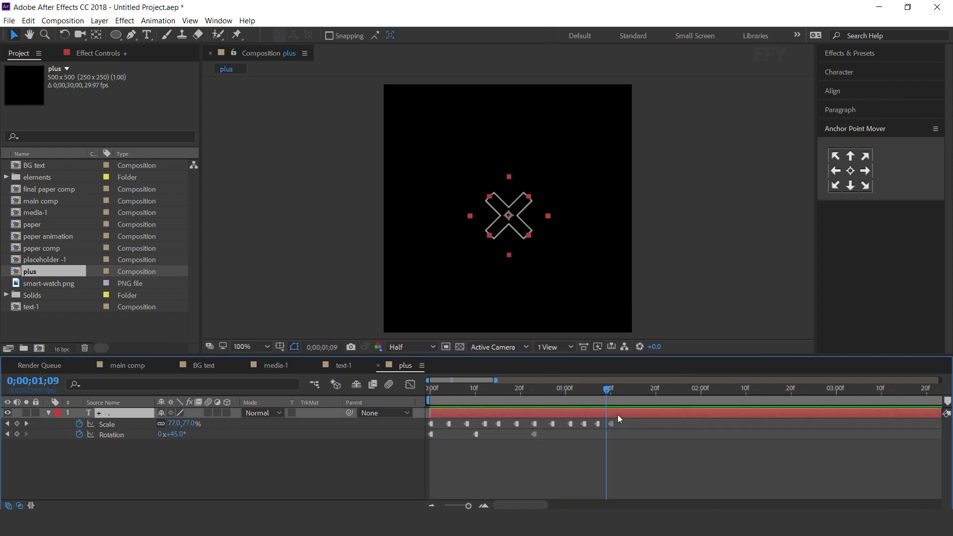
key("alt+bracketright")
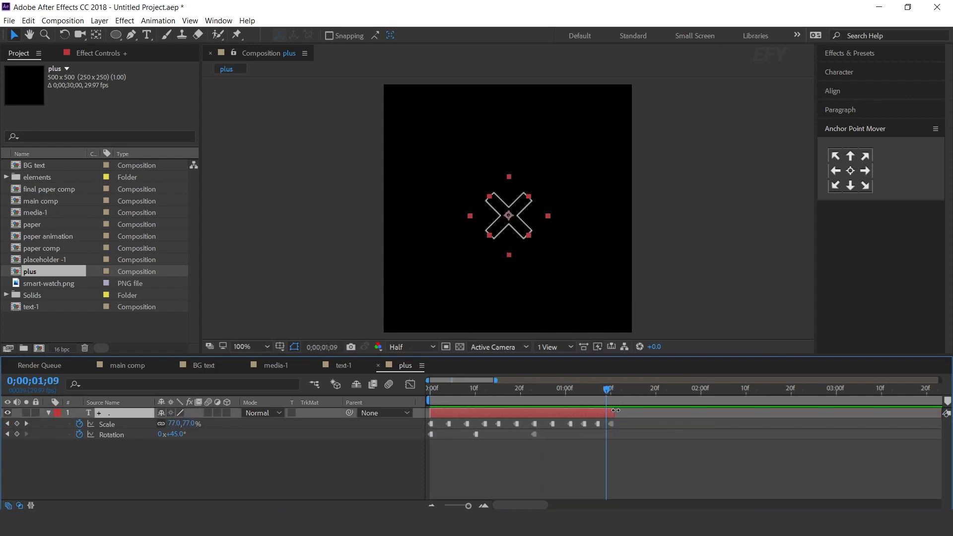
left_click(49, 413)
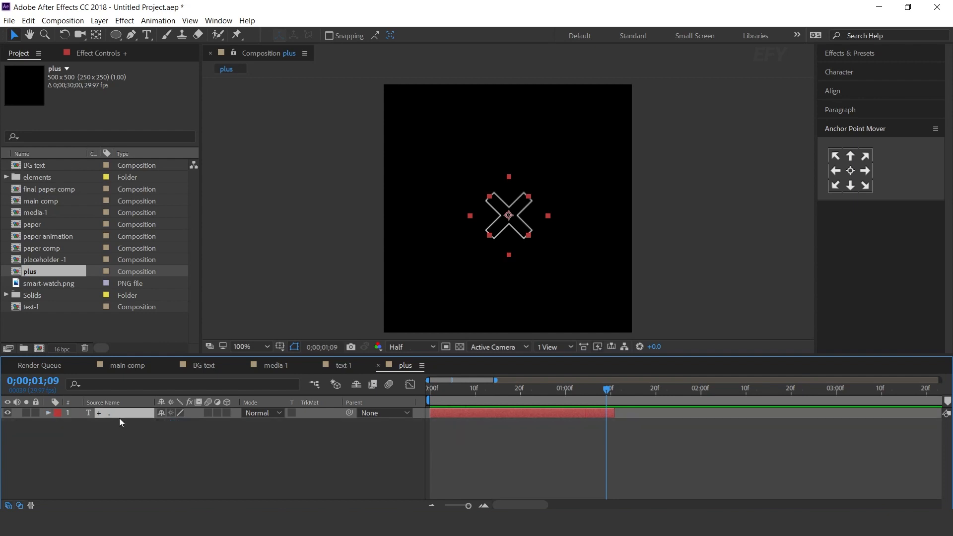
Duplicate the trimmed plus layer four times and arrange the copies end to end along the timeline
key("ctrl+d")
key("minus")
left_click_drag(488, 416, 707, 412)
key("ctrl+d")
key("ctrl+d")
key("ctrl+d")
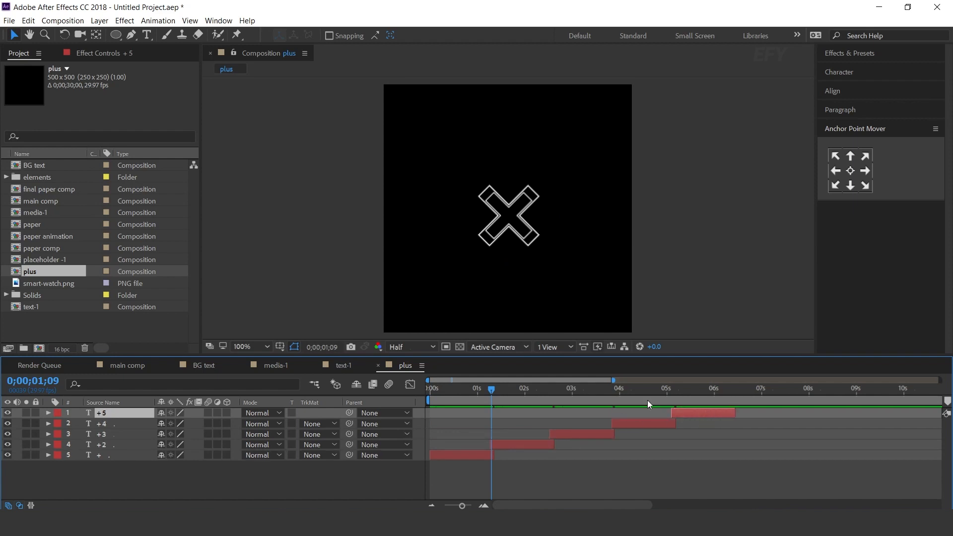
Add the plus composition as the top layer of main comp and place it above the start of the title
left_click(132, 367)
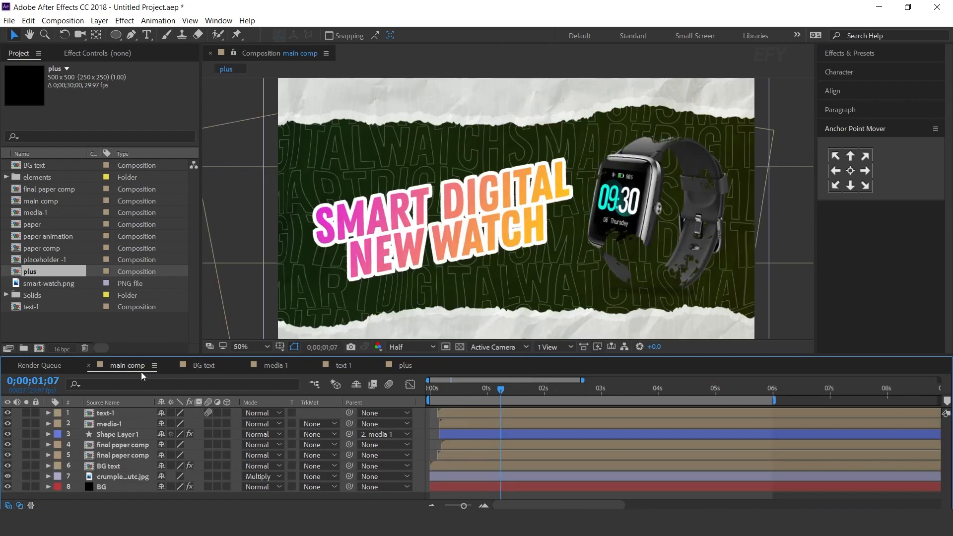
left_click(69, 307)
left_click(41, 274)
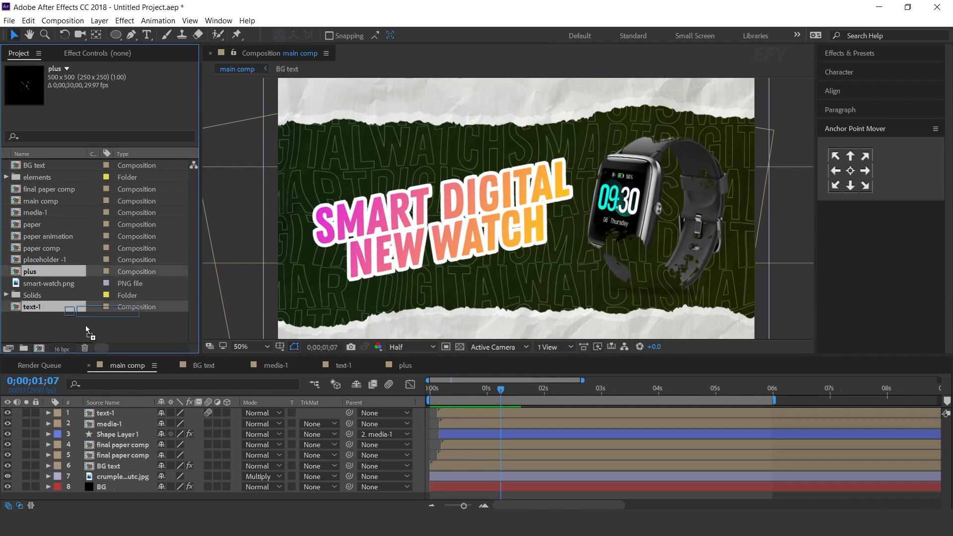
left_click_drag(126, 414, 127, 412)
left_click_drag(517, 206, 340, 140)
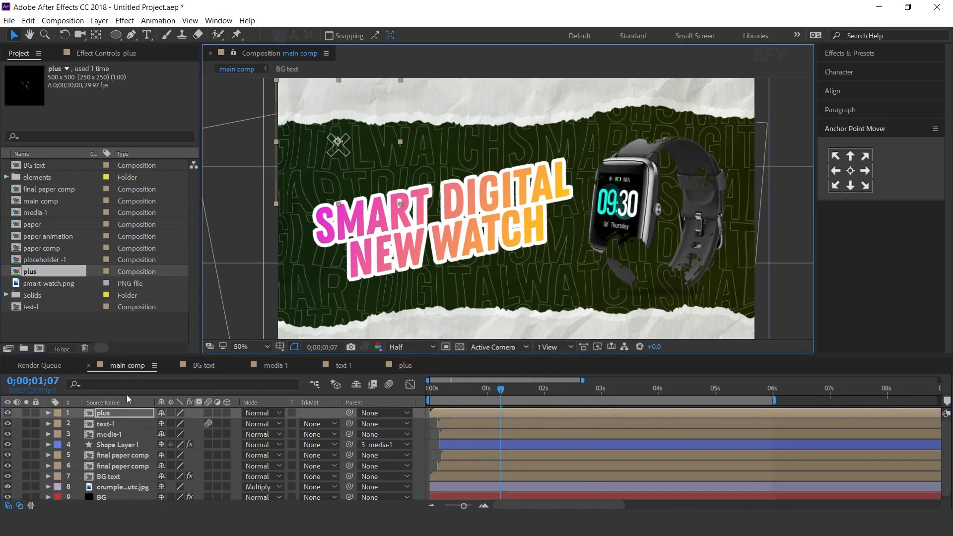
Duplicate the plus layer, move the copy to the lower right of the watch, and scale it to 67%
key("ctrl+d")
left_click_drag(337, 146, 735, 290)
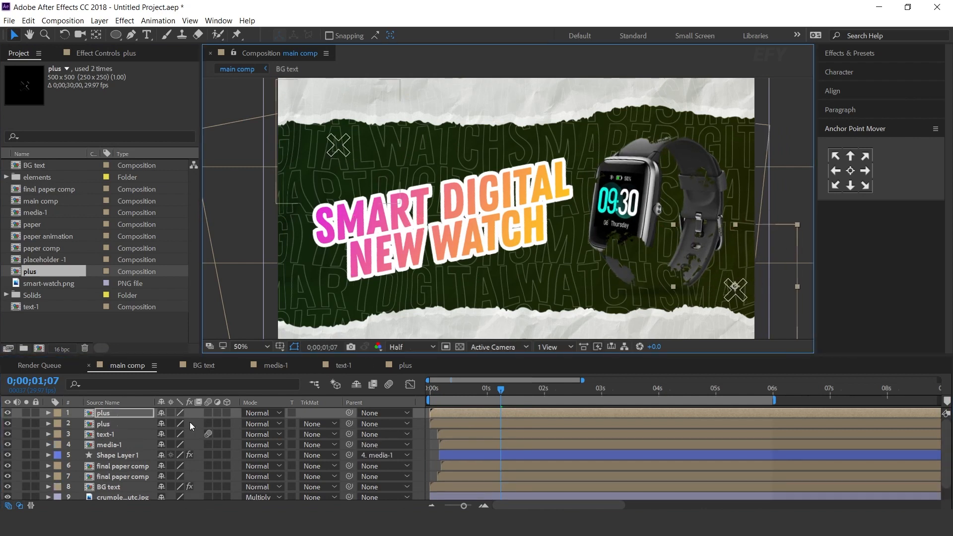
key("s")
left_click_drag(185, 423, 167, 423)
Stagger the two plus layers so each starts a few frames later than the title, previewing main comp from the beginning
left_click(455, 433)
key("Home")
key("space")
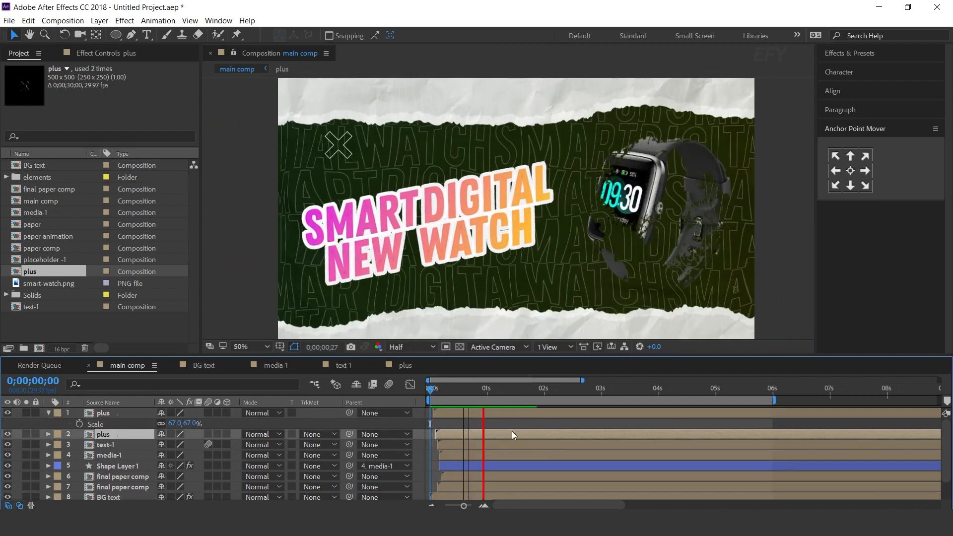
key("space")
left_click_drag(432, 387, 451, 387)
left_click_drag(472, 433, 508, 410)
key("space")
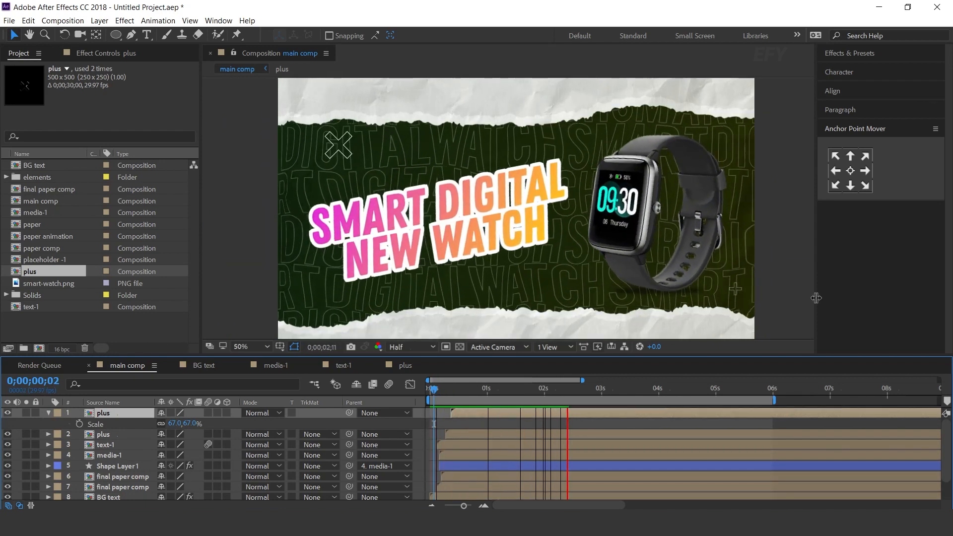
key("space")
Collapse the top plus layer and preview main comp from about 2;06 to check both plus animations
left_click(48, 413)
left_click(429, 413)
left_click_drag(437, 391, 555, 392)
key("space")
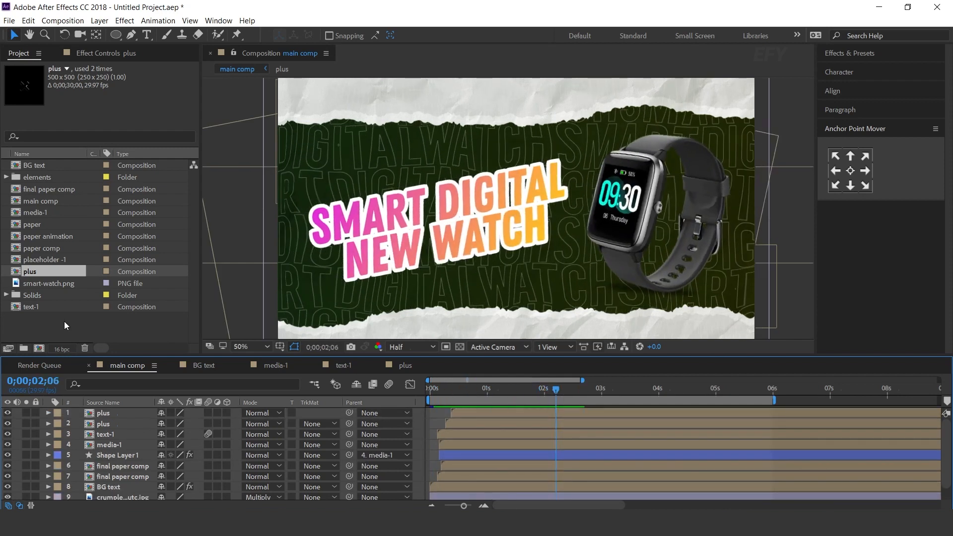
left_click(59, 335)
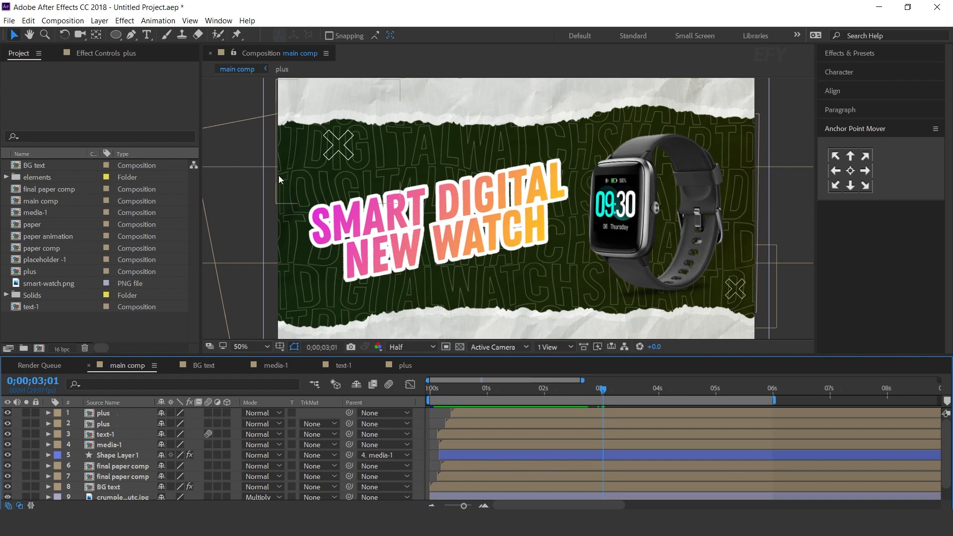
Create a new composition named dots, 500 px wide and 300 px high
left_click(39, 349)
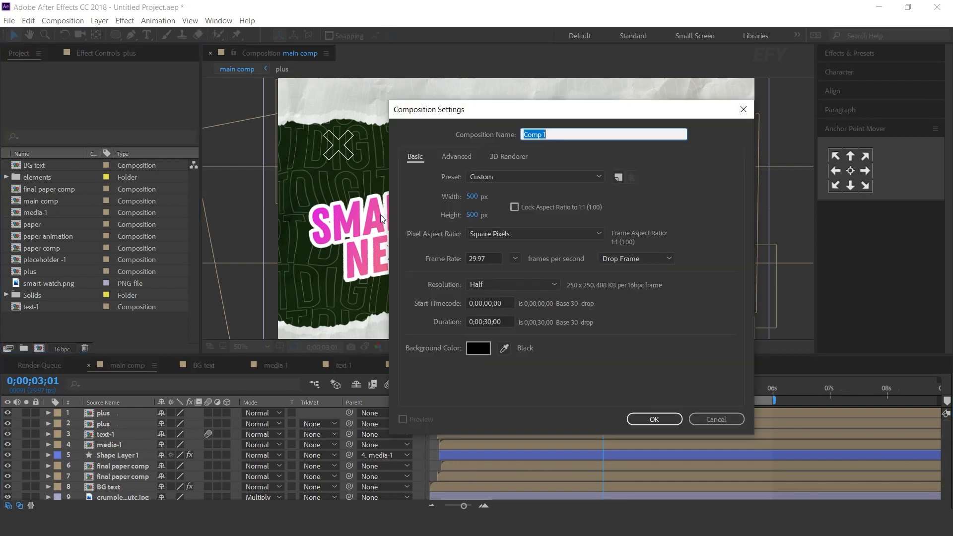
left_click(472, 198)
left_click(471, 215)
type("300")
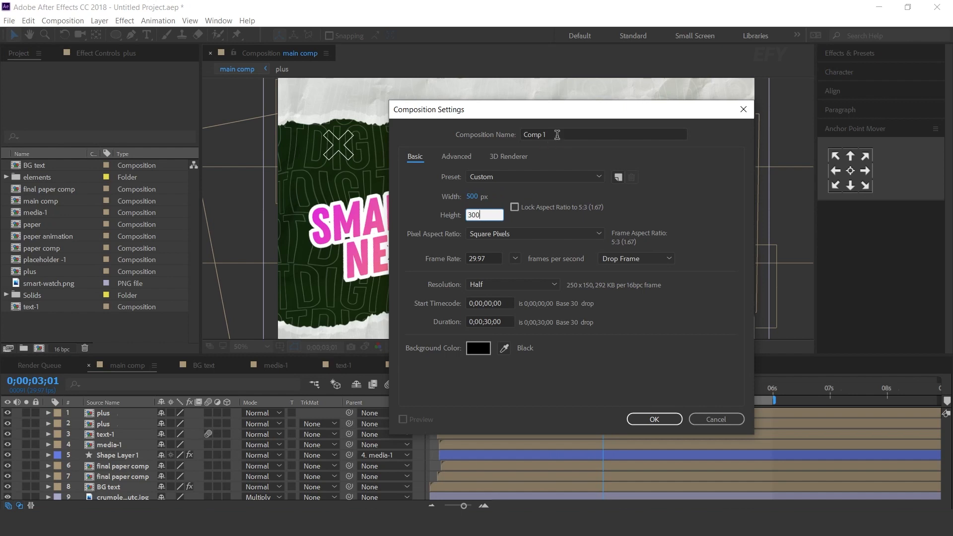
left_click(557, 135)
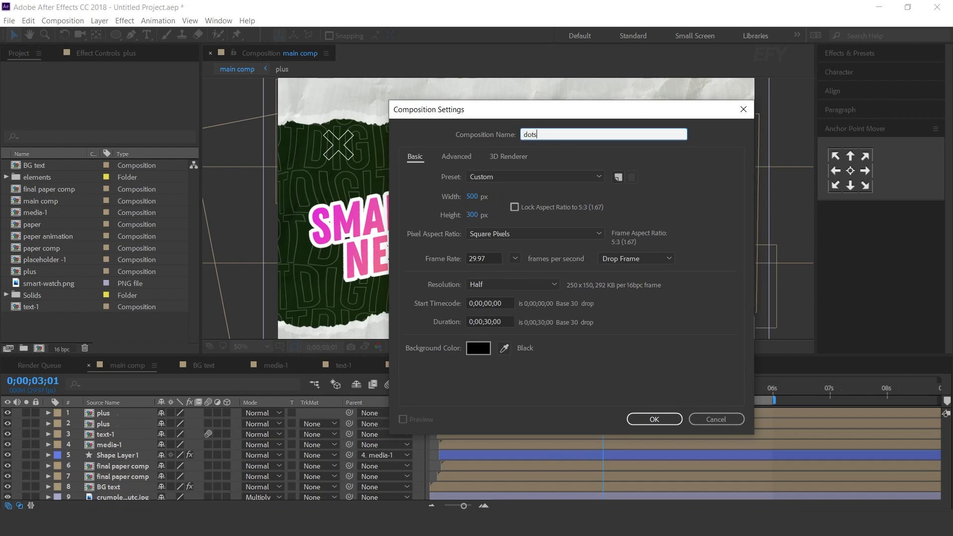
key("Return")
Draw a small white-filled circle in the dots composition and centre its layer's anchor point on it
left_click(112, 38)
left_click(331, 35)
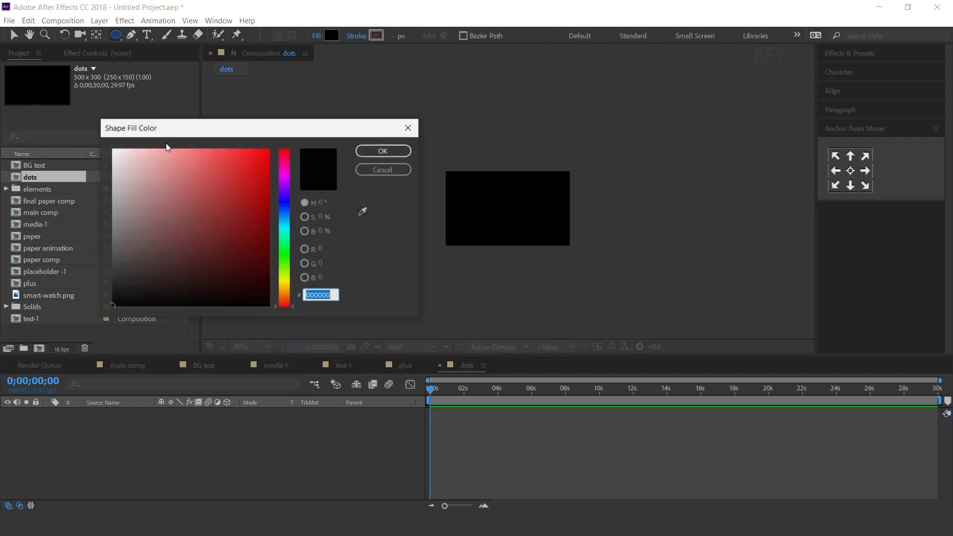
left_click_drag(166, 149, 77, 132)
left_click(380, 155)
scroll(445, 189, "up", 2)
scroll(444, 189, "down", 1)
left_click_drag(435, 196, 439, 199)
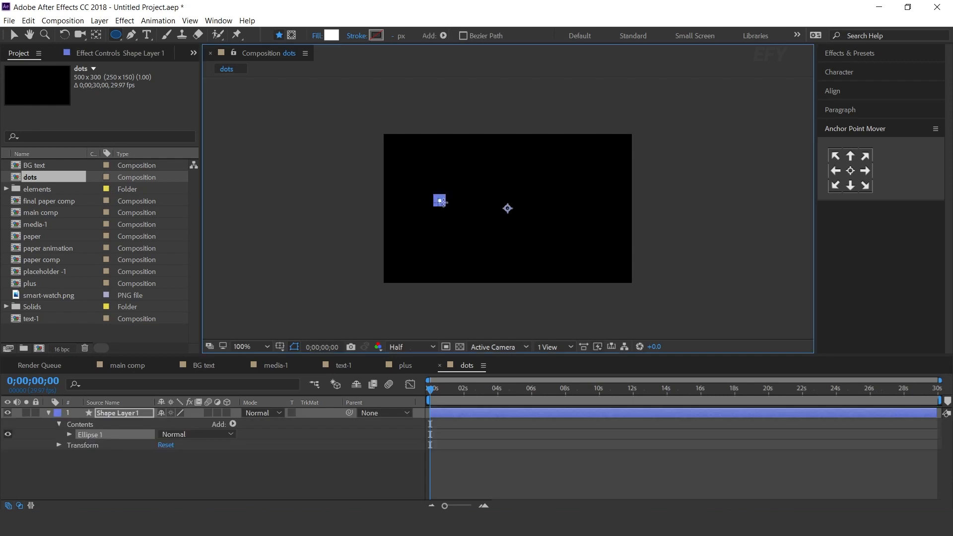
left_click(405, 473)
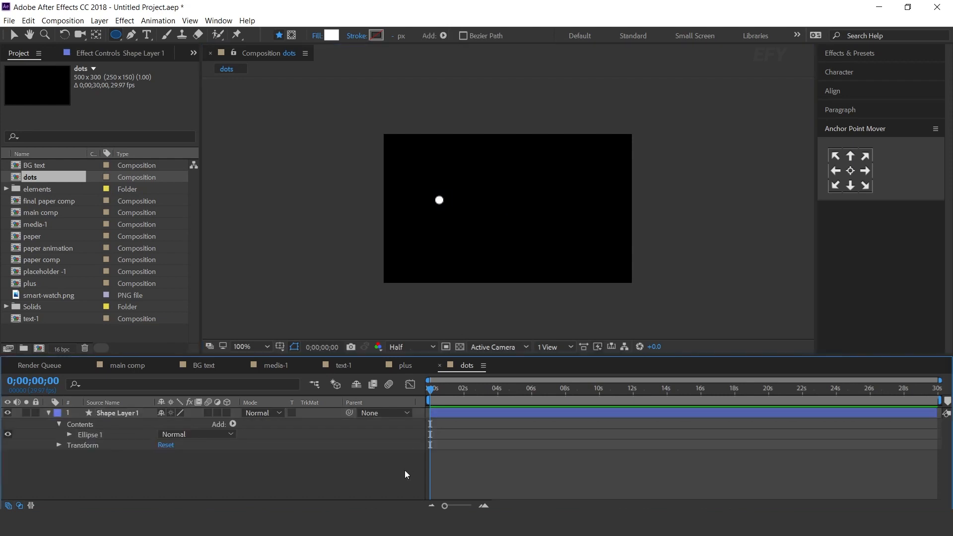
left_click(101, 413)
left_click(849, 173)
Add the expression wiggle(8,80) to the dot's opacity and preview the flicker
left_click(116, 414)
key("t")
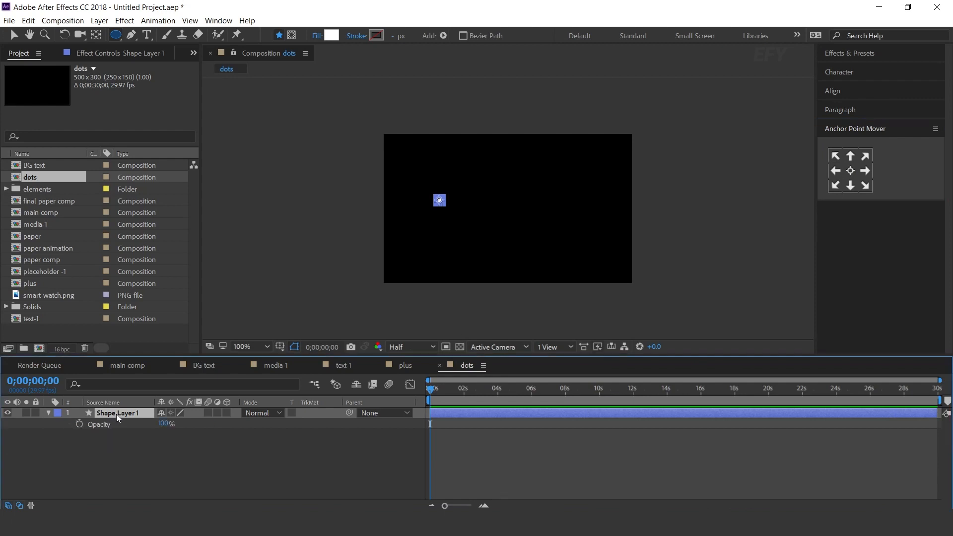
left_click(79, 424, "alt")
type("wiggle(")
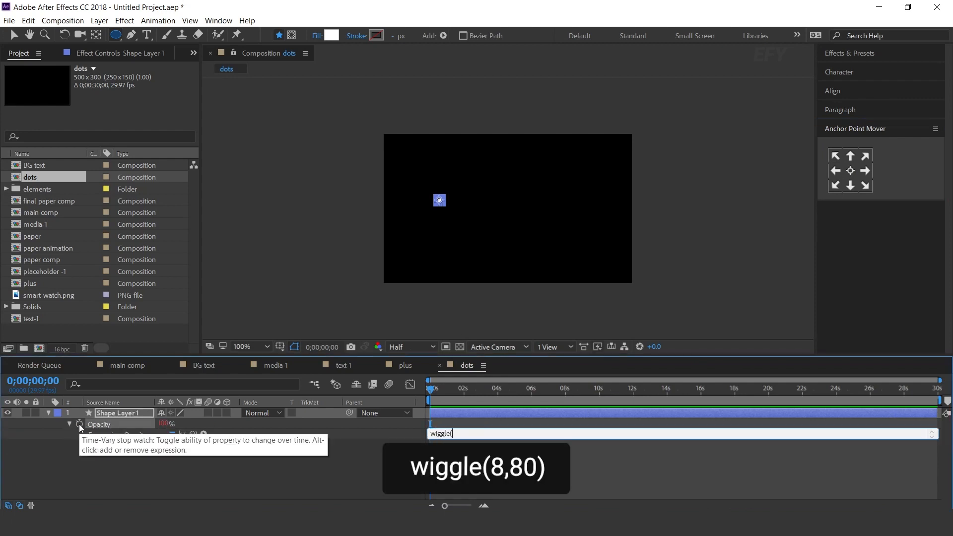
type("8,80")
type(")")
left_click(429, 366)
key("space")
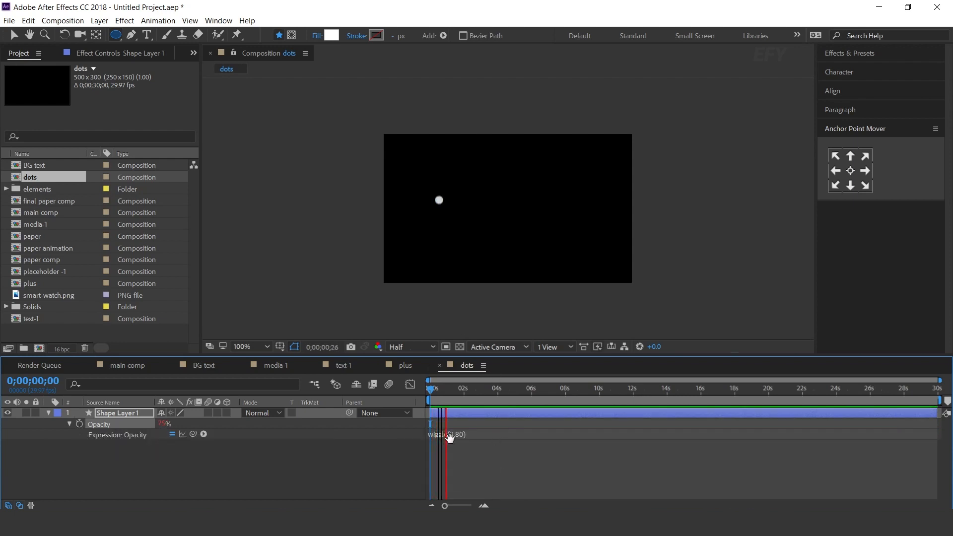
key("space")
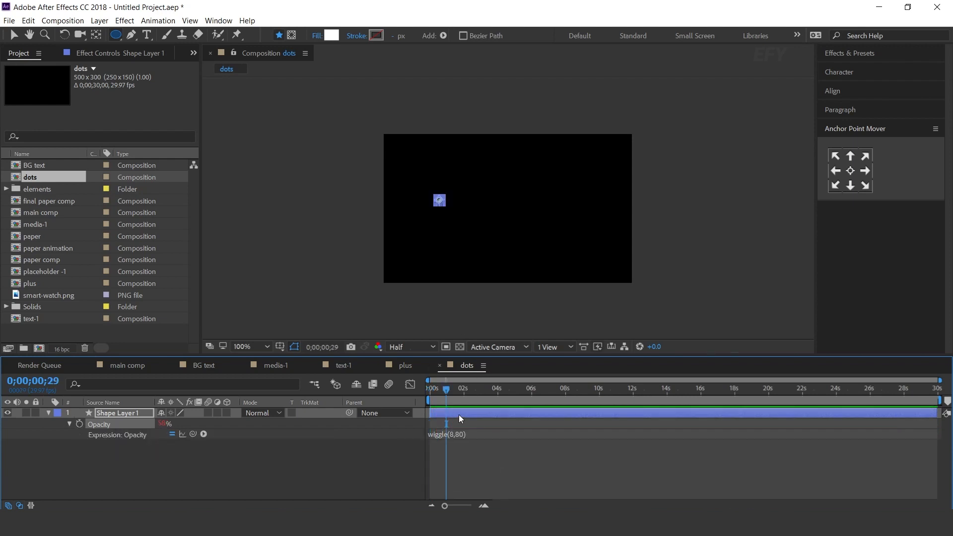
Duplicate the dot layer five times and space the copies evenly into a horizontal row of six dots
left_click(455, 415)
key("ctrl+d")
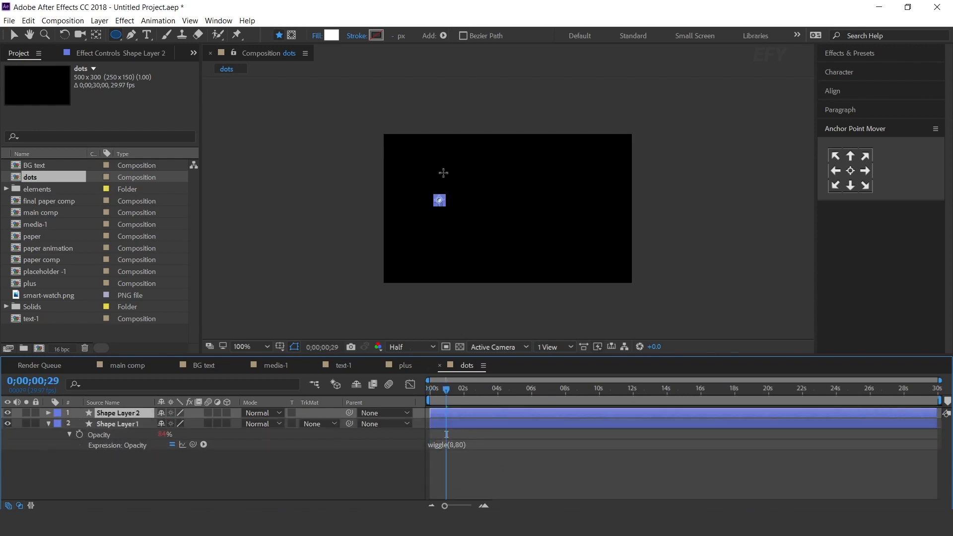
key("v")
key("period")
left_click_drag(372, 194, 493, 196)
key("Return")
key("ctrl+d")
key("ctrl+d")
key("ctrl+d")
Centre the row of six dots horizontally, then duplicate it and place the copies directly below as a second row
key("ctrl+d")
left_click(316, 243)
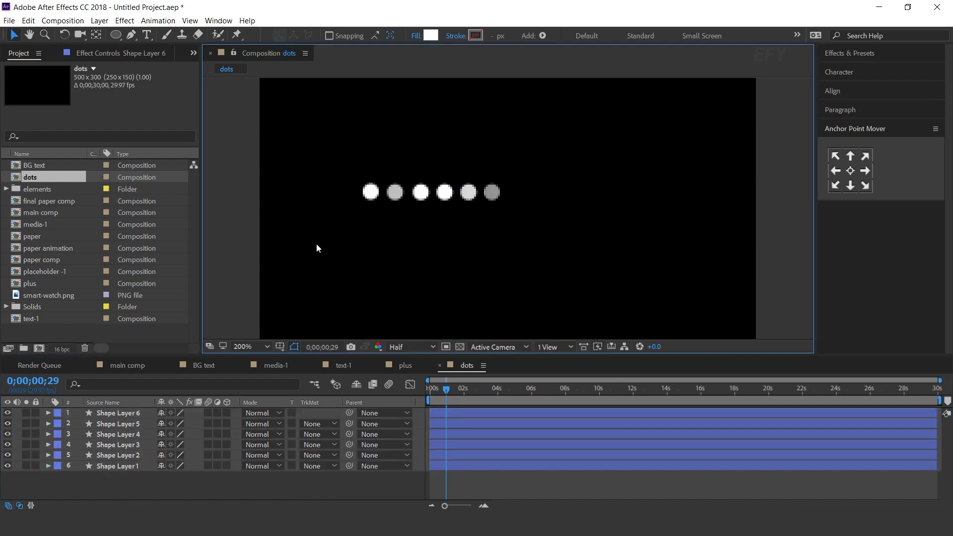
key("ctrl+a")
left_click_drag(421, 193, 489, 194)
key("ctrl+d")
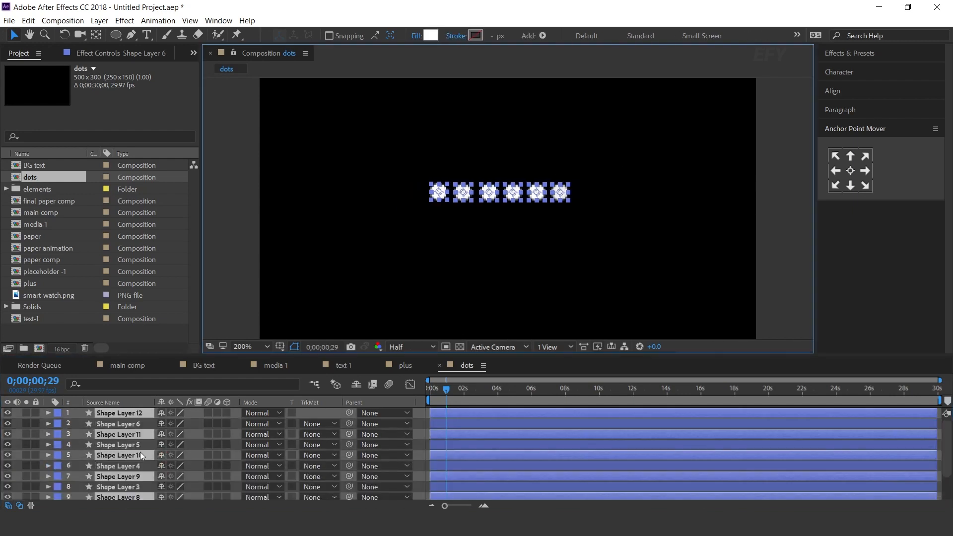
scroll(140, 467, "down", 2)
scroll(142, 472, "up", 2)
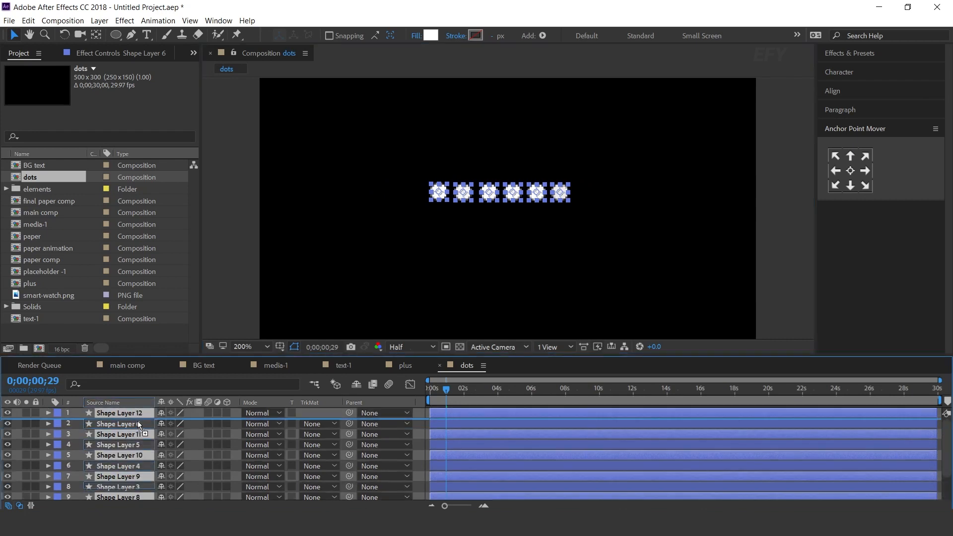
key("ctrl+shift+bracketright")
left_click_drag(514, 193, 514, 215)
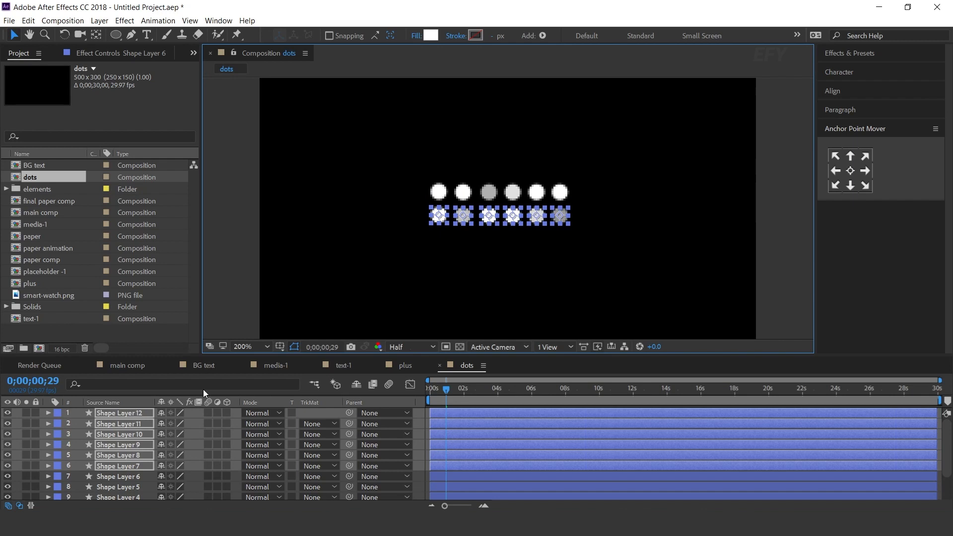
Duplicate the second row of dots and place the copies below it as a third row
key("ctrl+d")
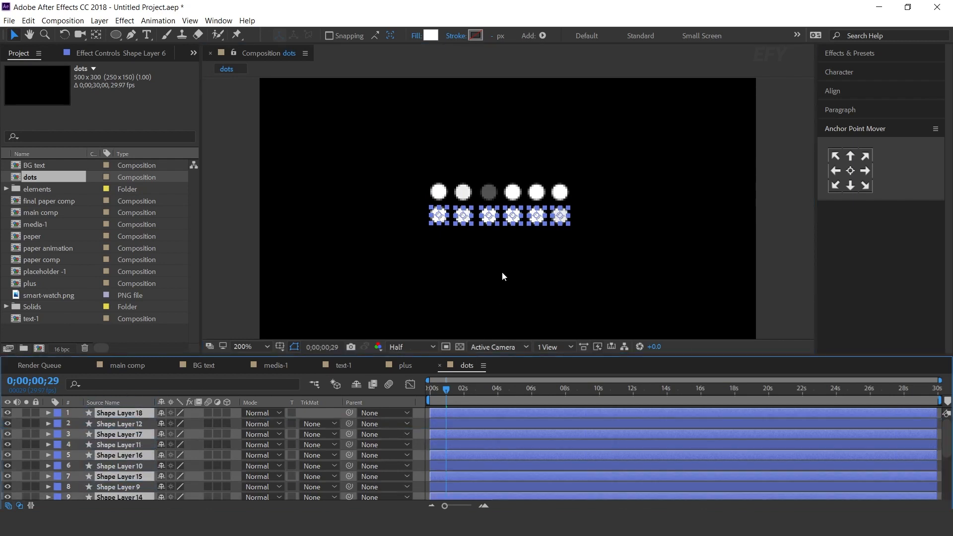
left_click_drag(511, 218, 516, 244)
left_click_drag(138, 433, 147, 427)
scroll(571, 231, "down", 1)
left_click(738, 213)
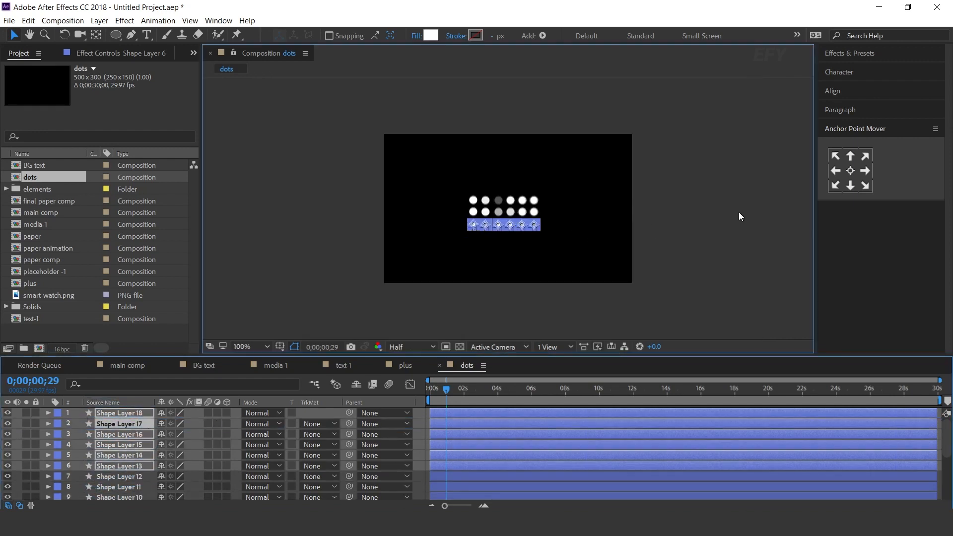
Add the dots composition as main comp's top layer, rotate it 90°, and place it above the title's start, near the frame edge
left_click(124, 365)
left_click_drag(30, 318, 135, 410)
left_click_drag(517, 210, 314, 186)
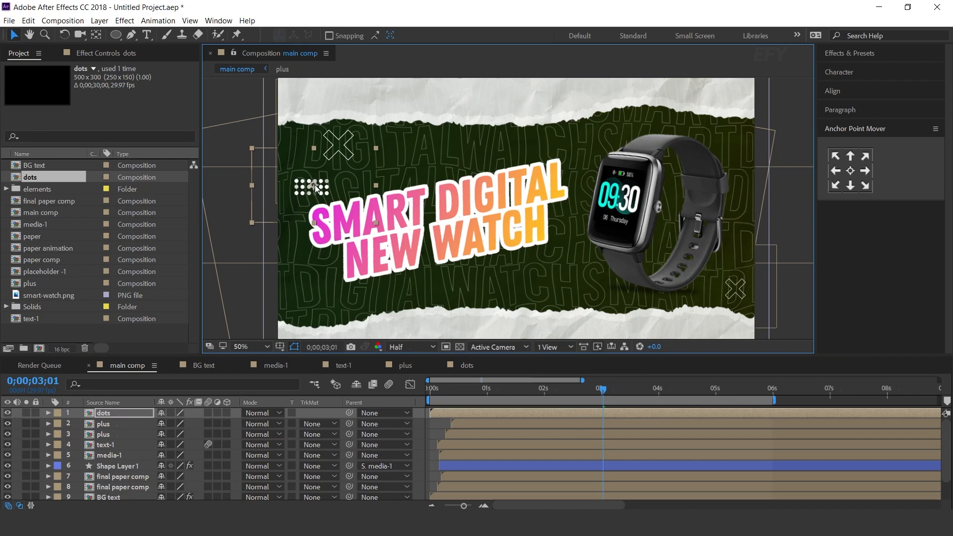
key("r")
left_click(176, 423)
type("90")
key("Return")
left_click_drag(322, 195, 308, 187)
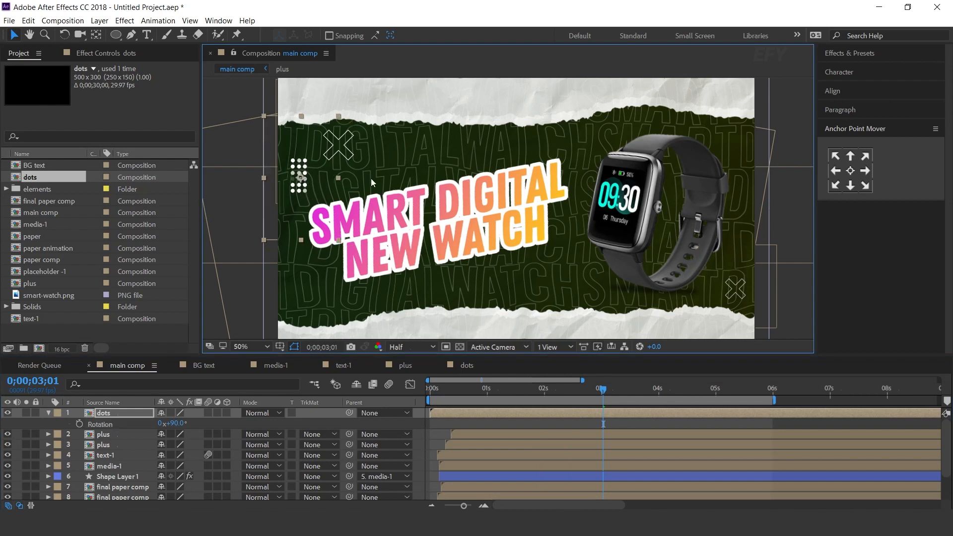
Duplicate the dots layer, move the copy to the right of the watch, and scale it to 80%
scroll(439, 183, "down", 1)
key("ctrl+d")
left_click_drag(402, 193, 624, 229)
scroll(624, 228, "up", 1)
key("s")
left_click(194, 422)
key("Return")
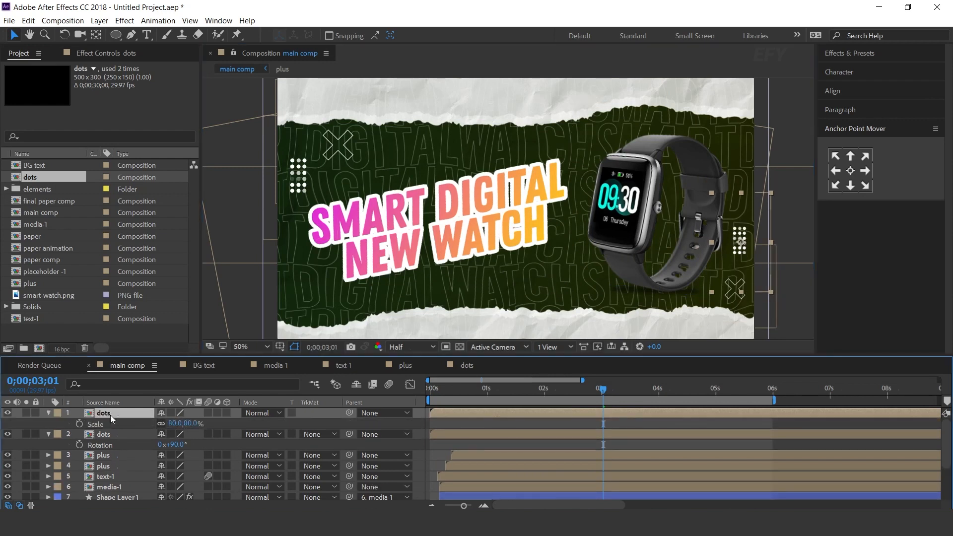
Apply the Fill effect to the duplicated dots layer with the yellow colour FFC100
key("ctrl+space")
type("fill")
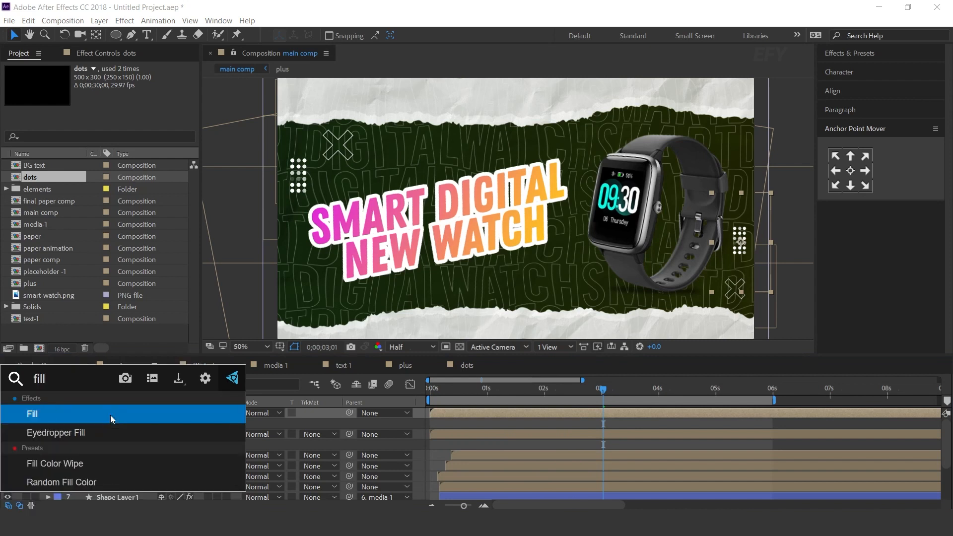
key("Return")
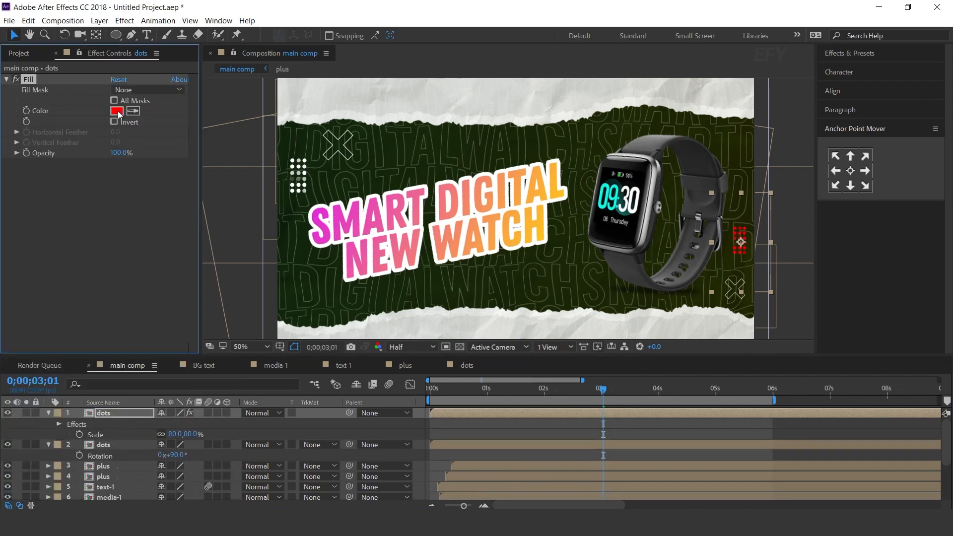
left_click(117, 111)
left_click_drag(287, 295, 285, 287)
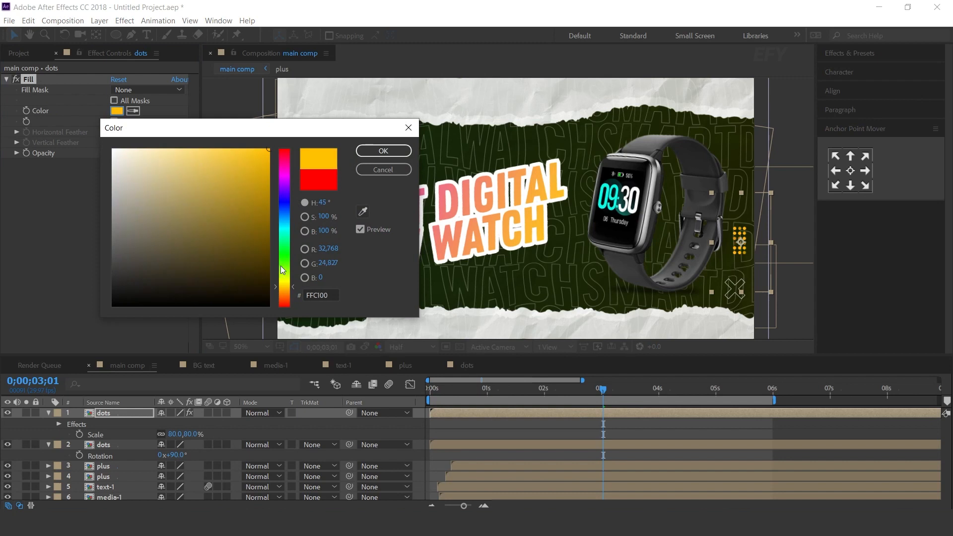
left_click(383, 151)
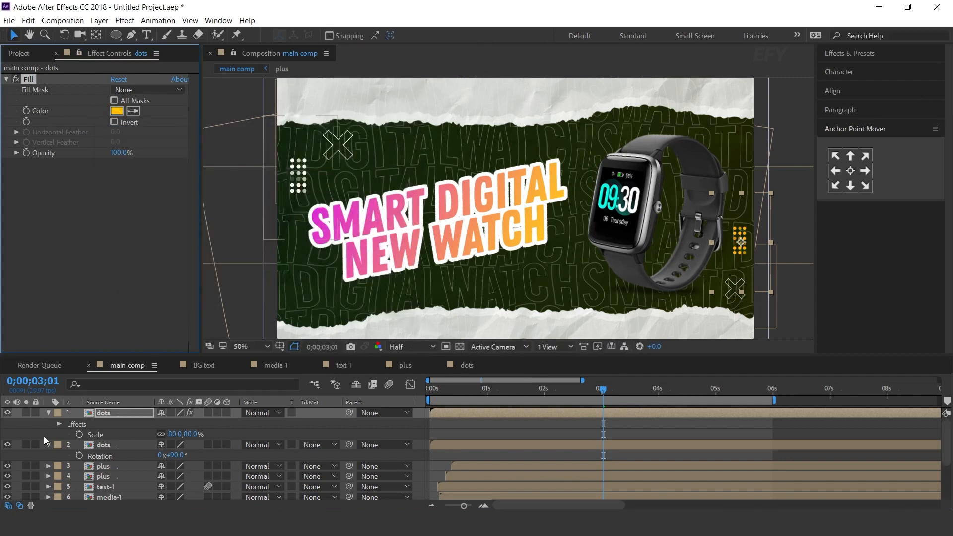
Collapse both dots layers, stagger them to start a few frames apart, and preview main comp from the beginning
left_click(48, 412)
left_click(48, 424)
left_click(463, 422)
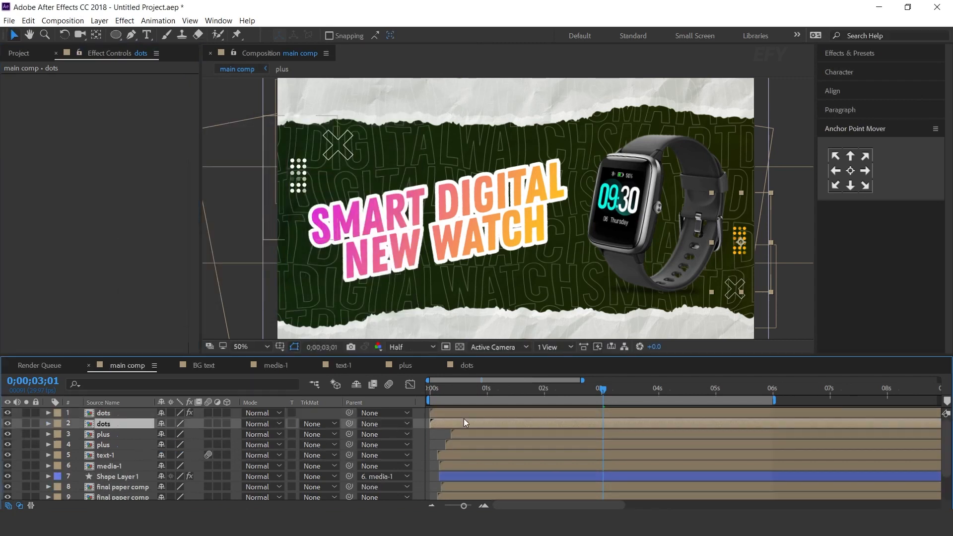
left_click_drag(468, 410, 487, 411)
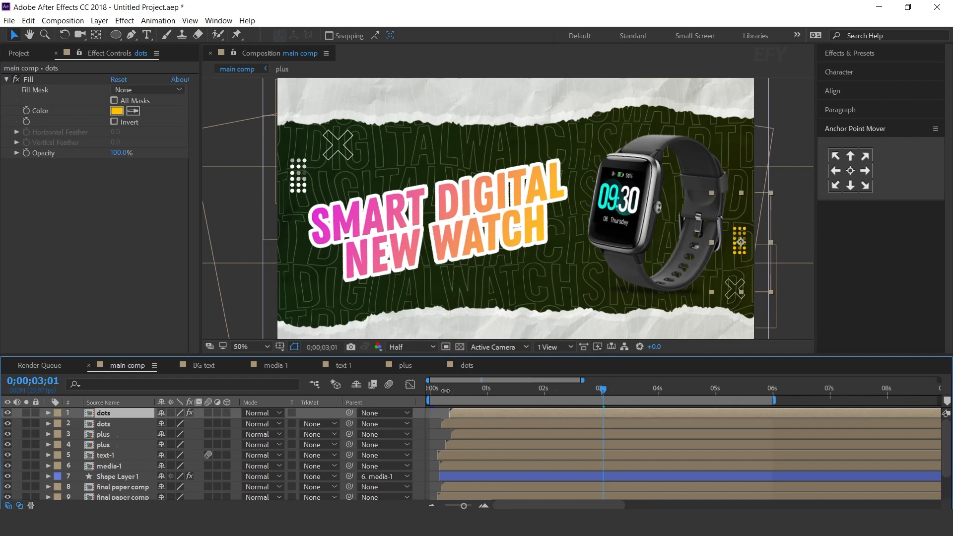
left_click_drag(437, 389, 415, 398)
key("space")
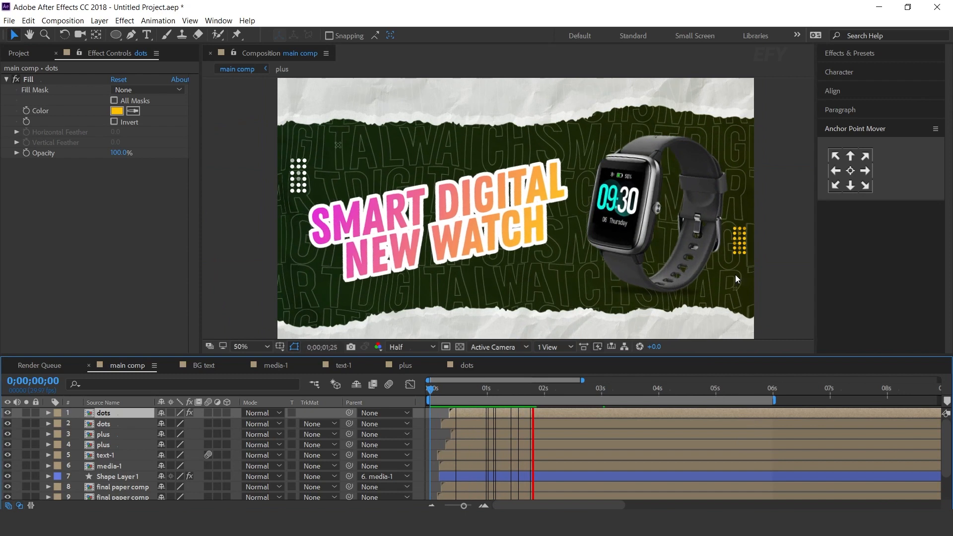
key("space")
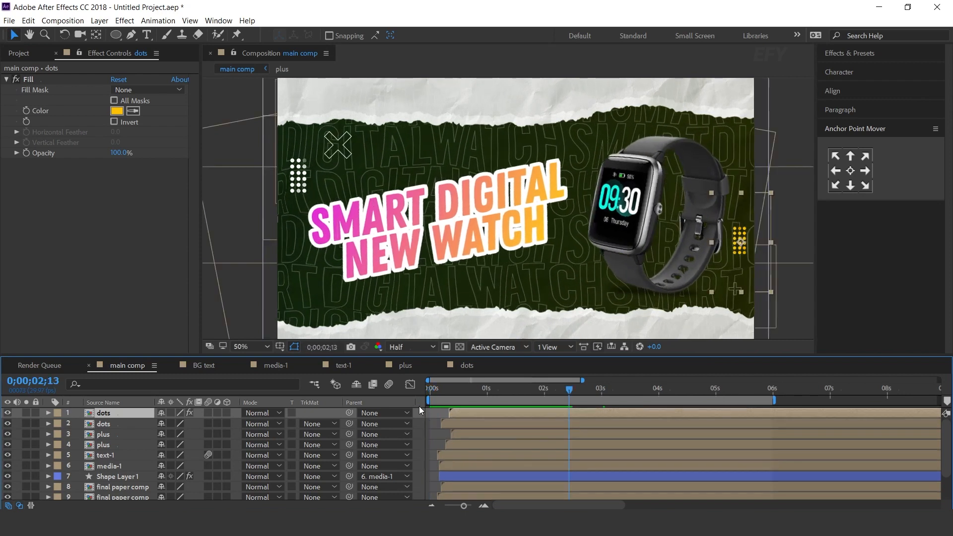
Add Micro Dirt 02.mp4 from the elements folder as main comp's top layer and set its blending mode to Screen
left_click(21, 50)
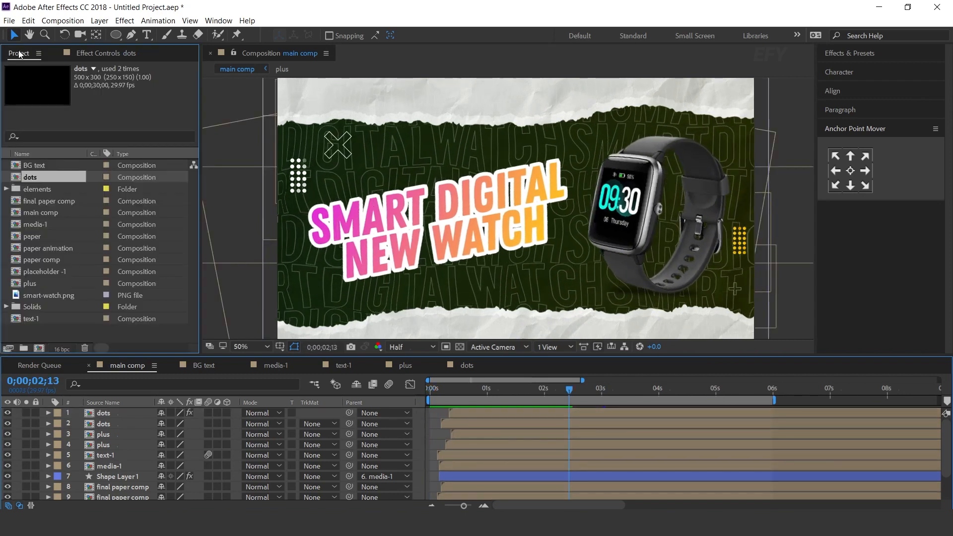
left_click(29, 190)
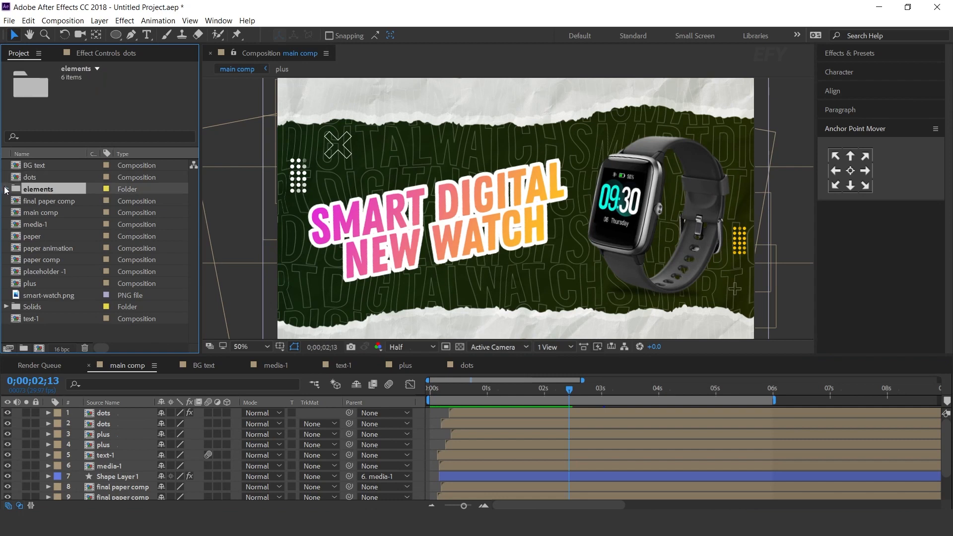
left_click(6, 189)
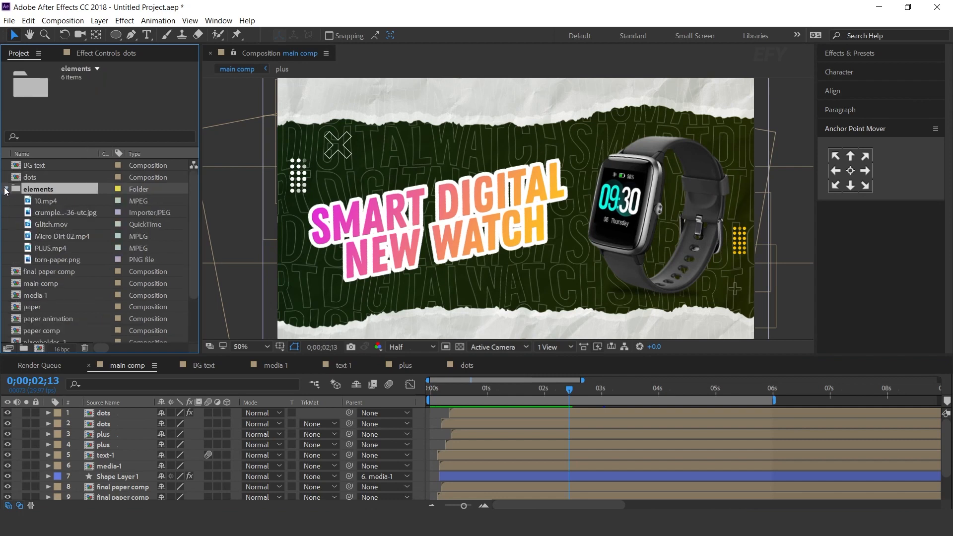
left_click(72, 237)
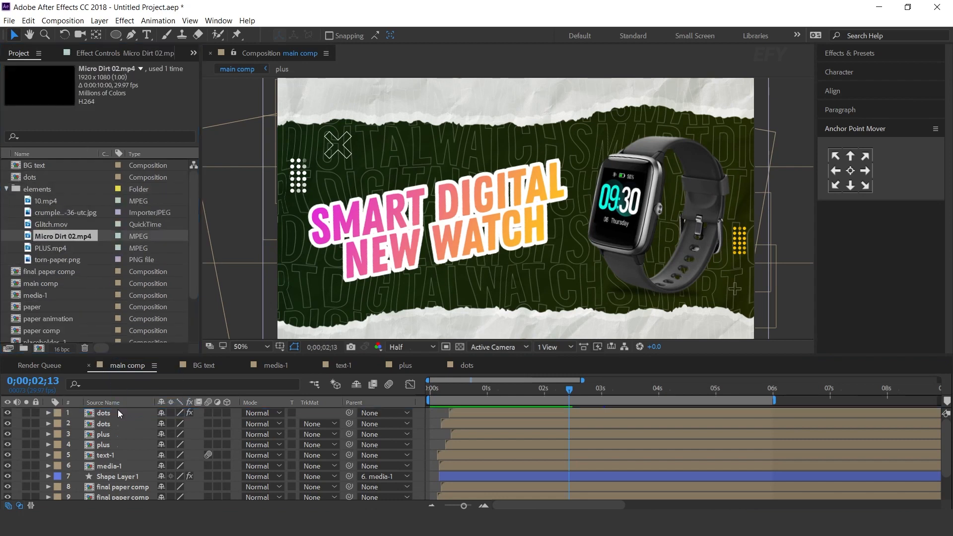
left_click_drag(119, 413, 119, 415)
left_click(263, 412)
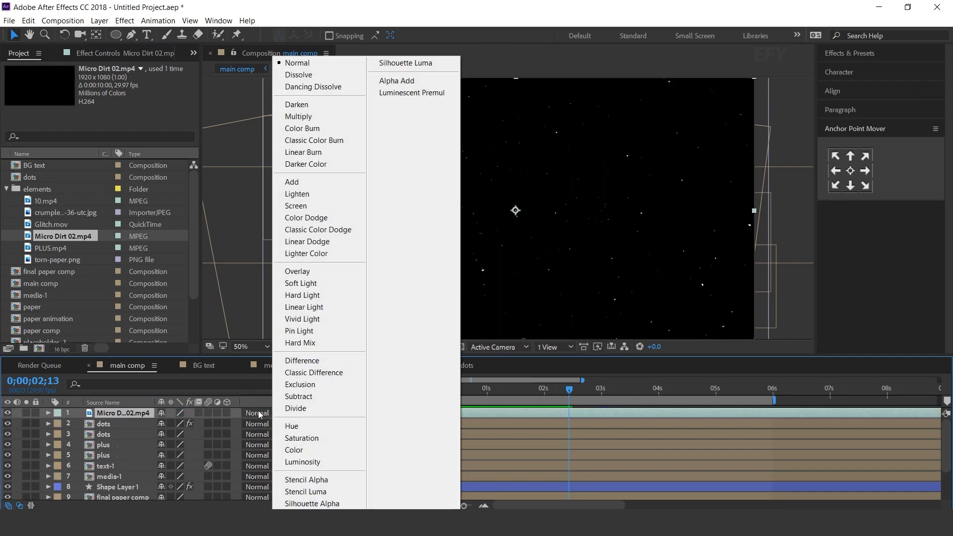
left_click(296, 206)
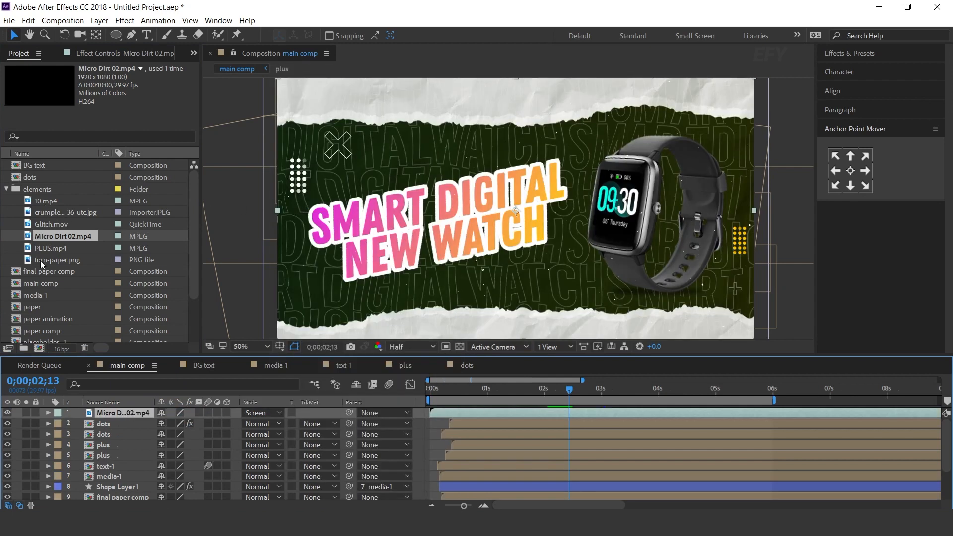
Add PLUS.mp4 as the top layer of main comp and set its blending mode to Screen
left_click(51, 248)
left_click_drag(27, 251, 124, 416)
left_click(266, 413)
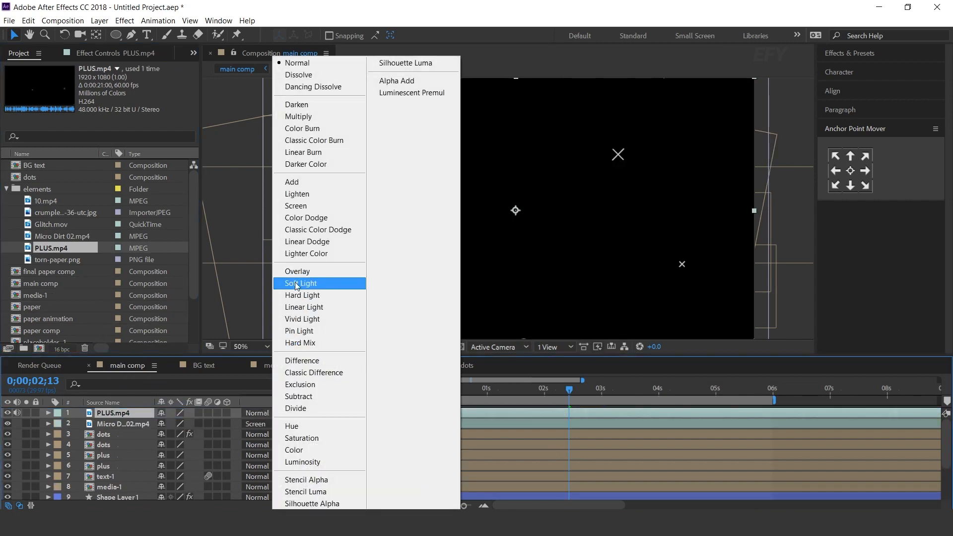
left_click(295, 206)
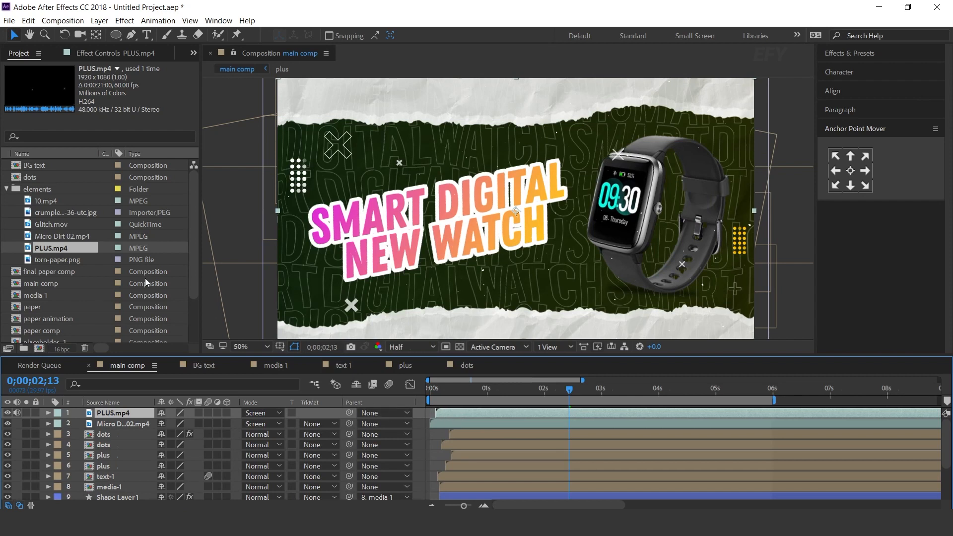
Add Glitch.mov as main comp's top layer, starting at about 0.6 seconds, and set its blending mode to Screen
left_click(30, 225)
left_click_drag(28, 227, 154, 414)
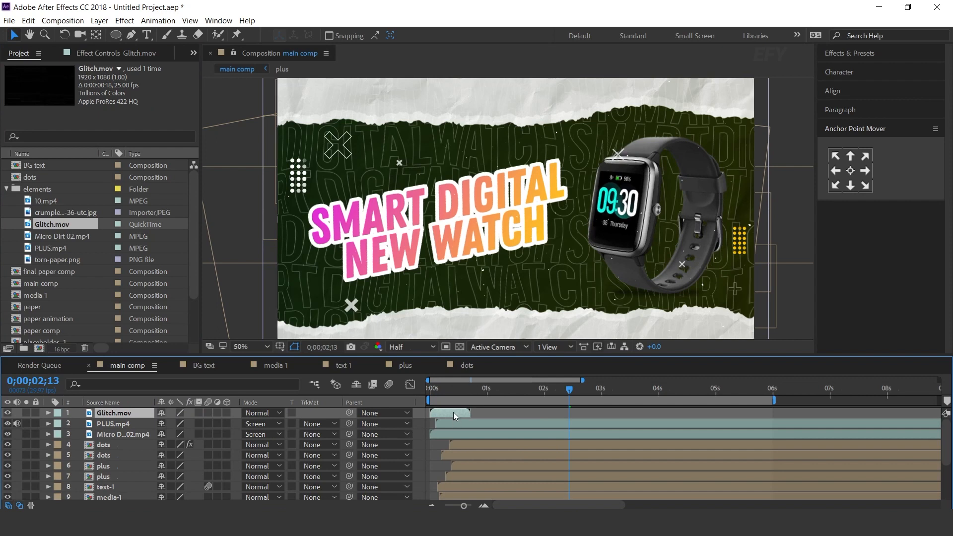
left_click_drag(451, 388, 406, 392)
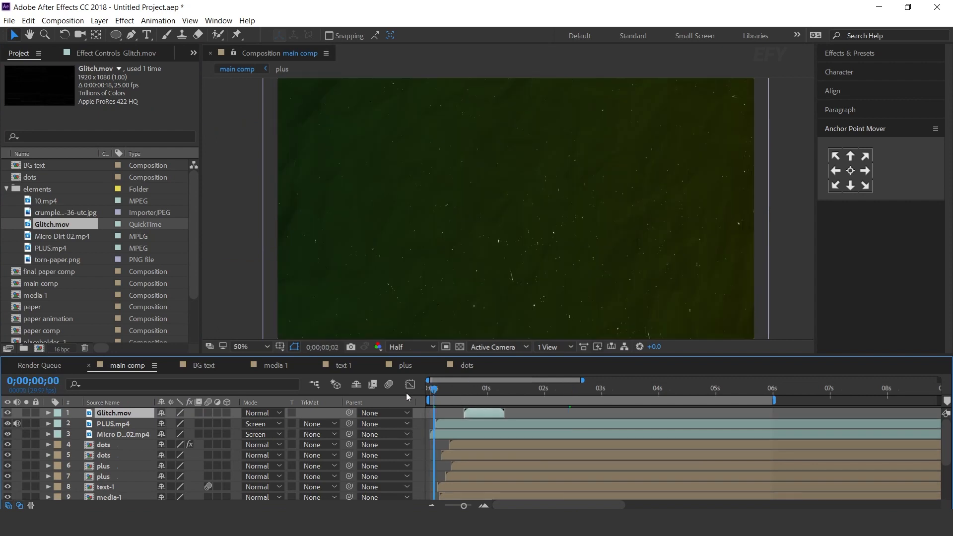
left_click(262, 413)
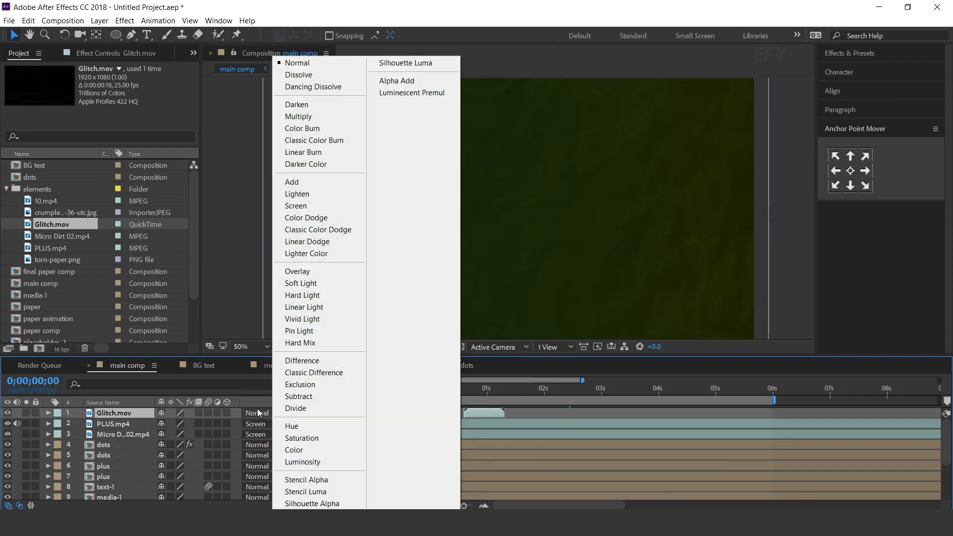
left_click(299, 207)
Preview main comp with the glitch overlay and shorten the work area to end at about 5 seconds
key("space")
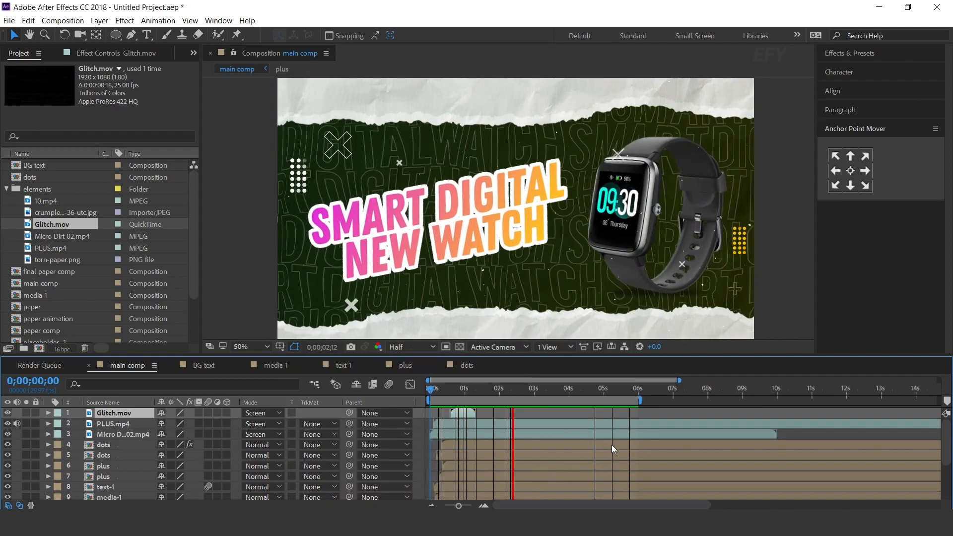
key("space")
left_click_drag(640, 399, 607, 399)
Add the expression posterizeTime(5),wiggle(2,4) to the Position of the final paper comp layer forming the lower torn edge
left_click_drag(519, 389, 568, 400)
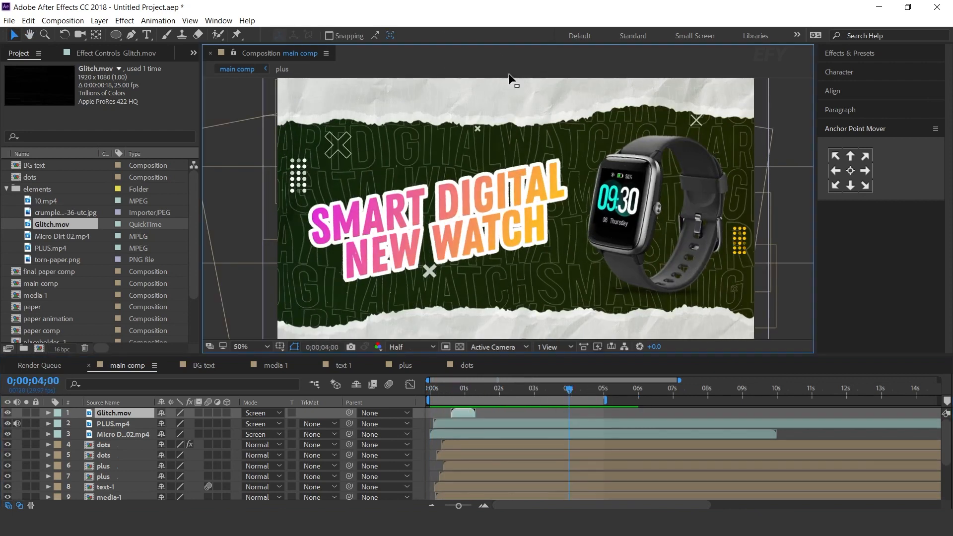
scroll(517, 293, "down", 2)
key("space")
left_click_drag(523, 291, 523, 243)
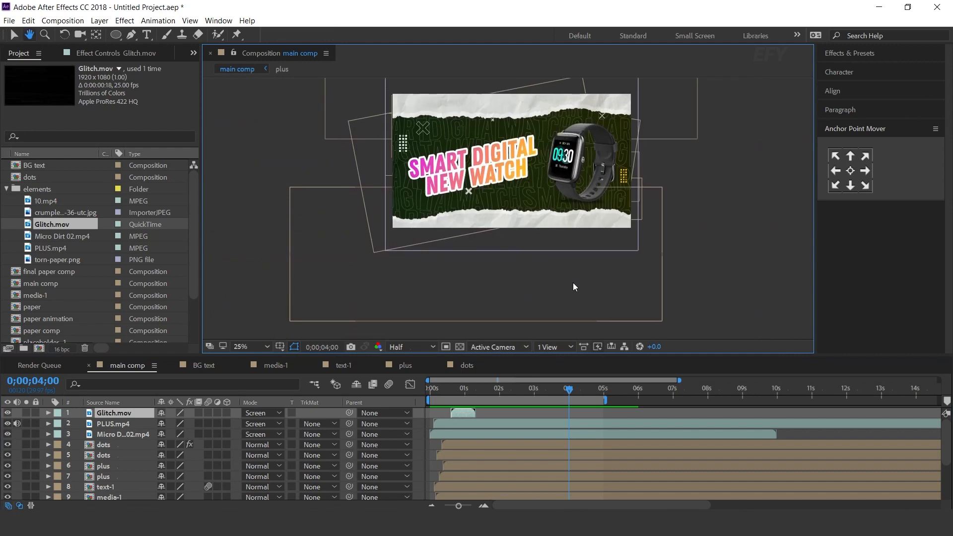
left_click(573, 283)
key("p")
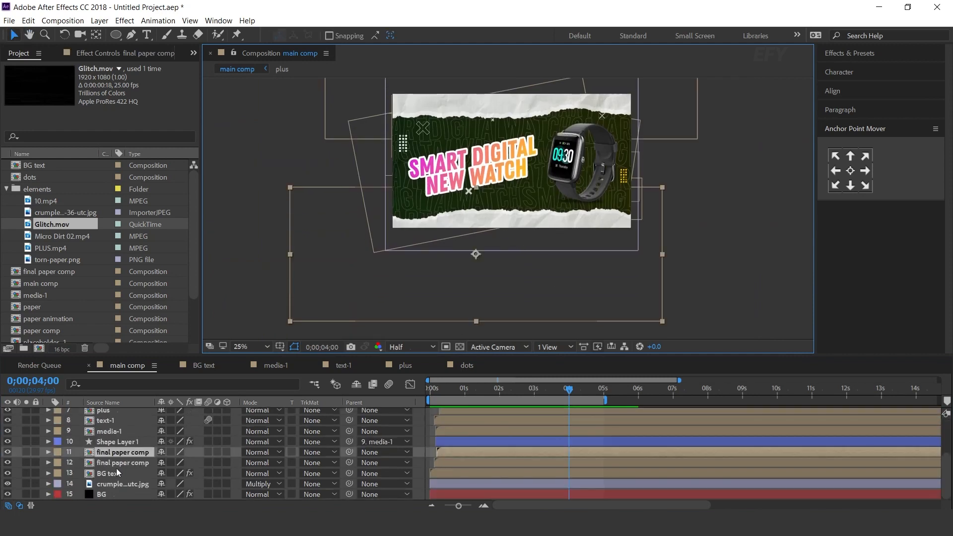
left_click(79, 463, "alt")
type("Po")
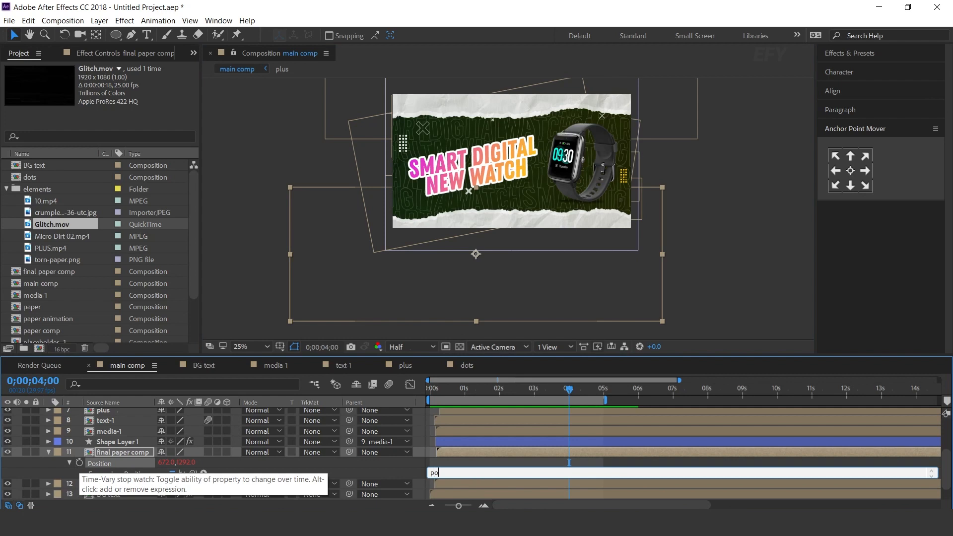
type("sterizeTime(5),wiggle(2,4")
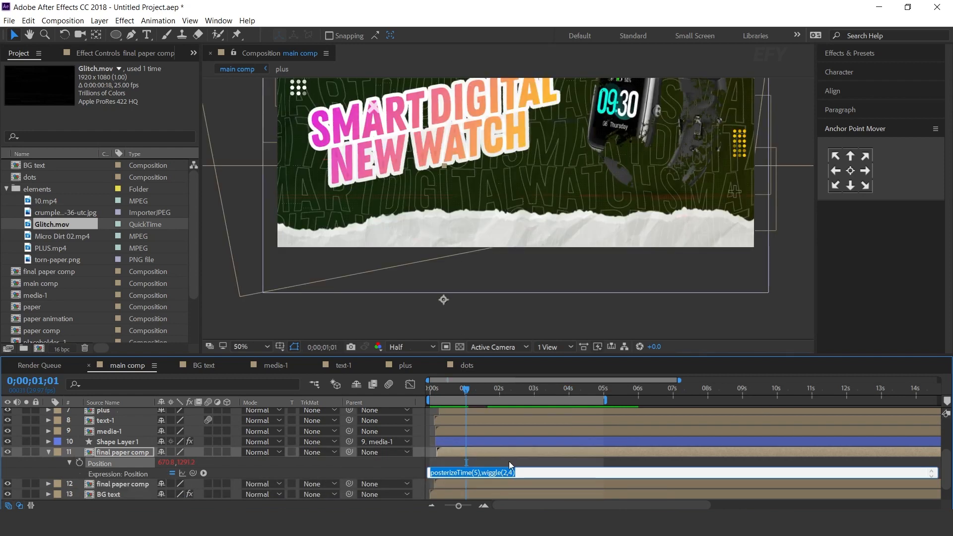
left_click(477, 444)
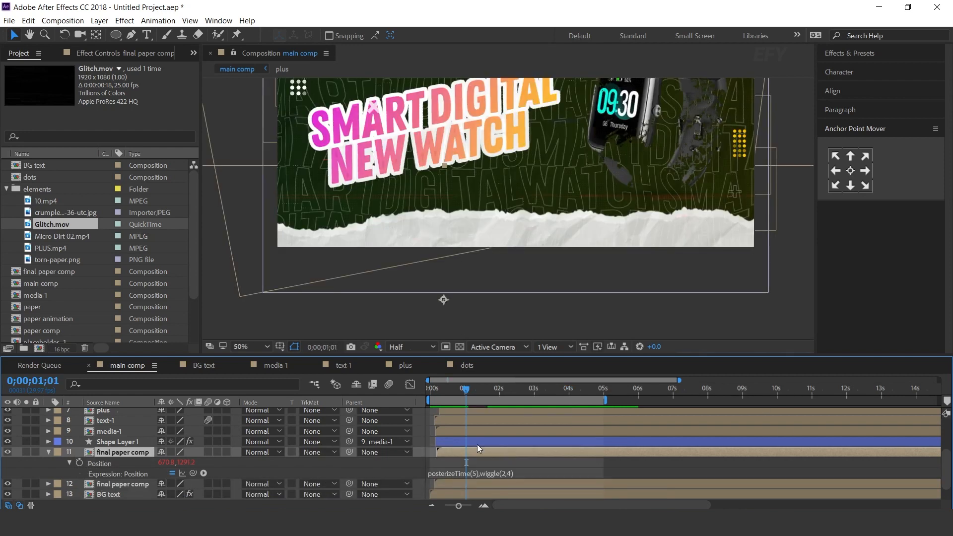
left_click(49, 450)
Apply the same posterizeTime(5),wiggle(2,4) expression to the Position of the upper torn edge's final paper comp layer
left_click(123, 464)
key("p")
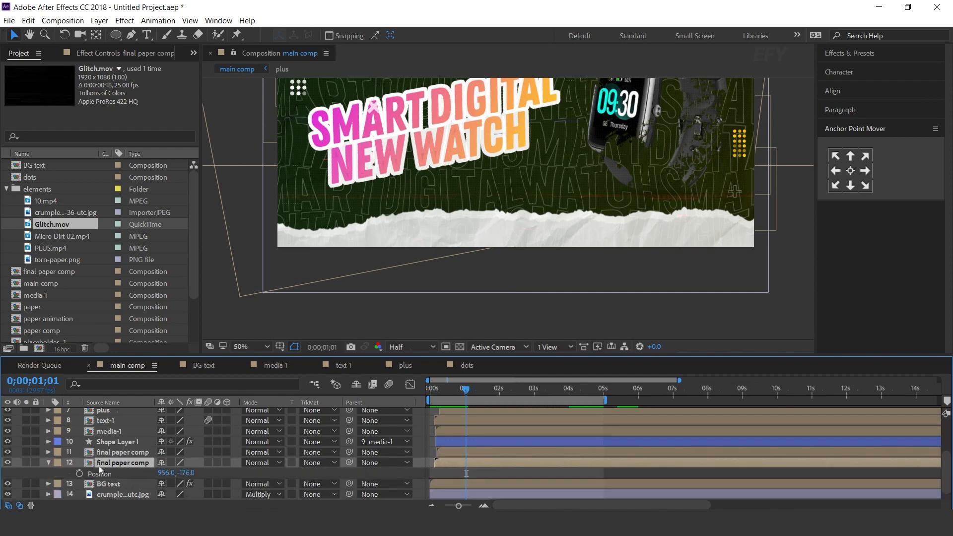
left_click(79, 472, "alt")
type("posterizeTime(5),wiggle(2,4)")
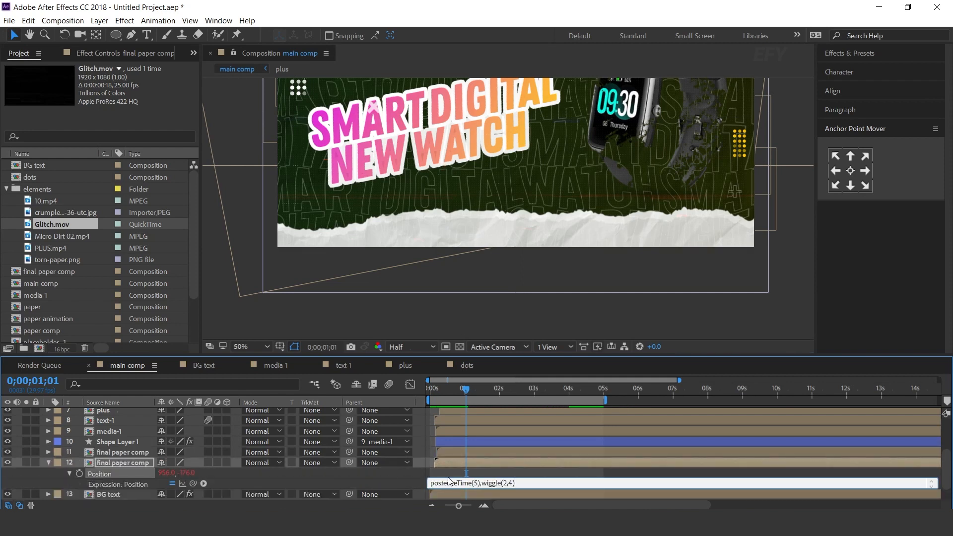
left_click(510, 460)
left_click(49, 462)
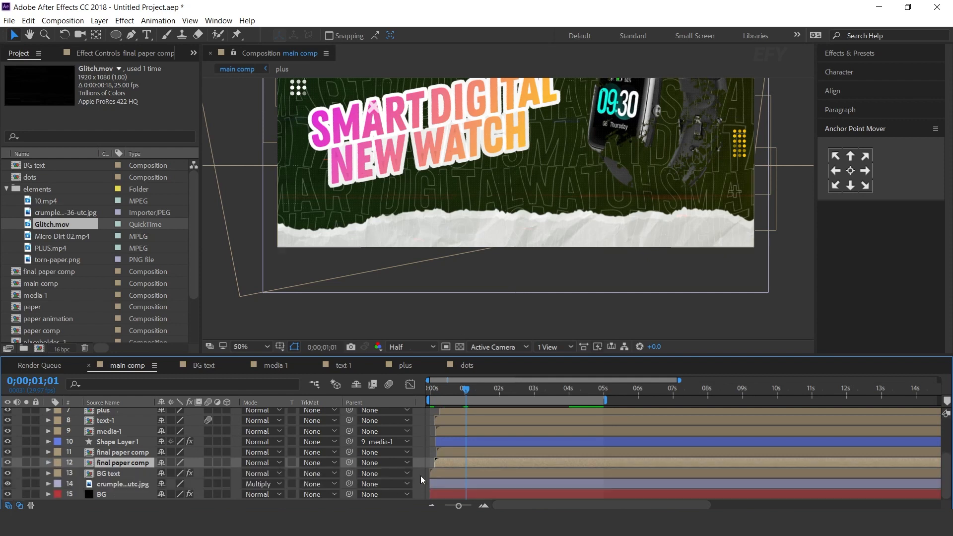
Play main comp from the beginning in a maximized composition view to check the paper wiggle and overlays
key("Home")
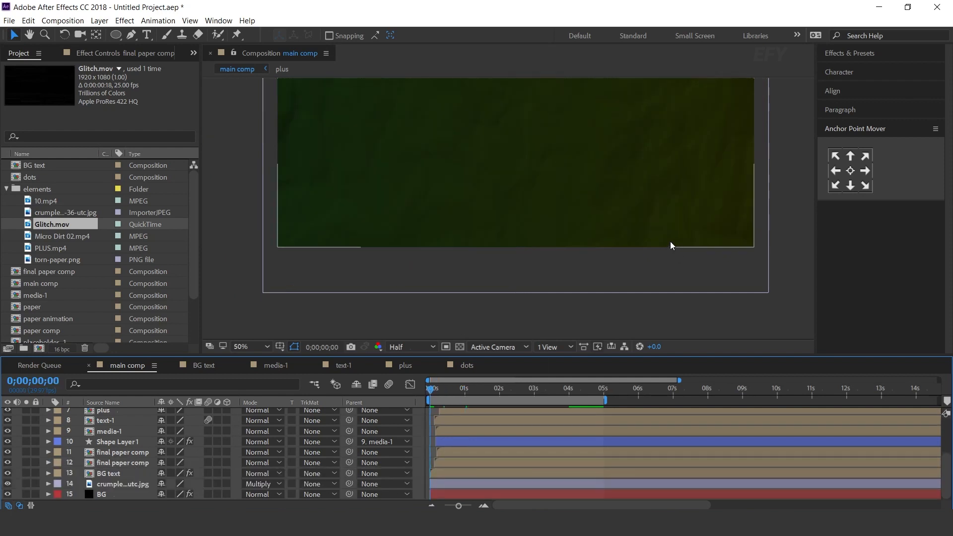
key("h")
left_click_drag(578, 194, 554, 240)
key("v")
key("grave")
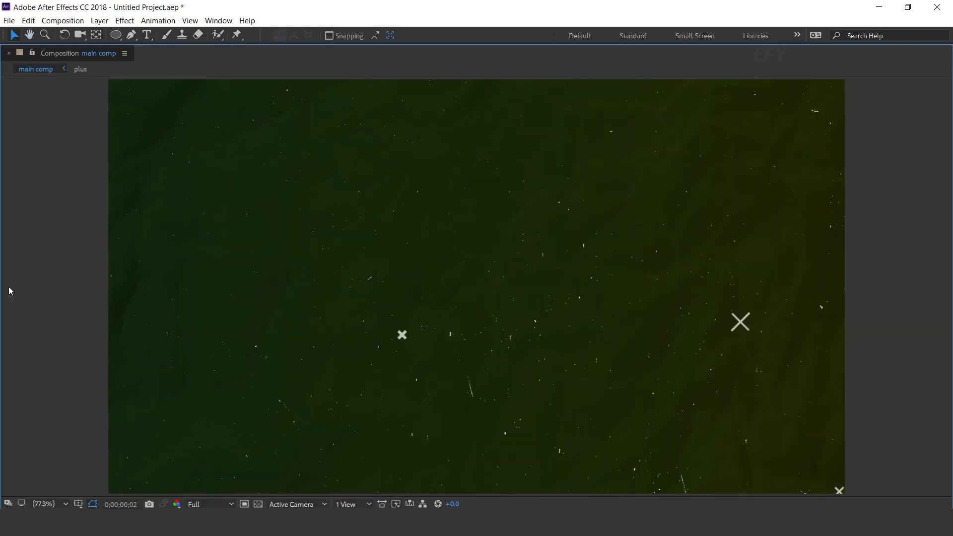
key("space")
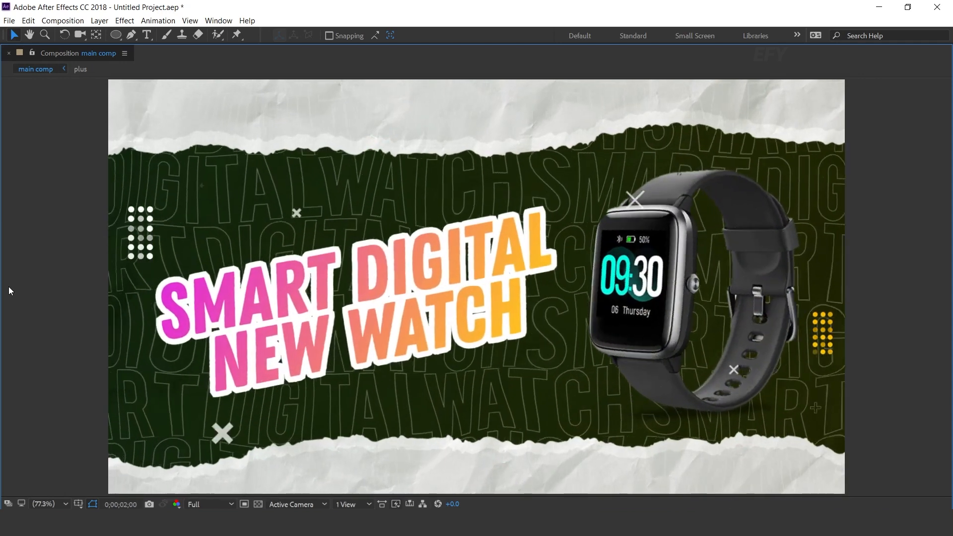